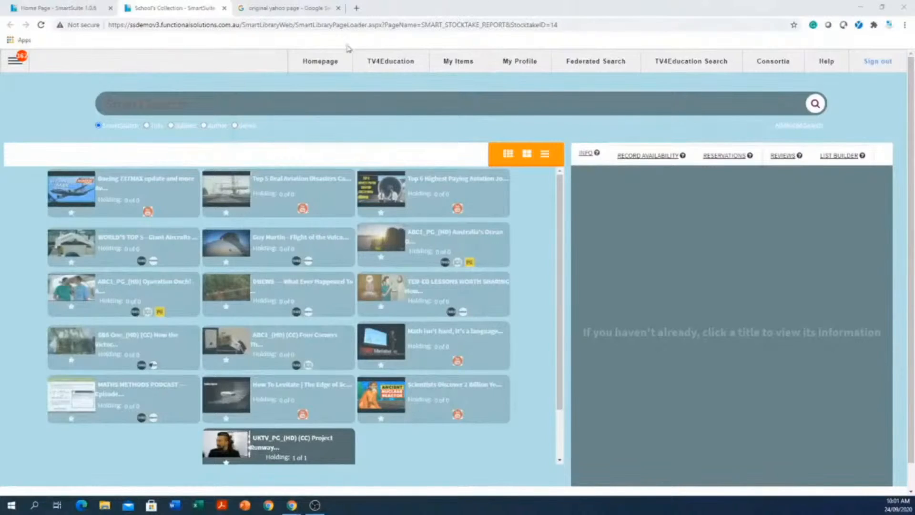
Open the SmartSuite library homepage and look over its reading and video sections.
left_click(318, 65)
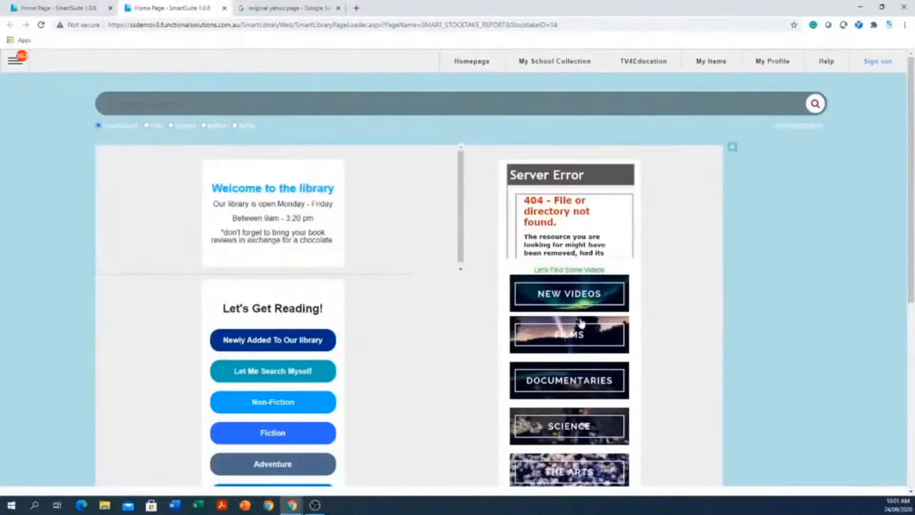
scroll(636, 305, "down", 5)
scroll(636, 305, "up", 5)
Switch to the Google image results for the original Yahoo page and preview TechRepublic's picture of the early Yahoo home page.
left_click(286, 12)
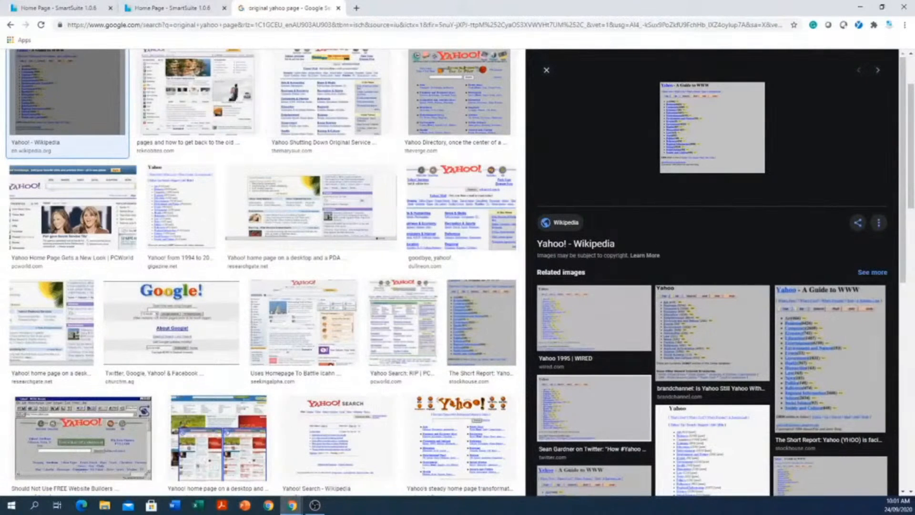
scroll(698, 416, "down", 5)
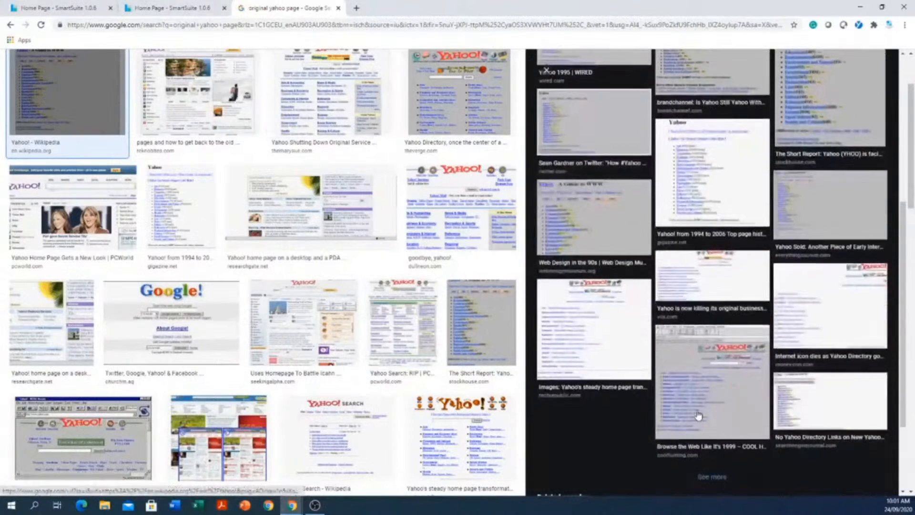
left_click(288, 337)
left_click(481, 439)
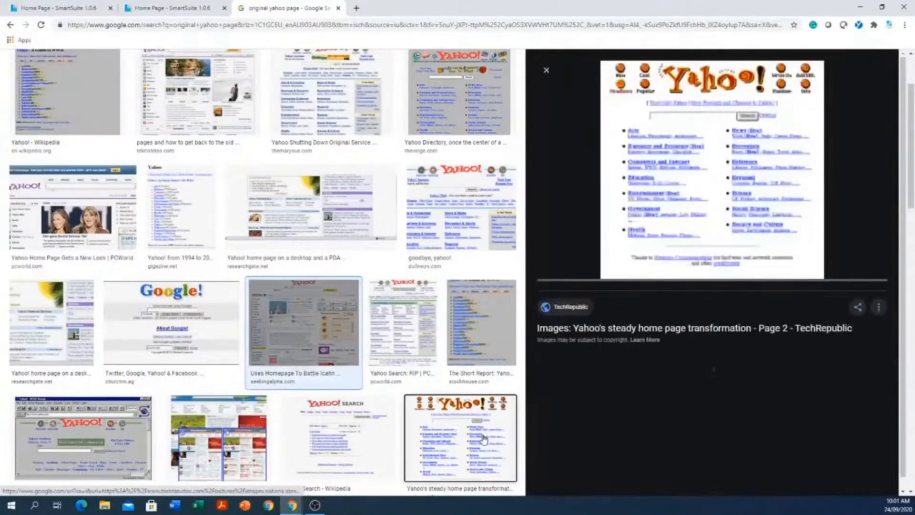
scroll(482, 439, "down", 1)
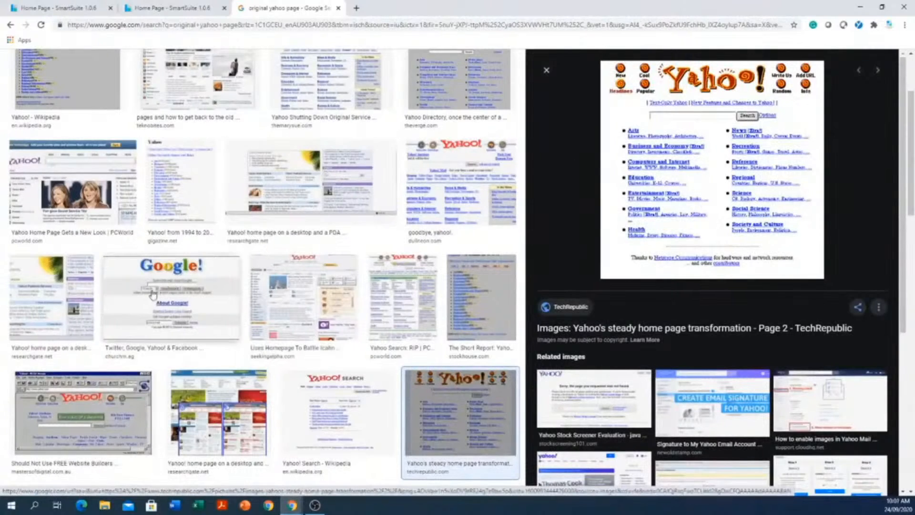
Preview the ResearchGate Yahoo home page images and compare them with the TechRepublic one and its related images.
left_click(30, 292)
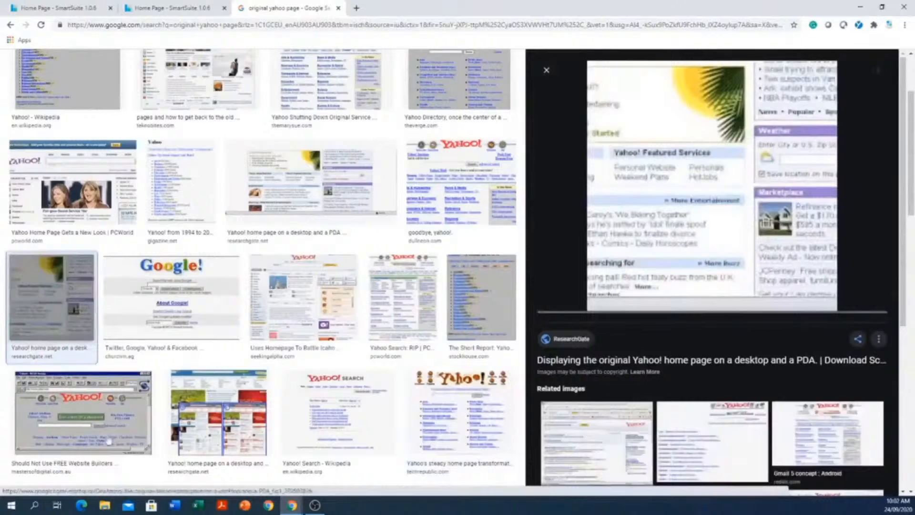
left_click(208, 438)
left_click(466, 434)
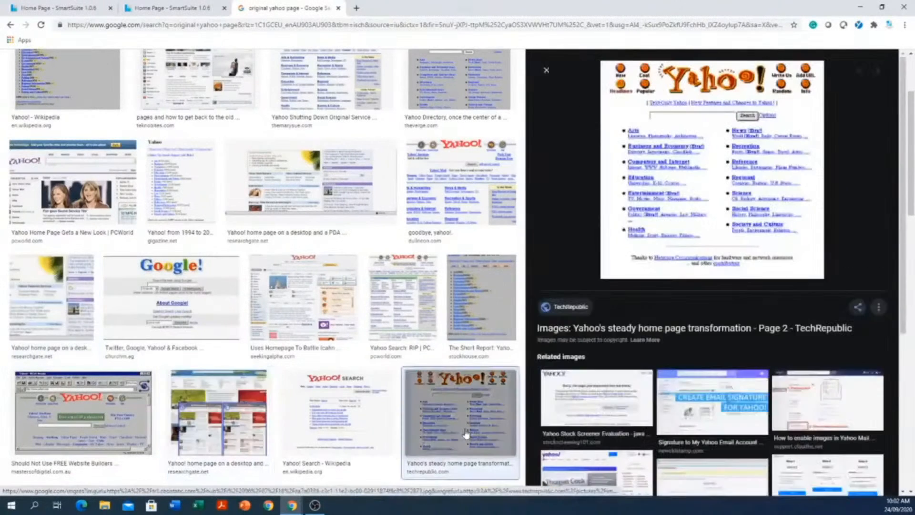
scroll(676, 432, "down", 5)
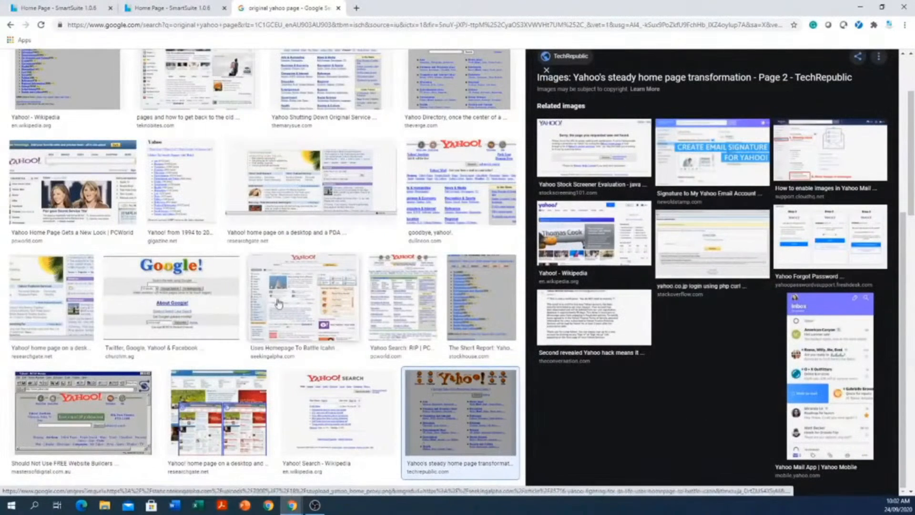
scroll(289, 300, "up", 1)
scroll(289, 300, "up", 2)
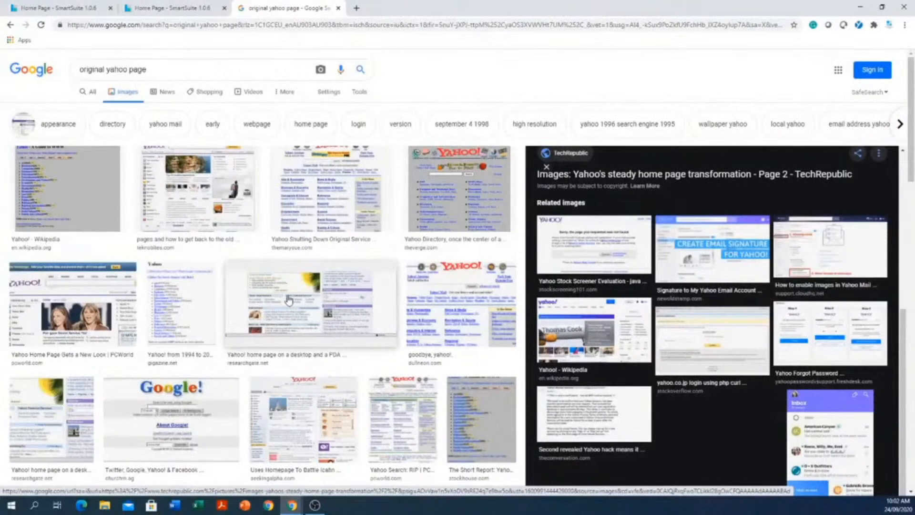
Search Google for "cat" in a new browser tab.
left_click(355, 8)
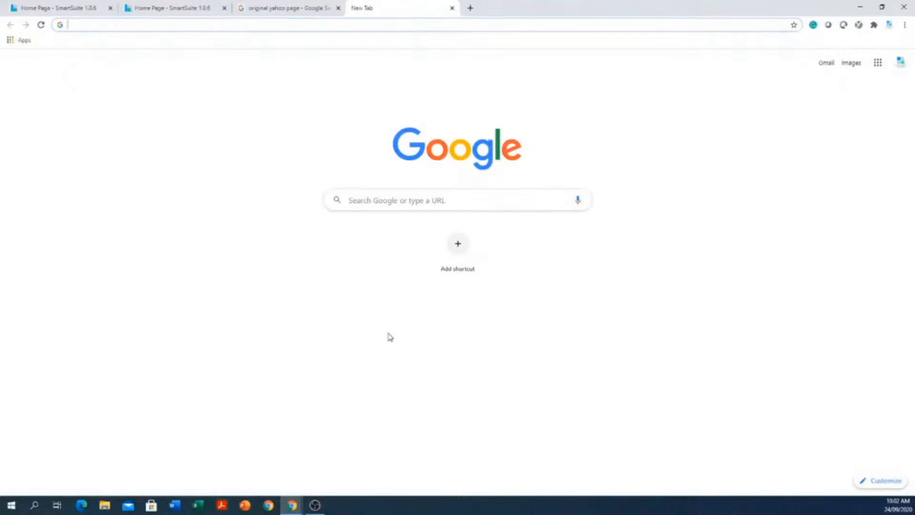
left_click(425, 201)
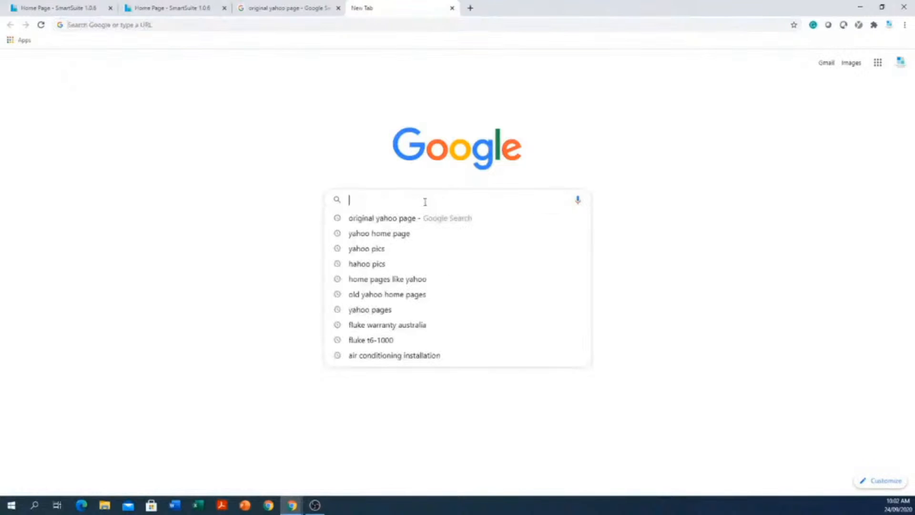
type("cat")
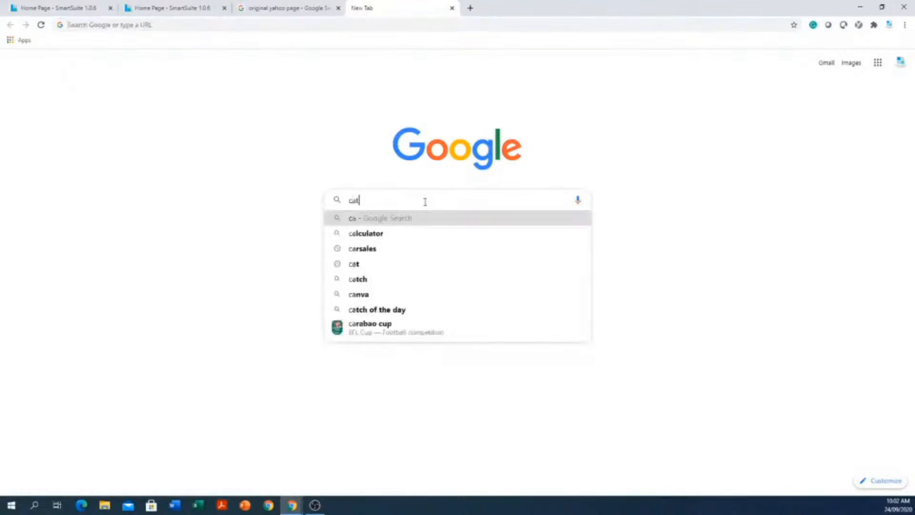
key("Return")
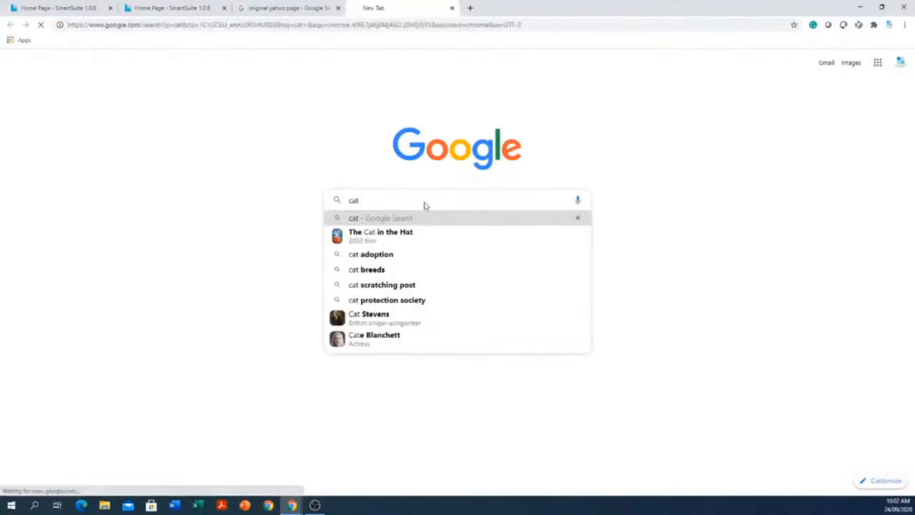
Look through the first page of Google results for cat, and open results pages 2 and 5.
scroll(320, 318, "down", 2)
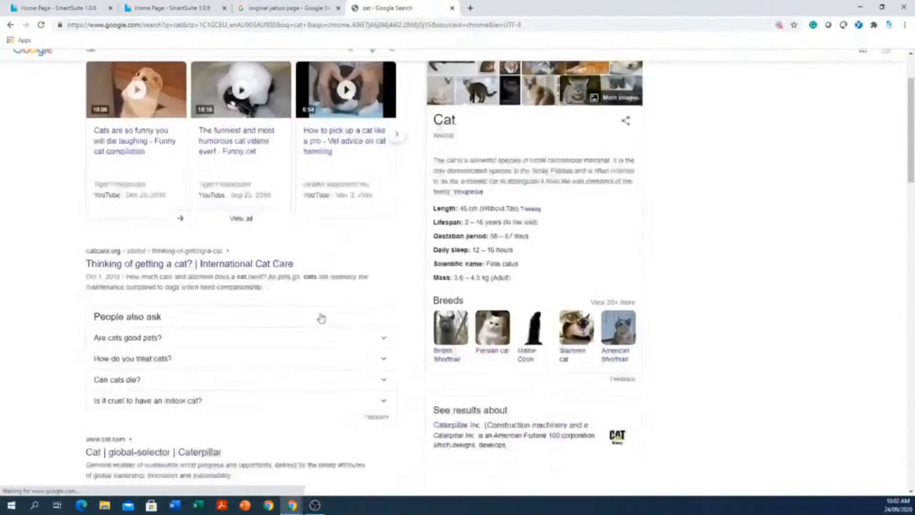
scroll(319, 313, "down", 7)
scroll(284, 316, "down", 8)
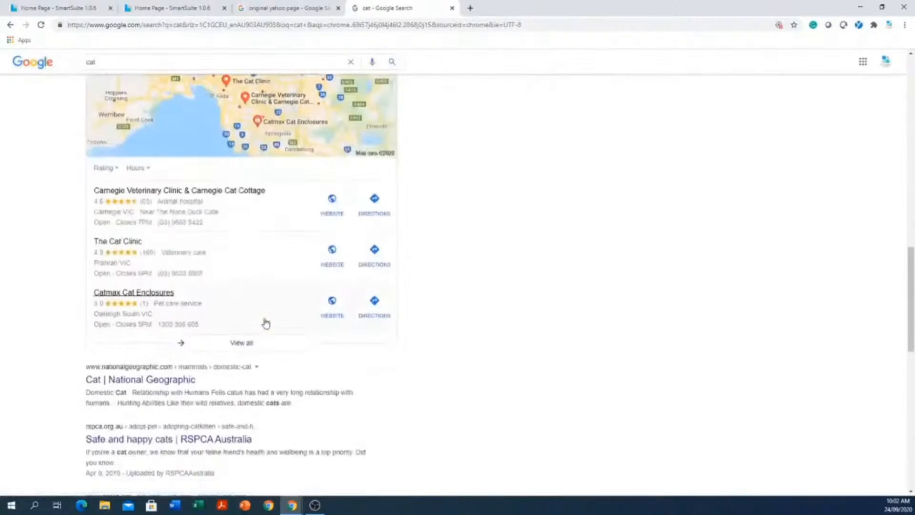
scroll(265, 323, "down", 12)
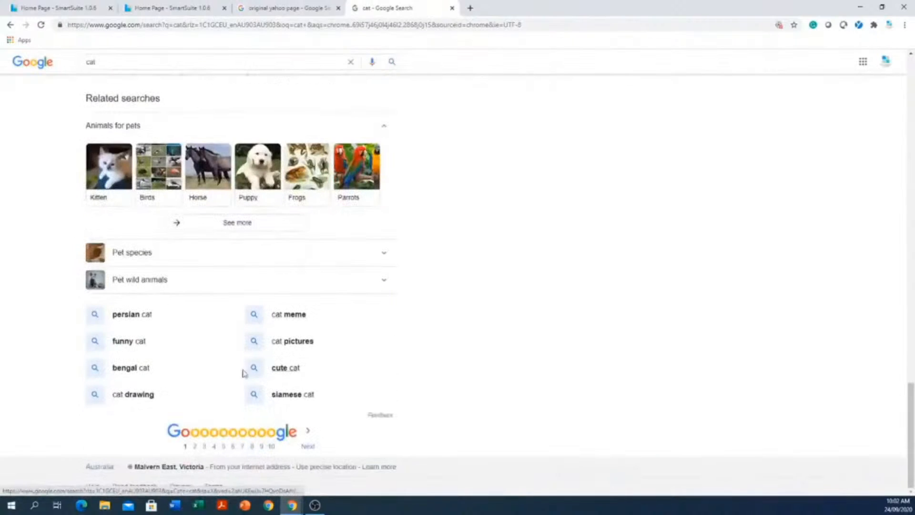
left_click(195, 446)
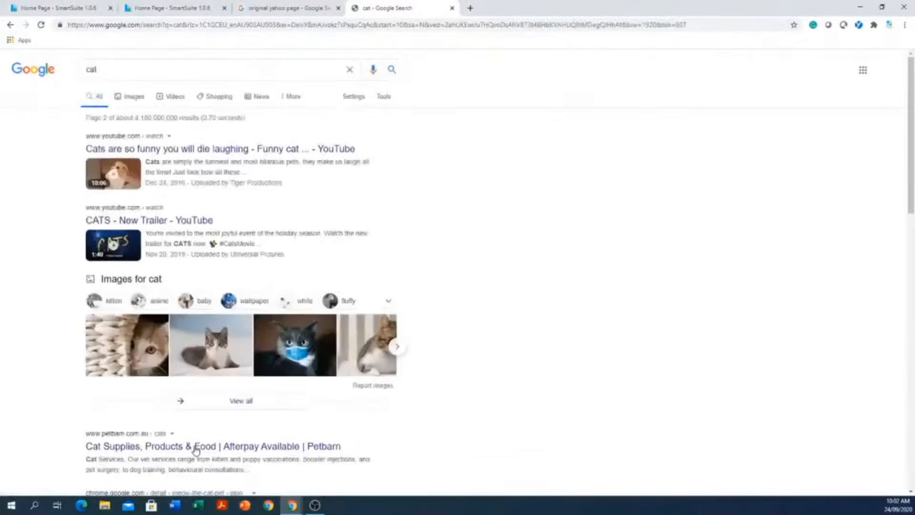
scroll(201, 450, "down", 15)
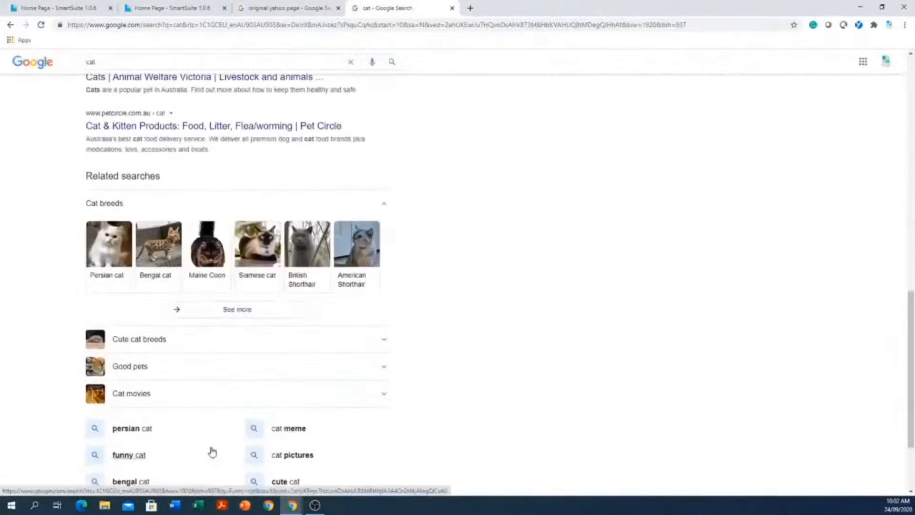
scroll(212, 452, "down", 3)
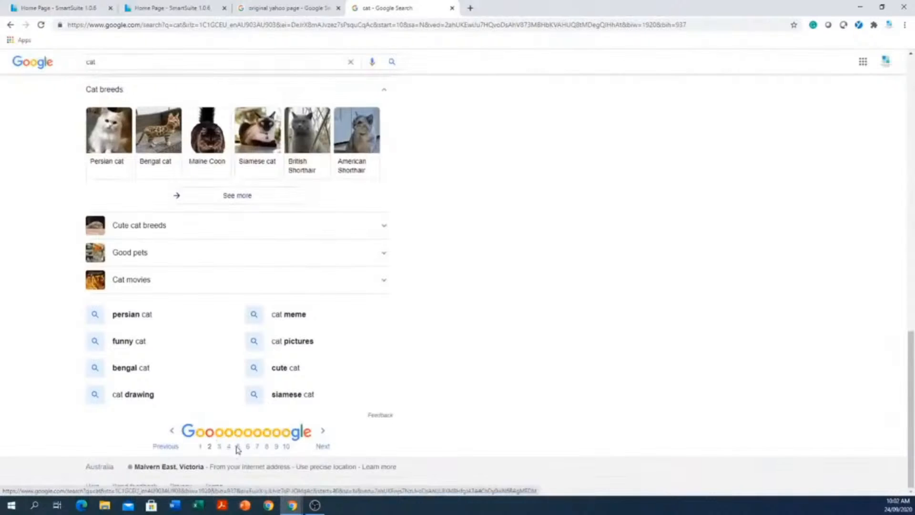
left_click(237, 447)
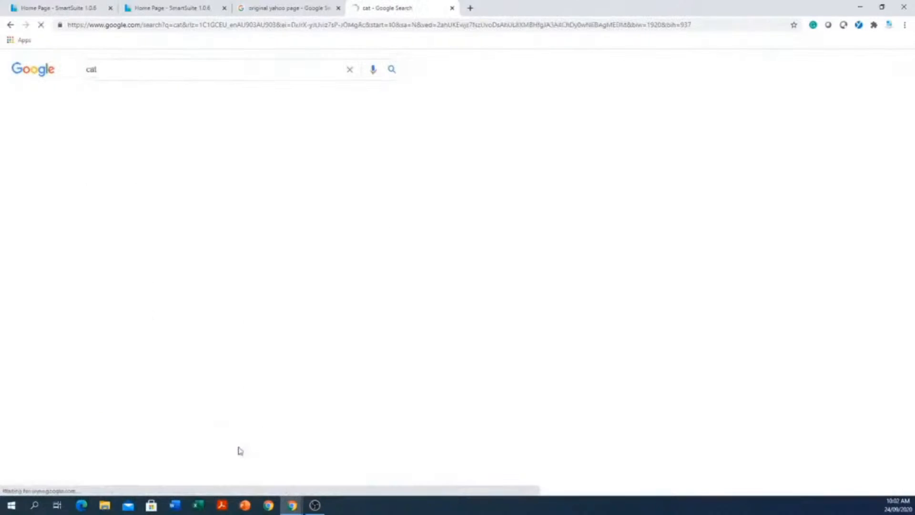
Return to the SmartSuite library by way of the Yahoo images, view the school collection briefly and go back to the homepage.
left_click(312, 14)
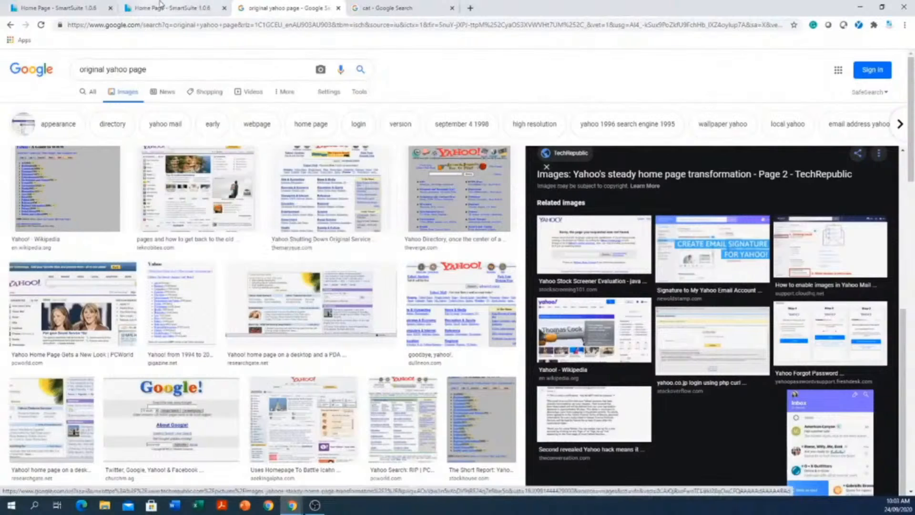
left_click(146, 9)
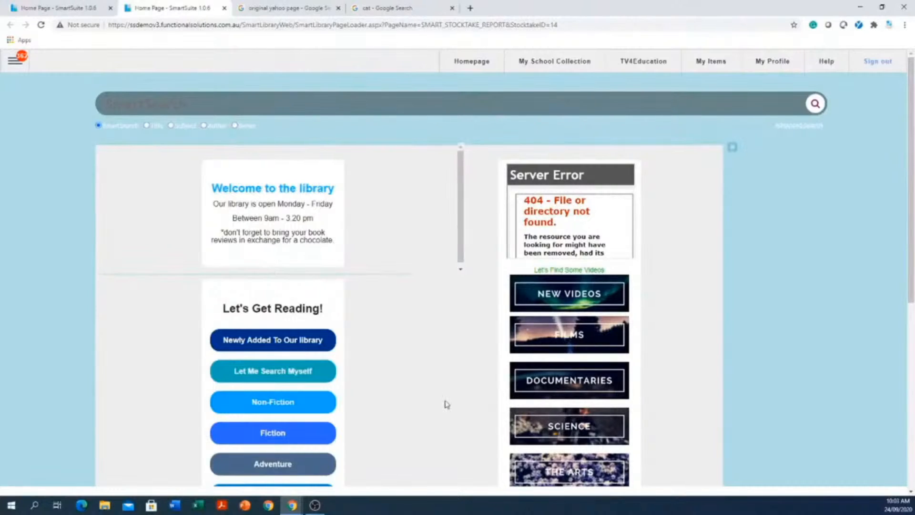
left_click(547, 65)
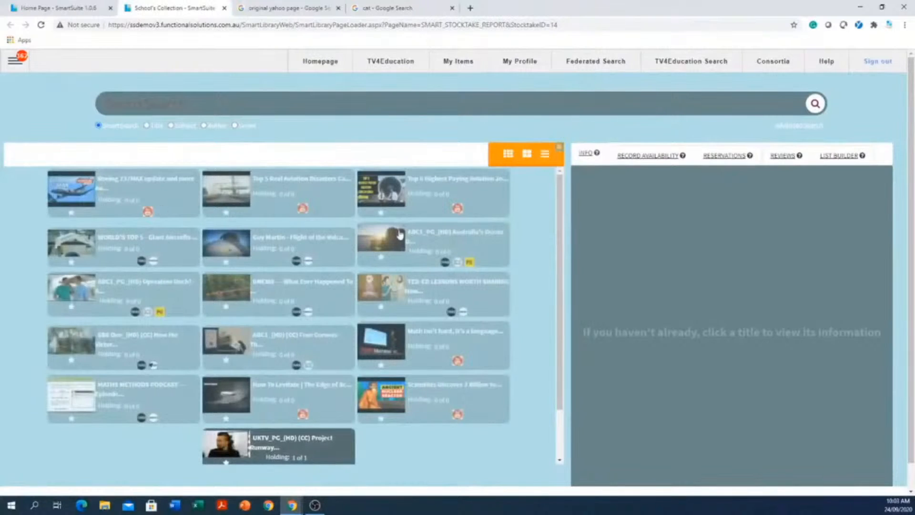
left_click(317, 61)
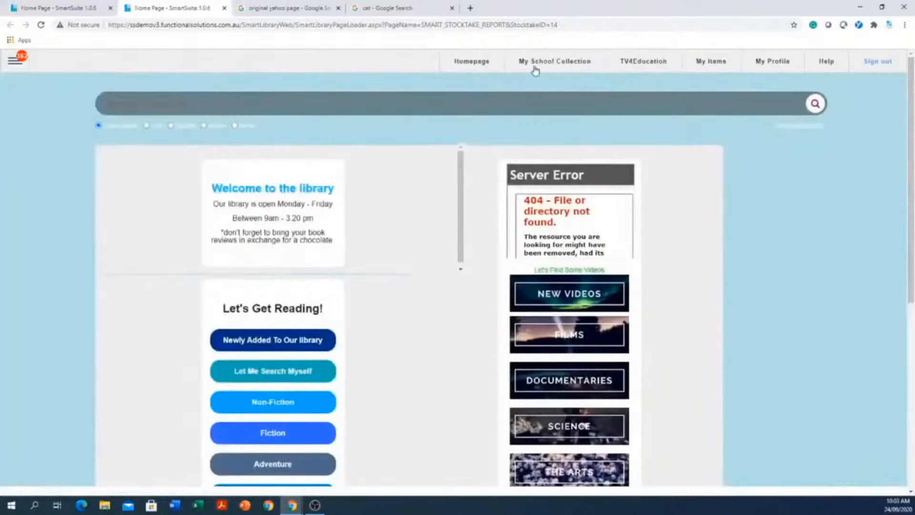
Open My School Collection and browse down through its titles.
left_click(540, 65)
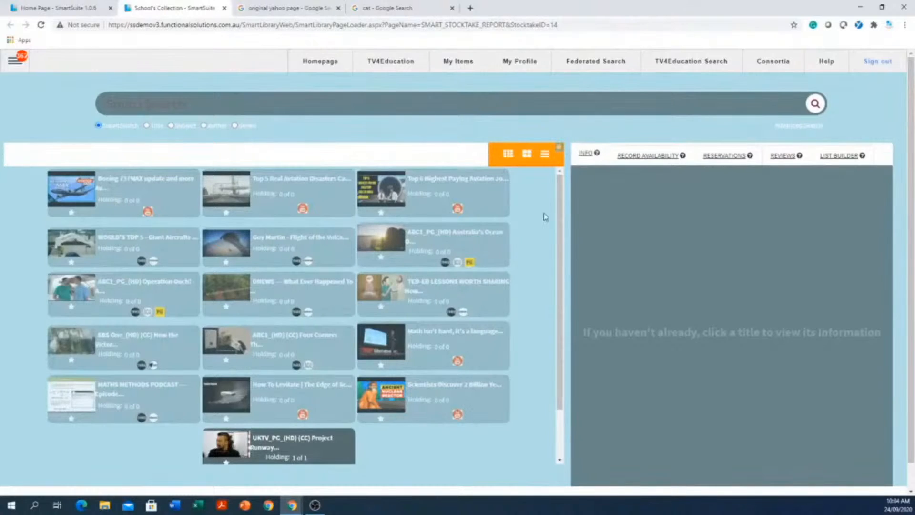
scroll(546, 217, "down", 1)
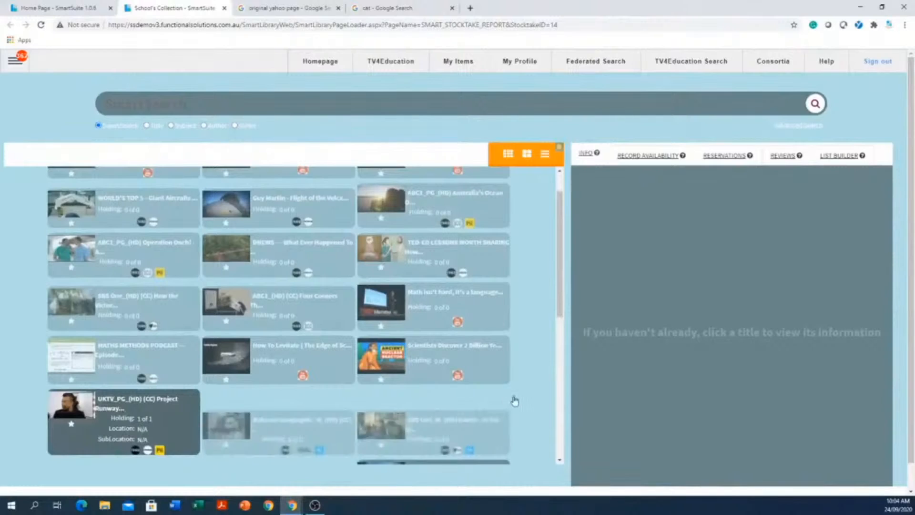
scroll(529, 255, "down", 3)
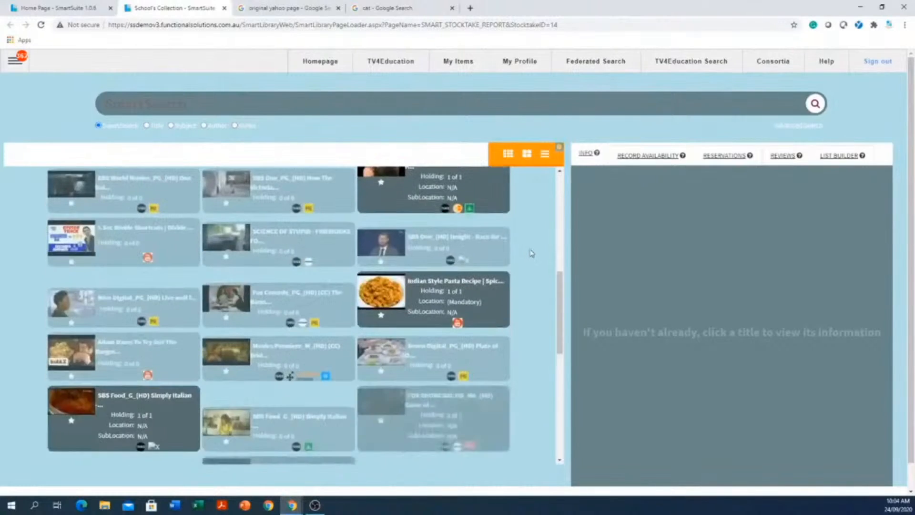
scroll(532, 253, "down", 3)
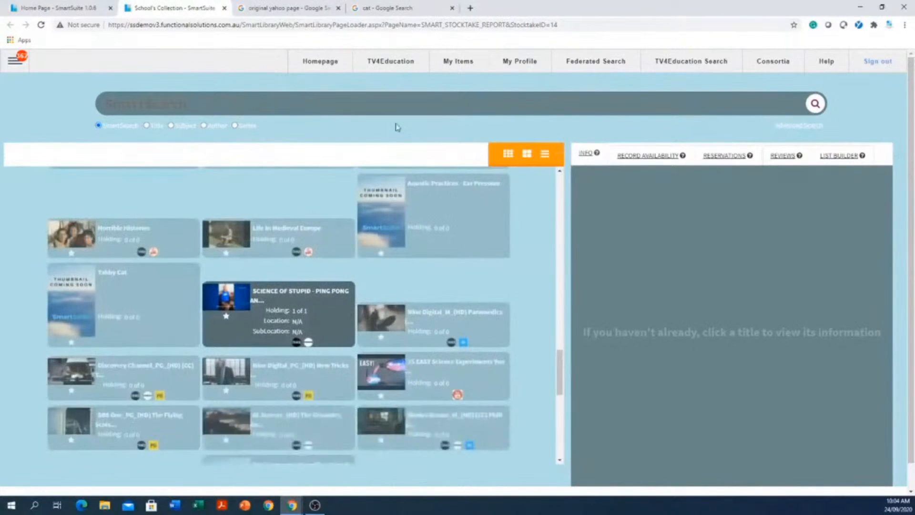
Search the school collection for "cat" using SmartSearch.
left_click(401, 104)
type("cat")
key("Return")
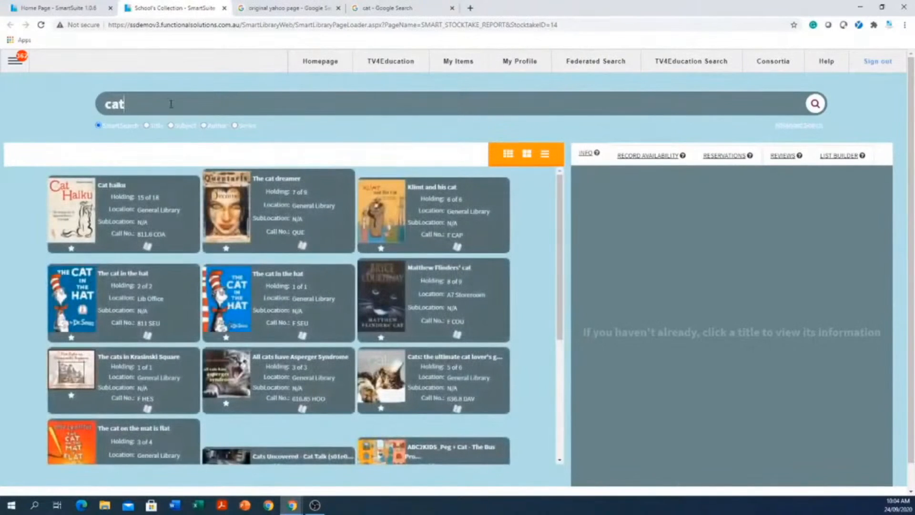
Replace the search term with "dahl" and run the collection search.
left_click_drag(170, 105, 32, 107)
type("dahl")
key("Return")
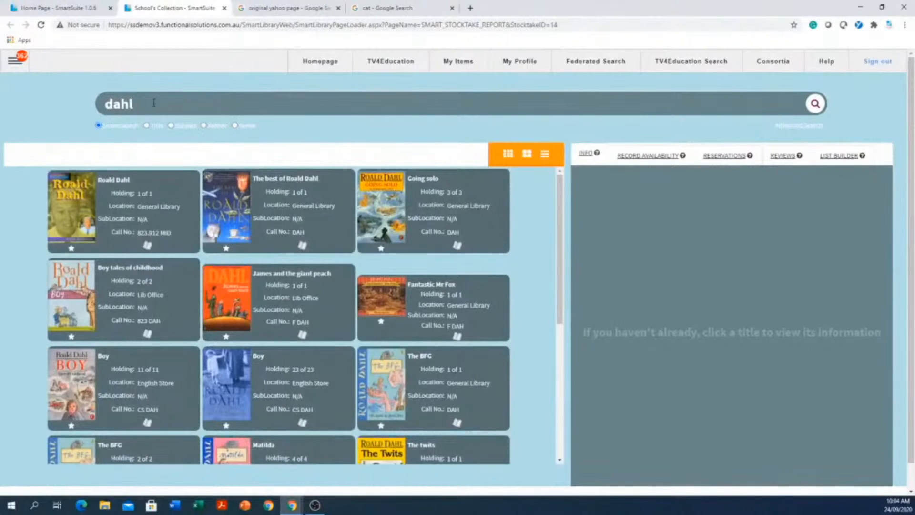
Change the search term back to "cat" and rerun the collection search.
key("ctrl+a")
type("cat")
key("Return")
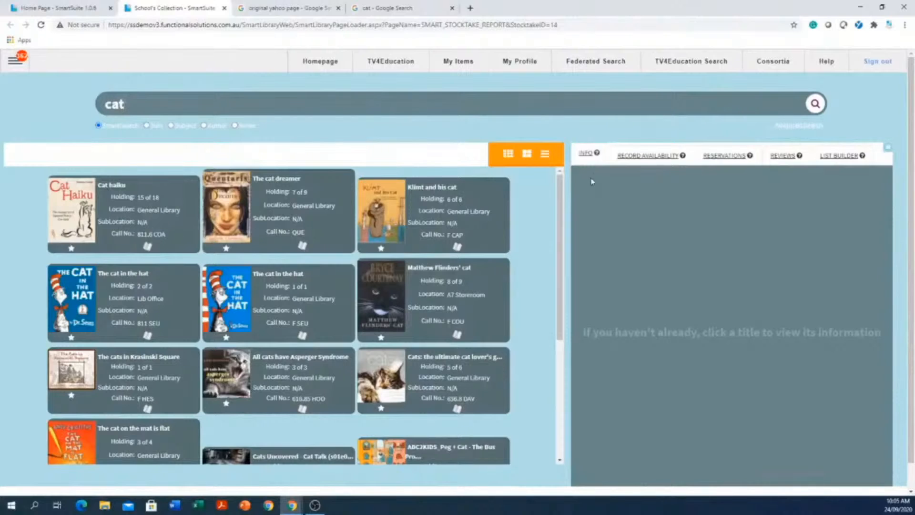
View the collection titles in the compact grid and the list layout, and return to the larger tile layout.
left_click(508, 154)
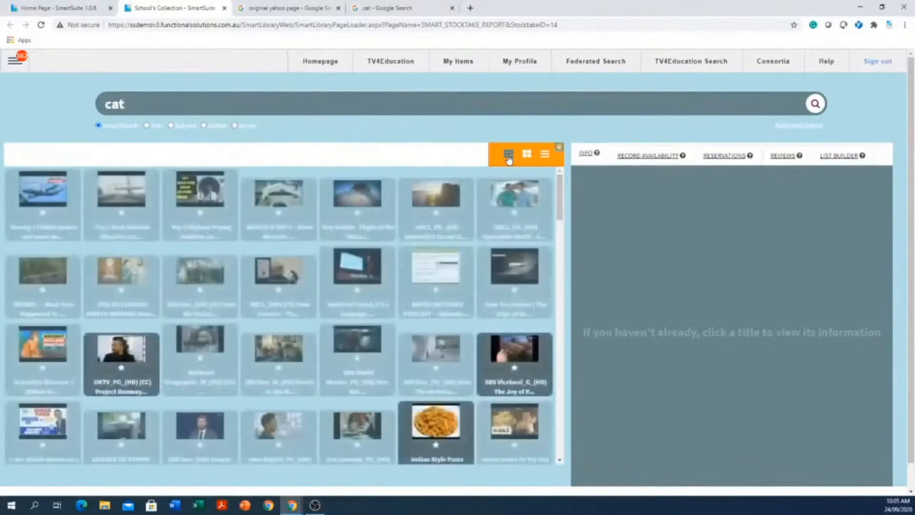
left_click(545, 154)
scroll(405, 187, "down", 5)
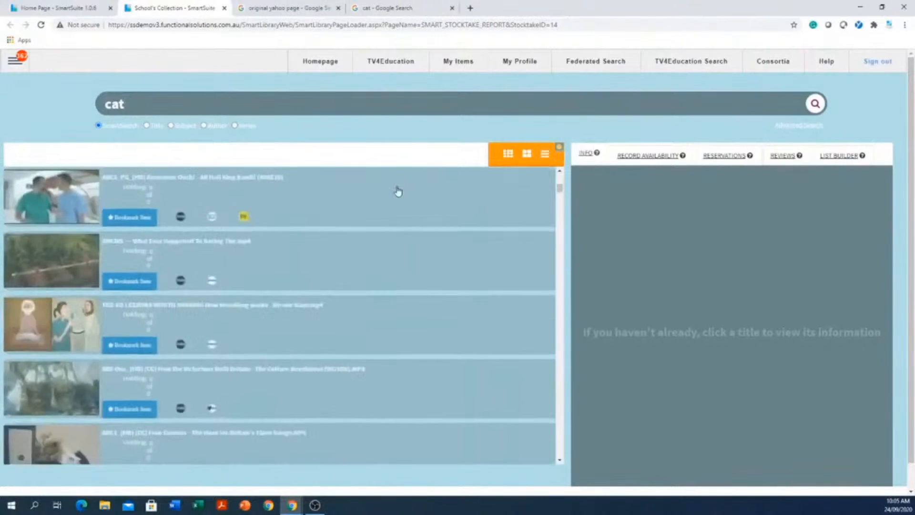
left_click(525, 159)
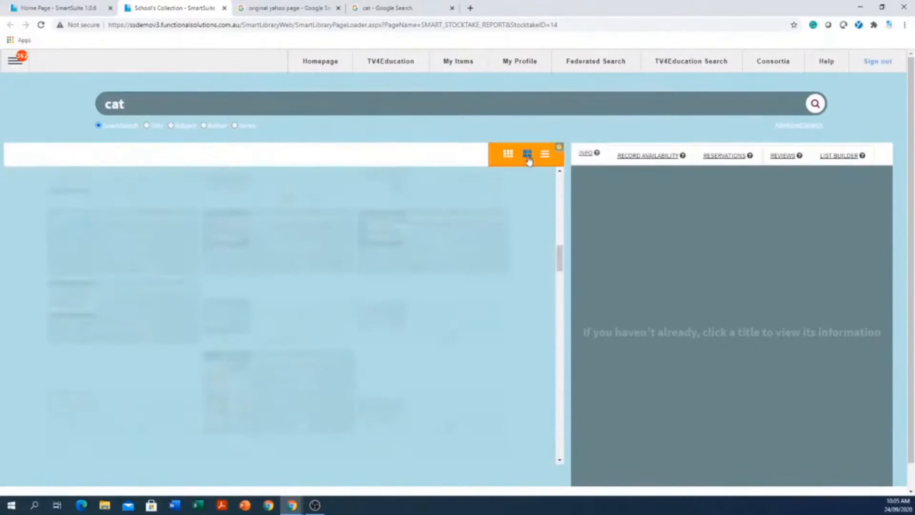
Browse through the school collection's "cat" titles in the larger tile layout.
scroll(443, 198, "down", 5)
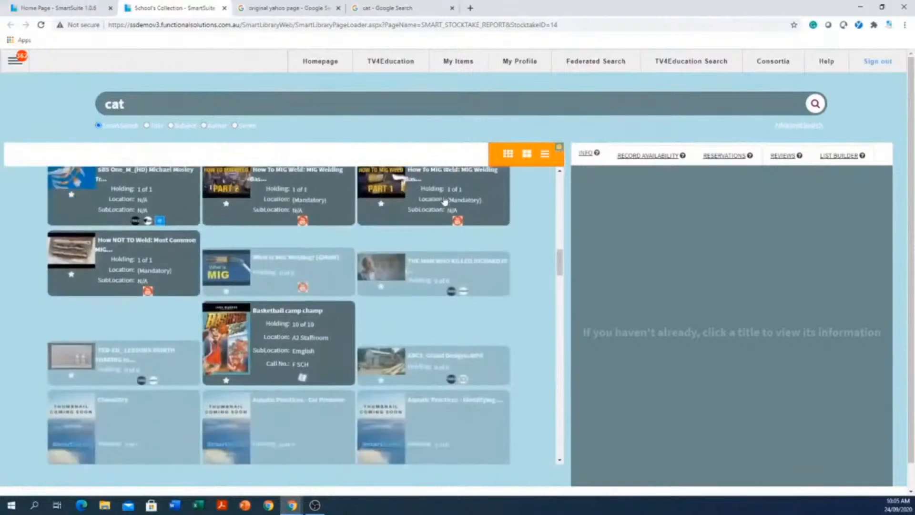
scroll(443, 197, "down", 2)
scroll(442, 193, "down", 5)
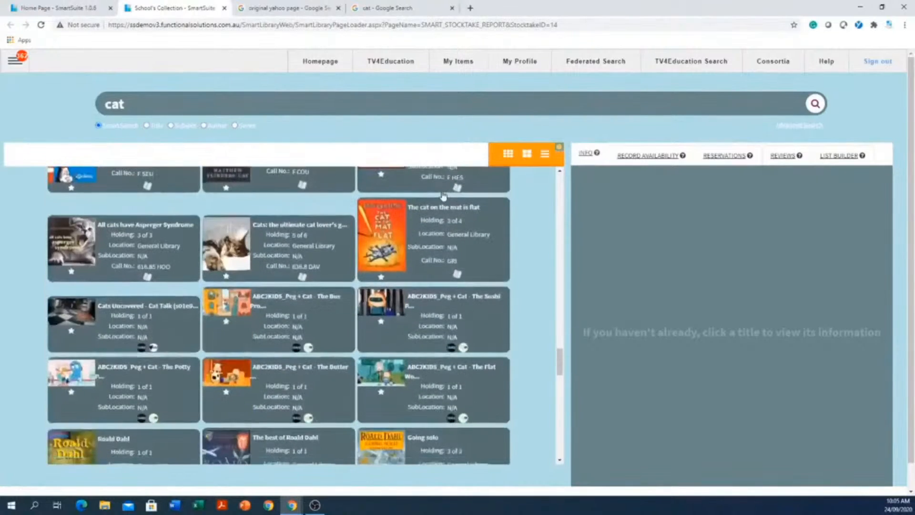
scroll(443, 196, "down", 5)
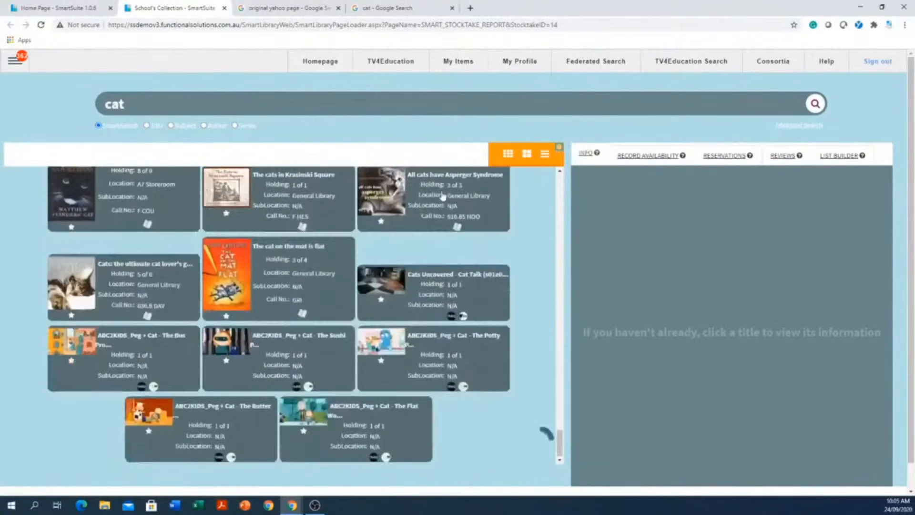
scroll(443, 196, "down", 5)
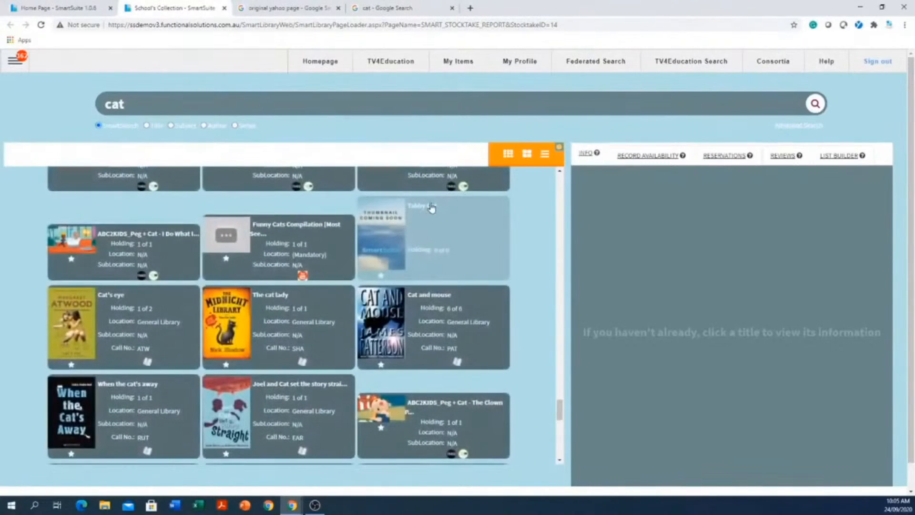
Load more "cat" titles in the TV4Education Search, browse them and view the details of the book Game time!
left_click(695, 66)
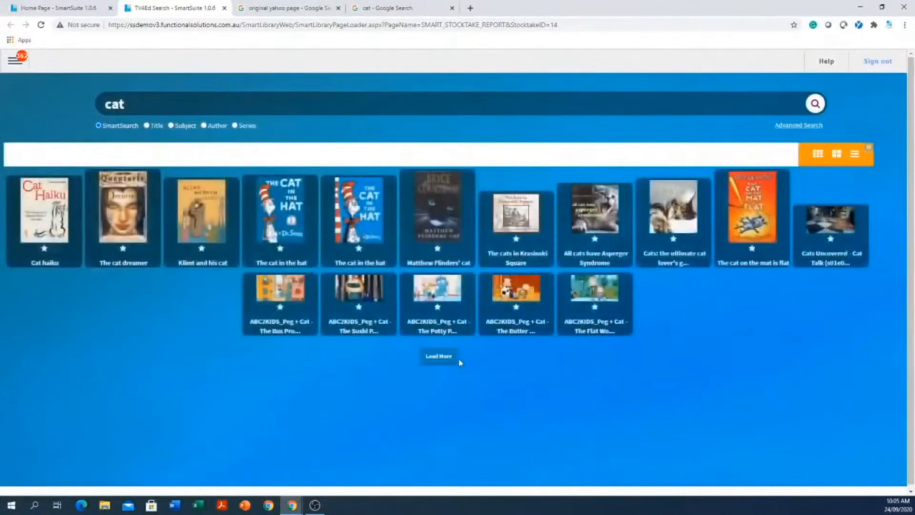
left_click(443, 358)
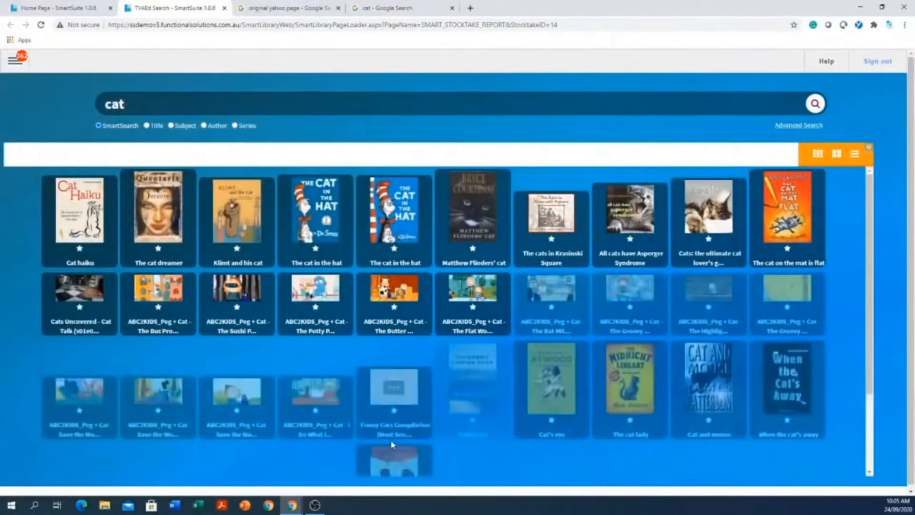
scroll(391, 442, "down", 2)
scroll(392, 442, "down", 2)
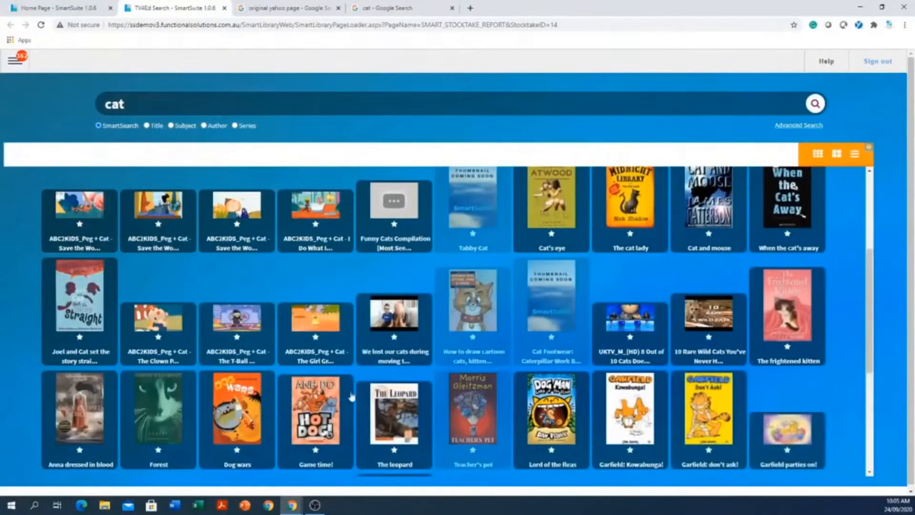
left_click(322, 409)
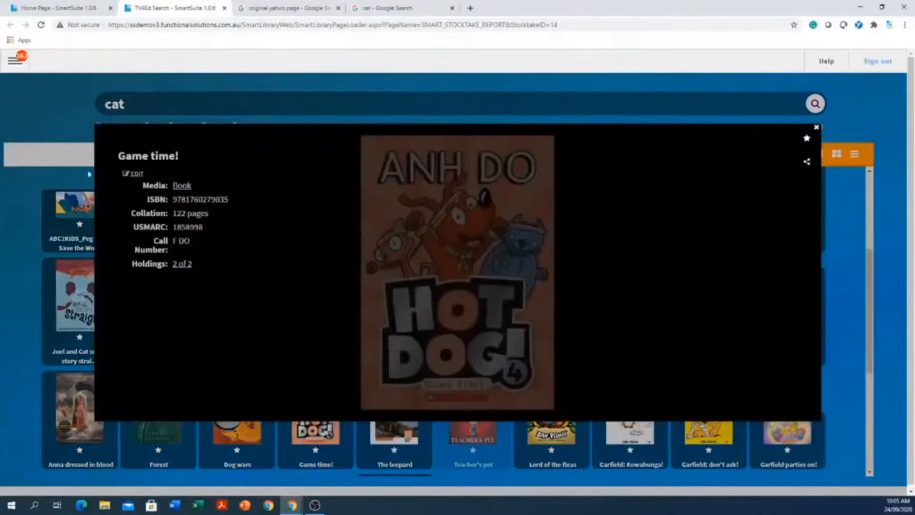
left_click(817, 127)
Return to the library home page, open My School Collection and search it for "cat".
left_click(14, 61)
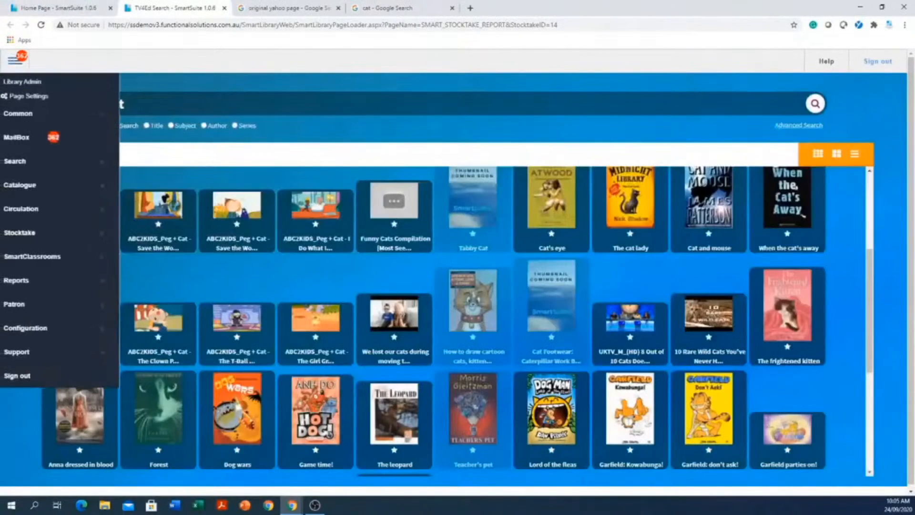
left_click(72, 8)
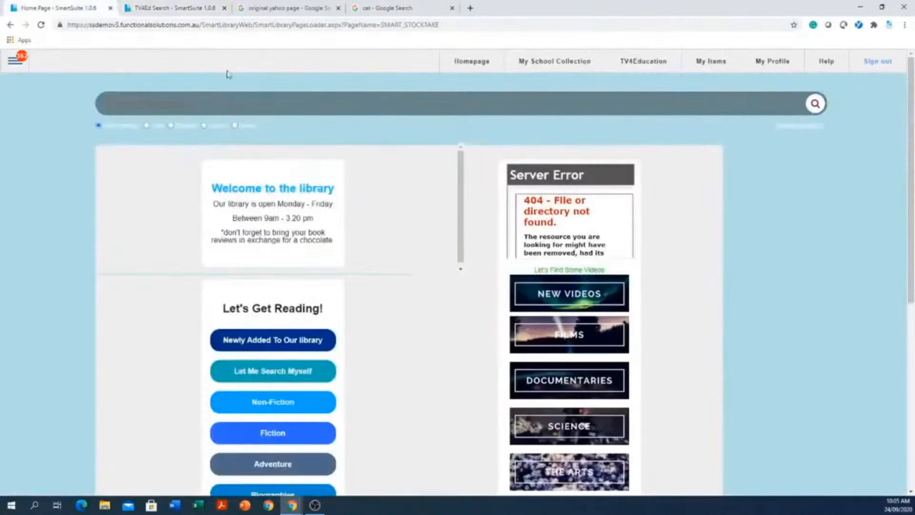
left_click(557, 62)
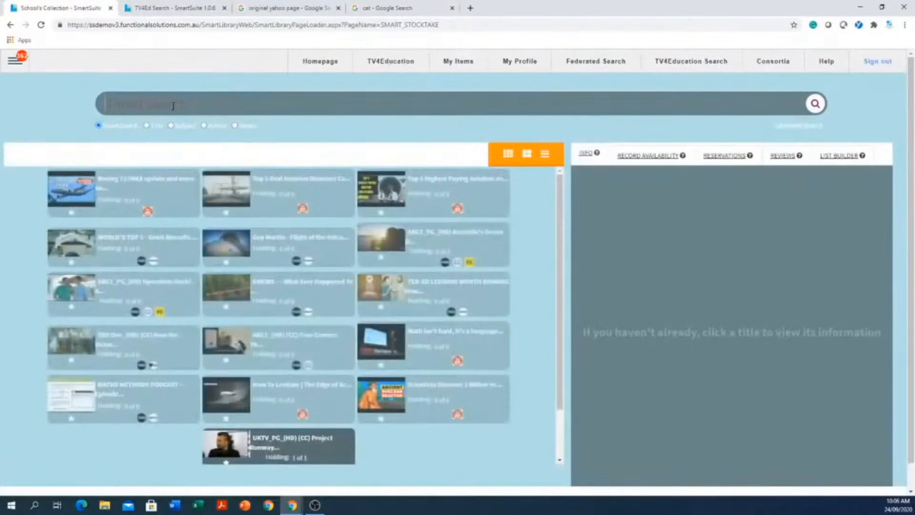
left_click(173, 106)
type("cat")
key("Return")
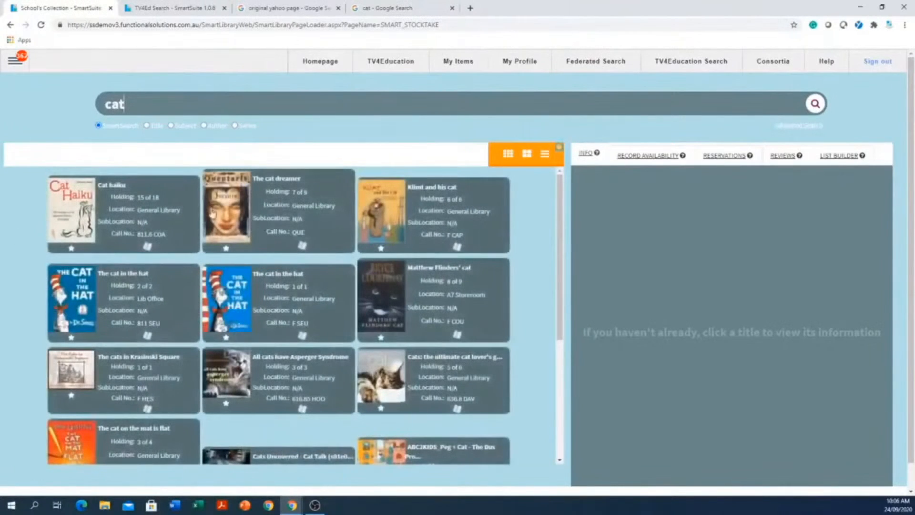
Show the record information for the title Cat haiku from the collection search.
left_click(143, 227)
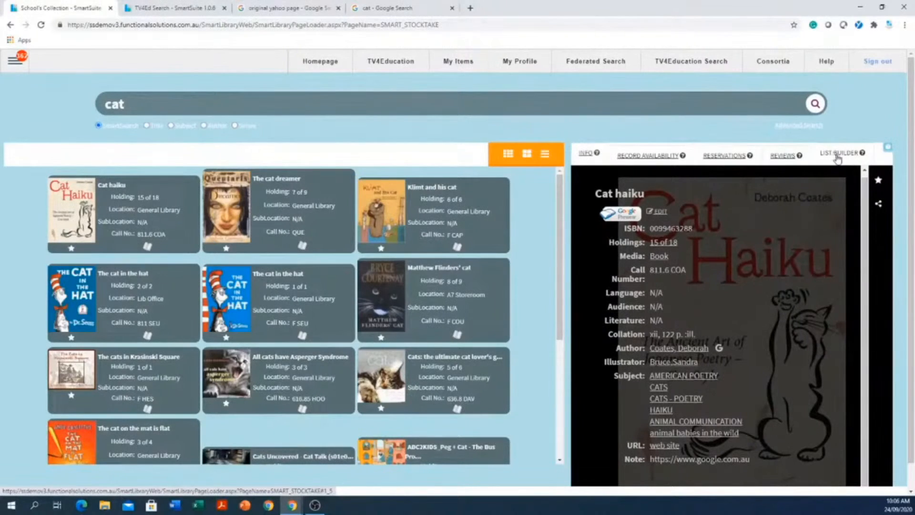
left_click(590, 156)
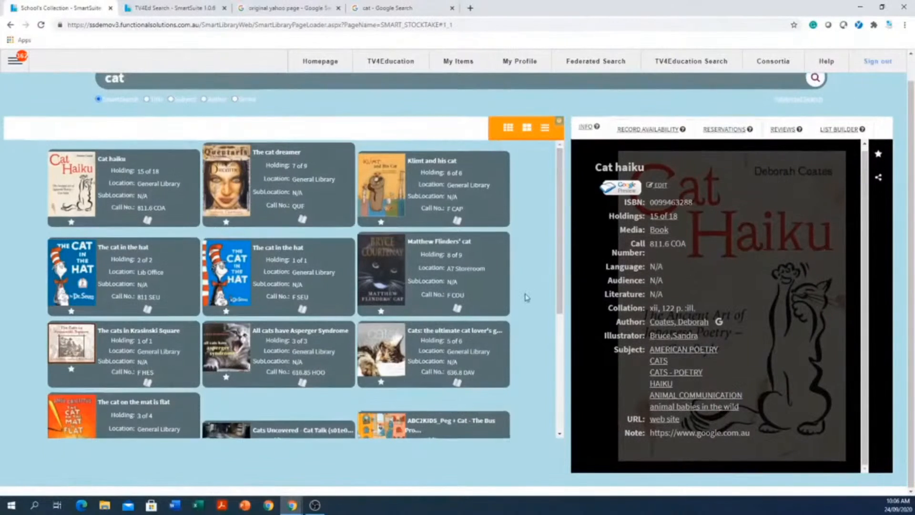
scroll(531, 291, "up", 1)
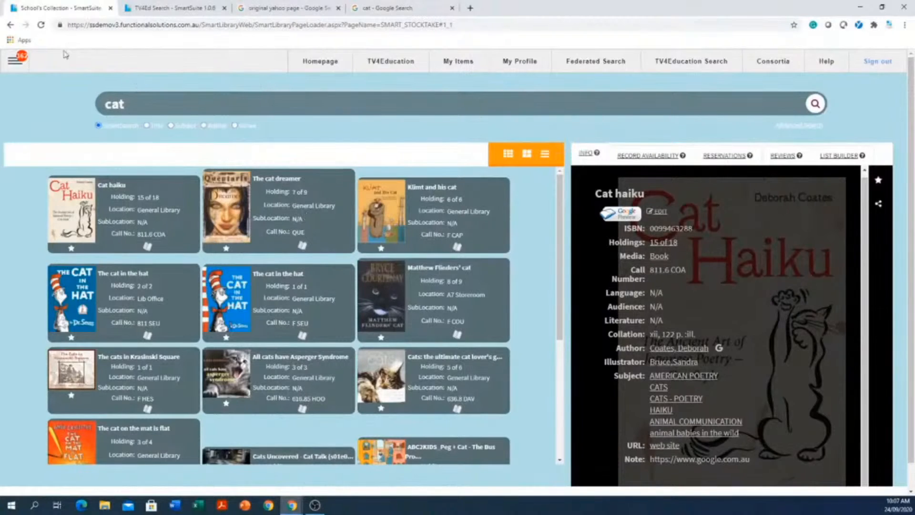
Open the Authority Editor from the configuration options and list the Classgrade entries.
left_click(17, 64)
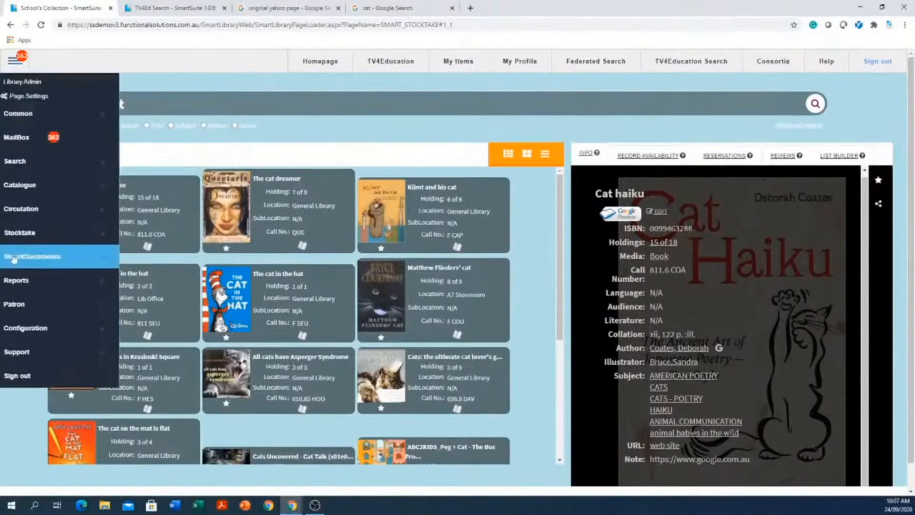
left_click(39, 331)
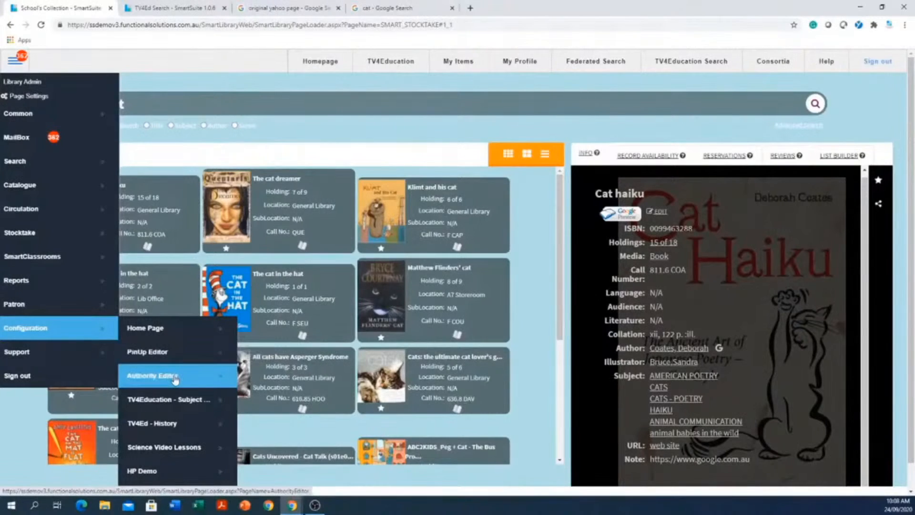
left_click(175, 377)
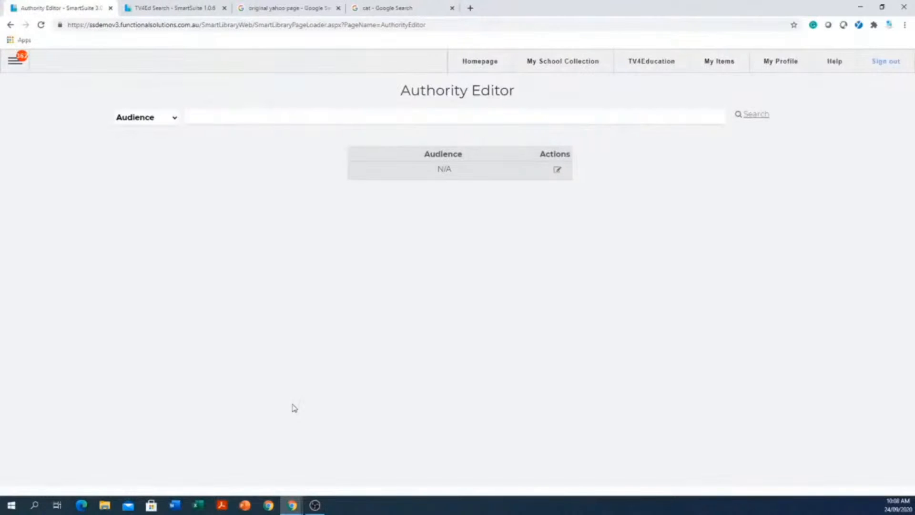
left_click(175, 122)
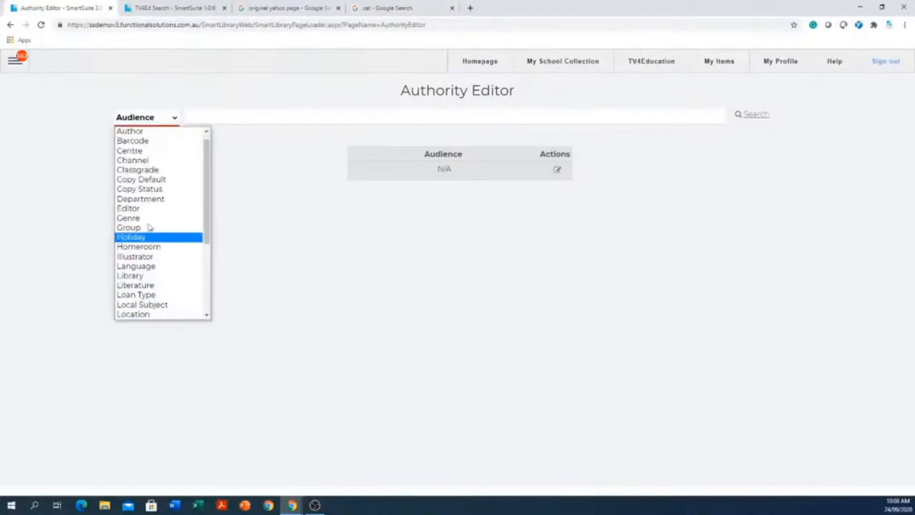
left_click(134, 173)
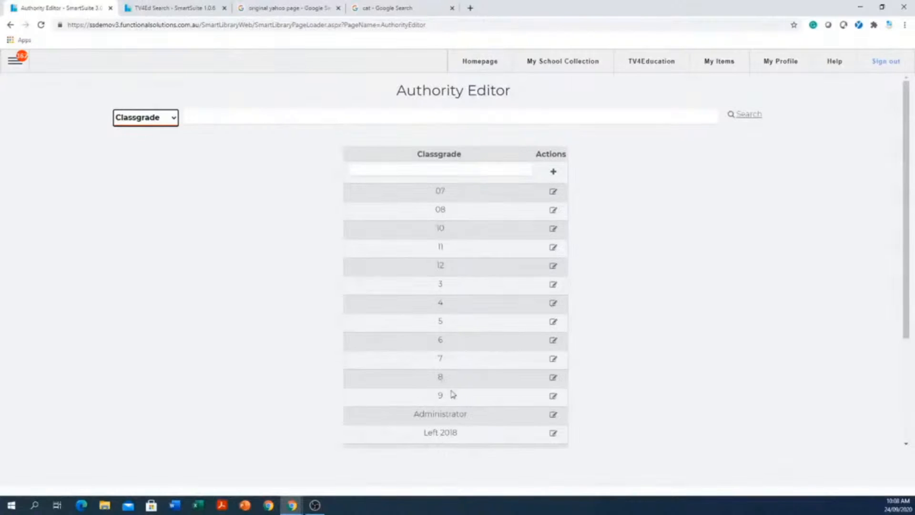
Add a new class grade named "prep" and check the Classgrade list for it.
left_click(462, 170)
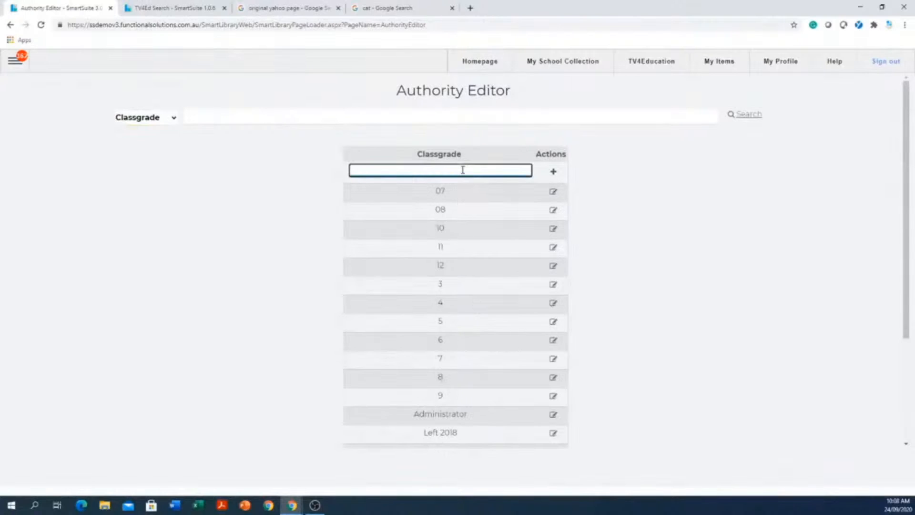
type("prep")
left_click(554, 172)
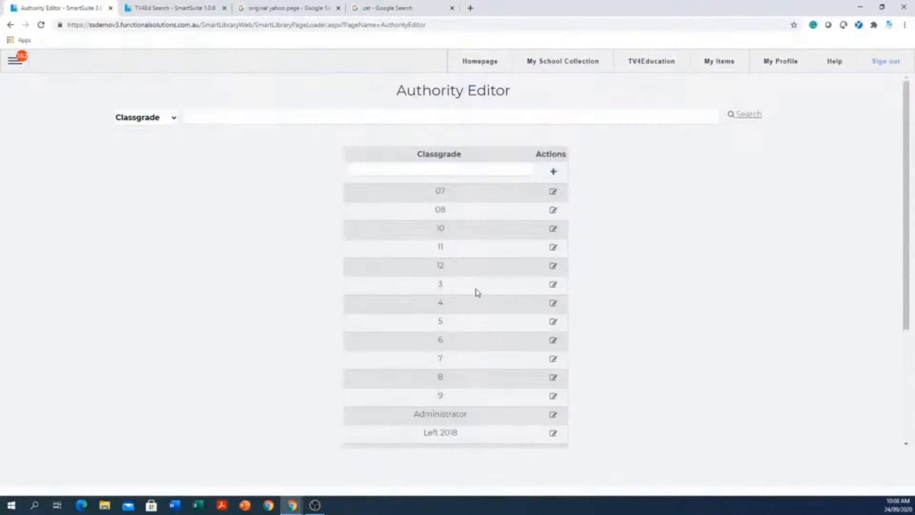
scroll(474, 295, "down", 3)
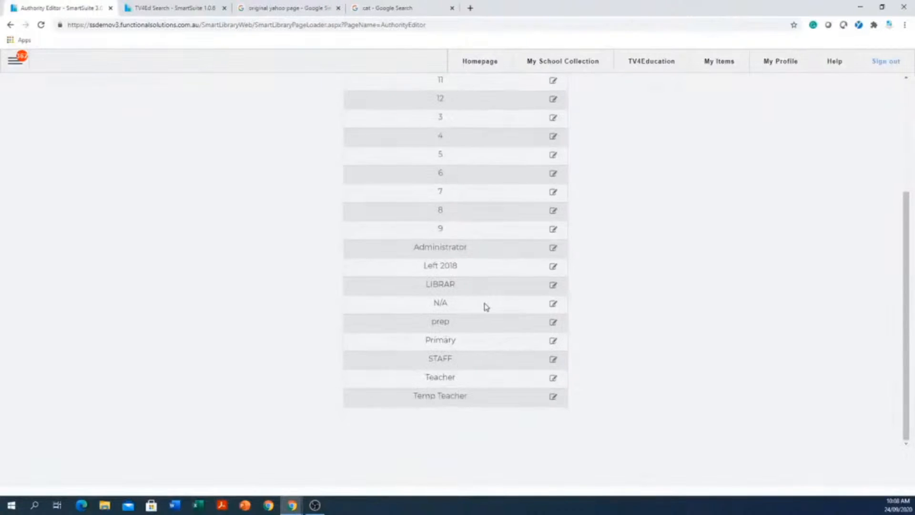
scroll(547, 279, "up", 3)
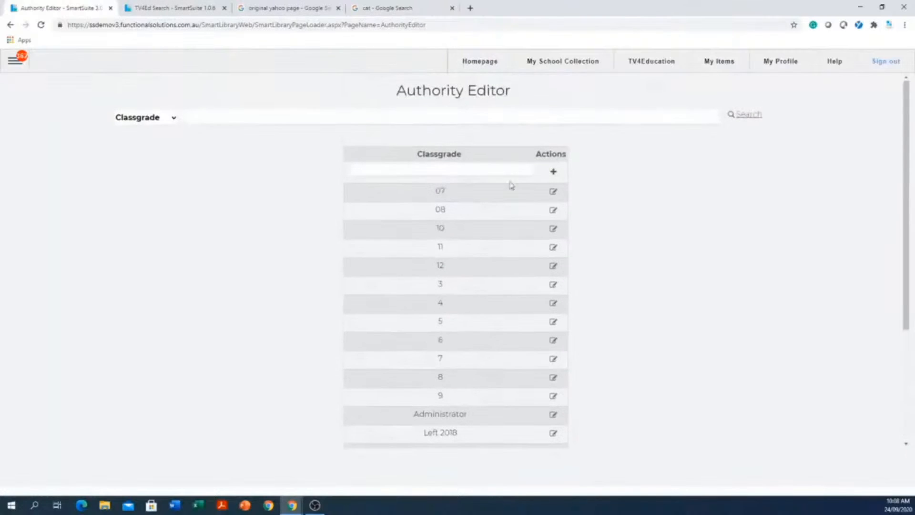
Open the prep class grade's settings and review its security, final borrow and expiry values.
scroll(466, 416, "down", 3)
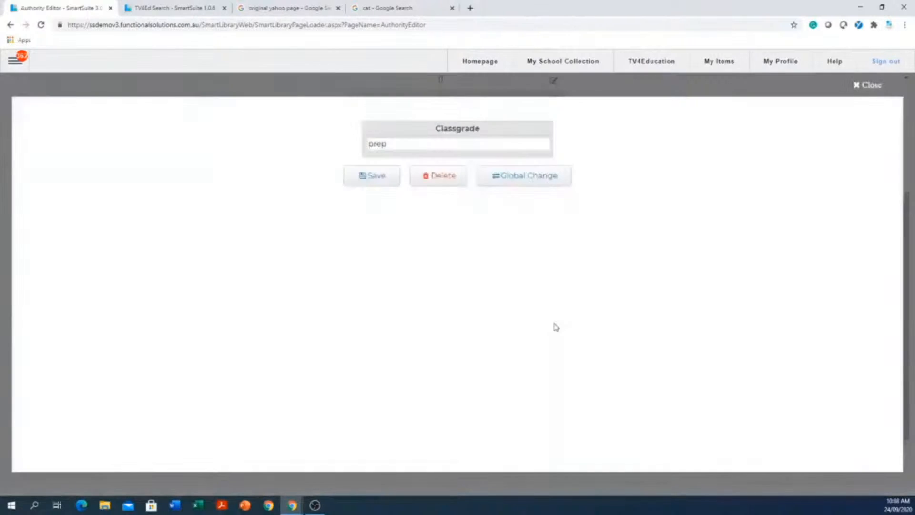
left_click(553, 323)
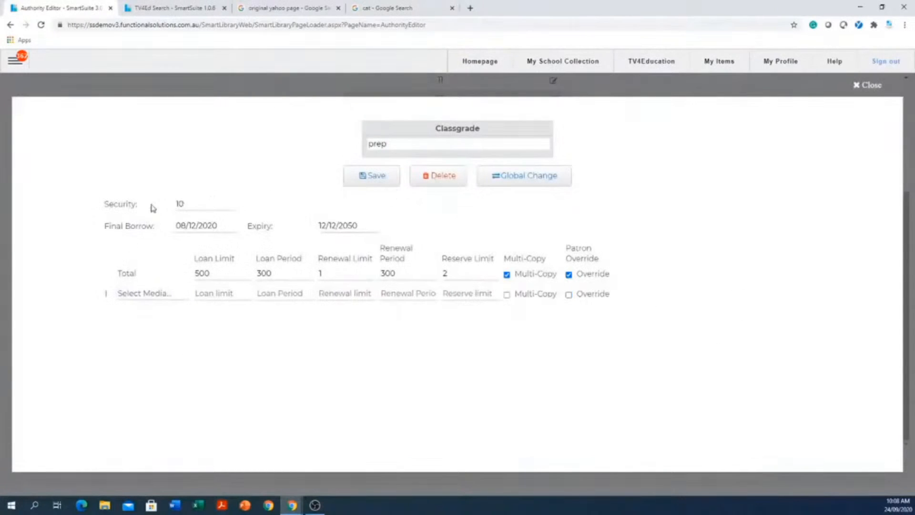
left_click_drag(192, 204, 169, 204)
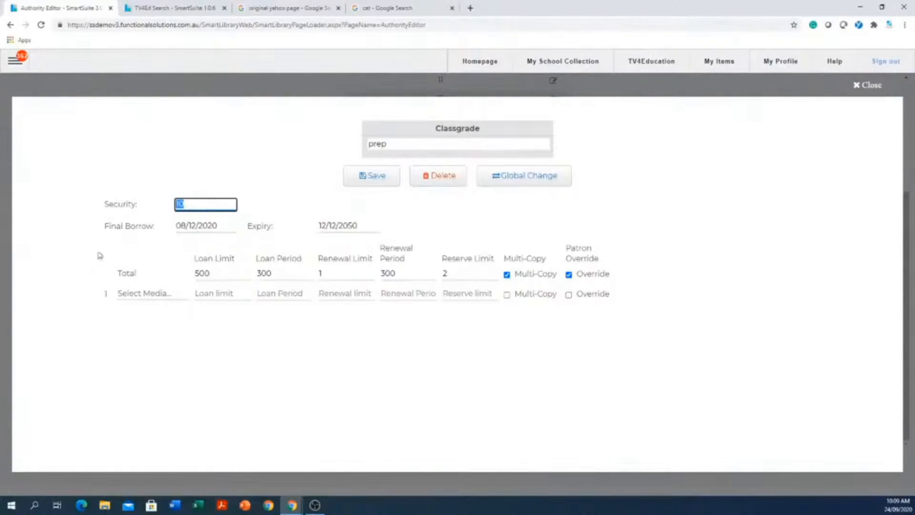
left_click(232, 227)
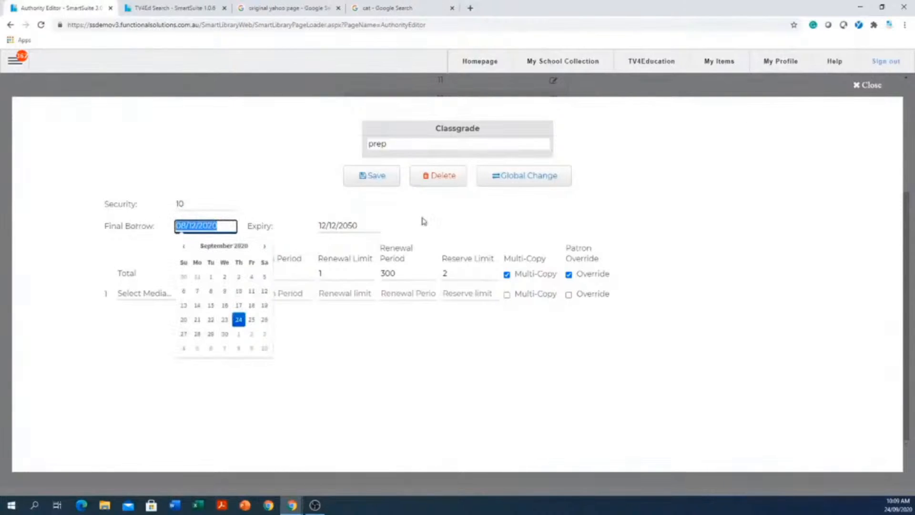
left_click(369, 223)
left_click_drag(370, 223, 266, 231)
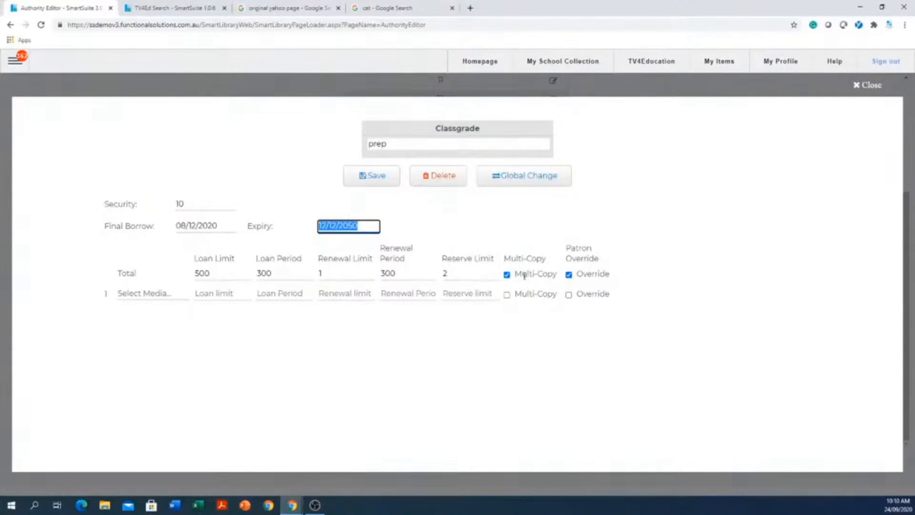
Turn Multi-Copy off and back on for the Total loan settings of the prep class grade.
left_click(507, 275)
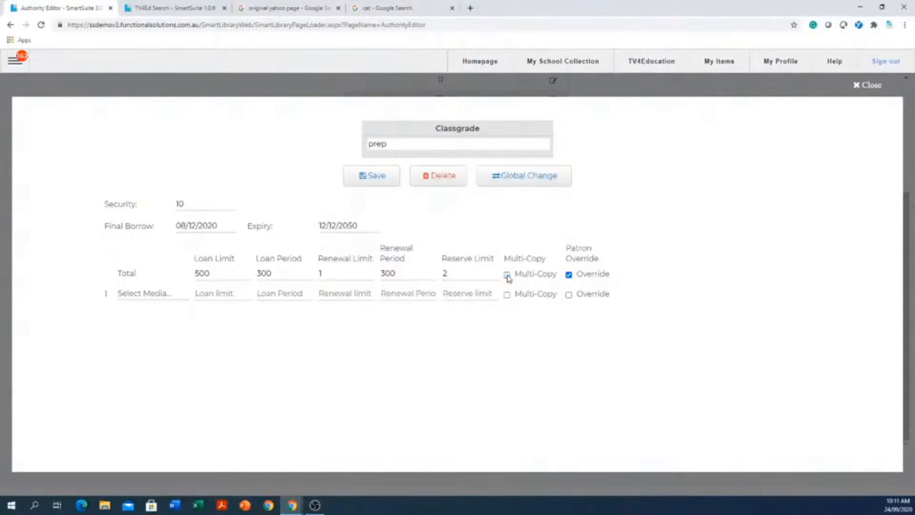
left_click(507, 275)
left_click(283, 272)
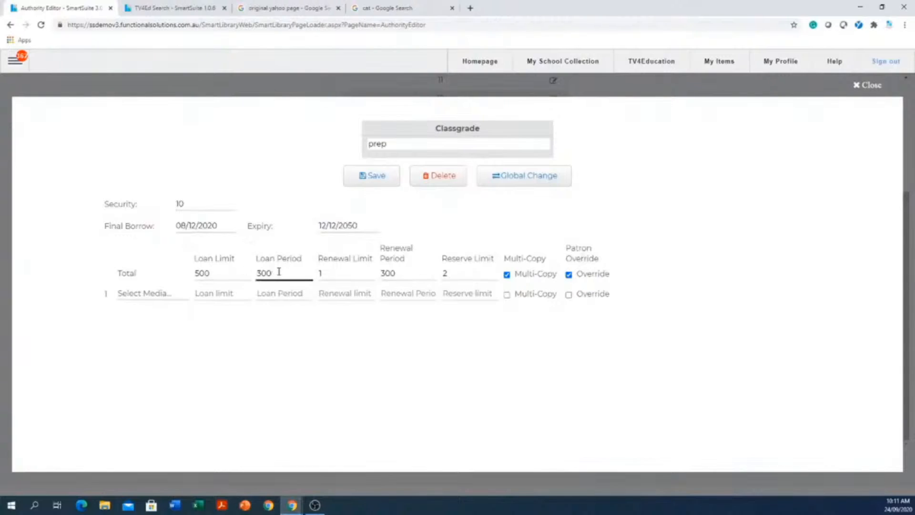
Turn Patron Override off and back on for the Total row while reviewing the loan period and loan limit.
left_click(569, 274)
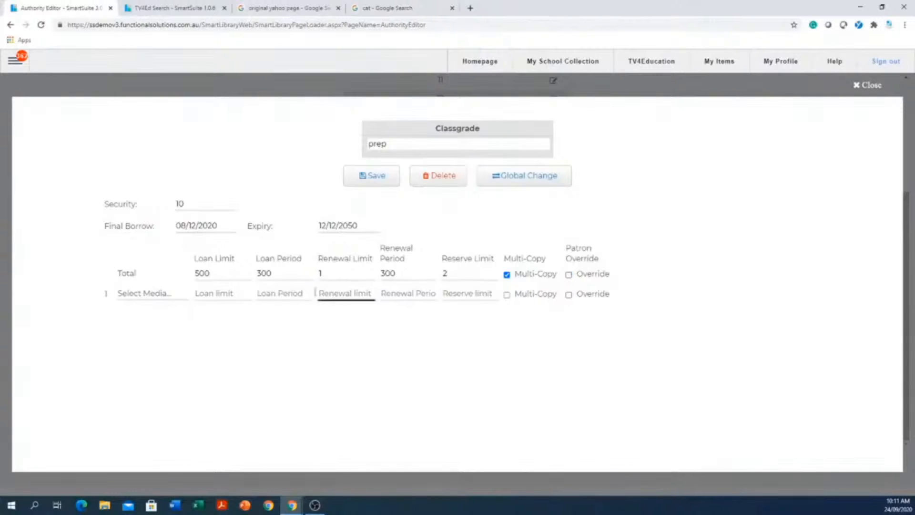
left_click(292, 270)
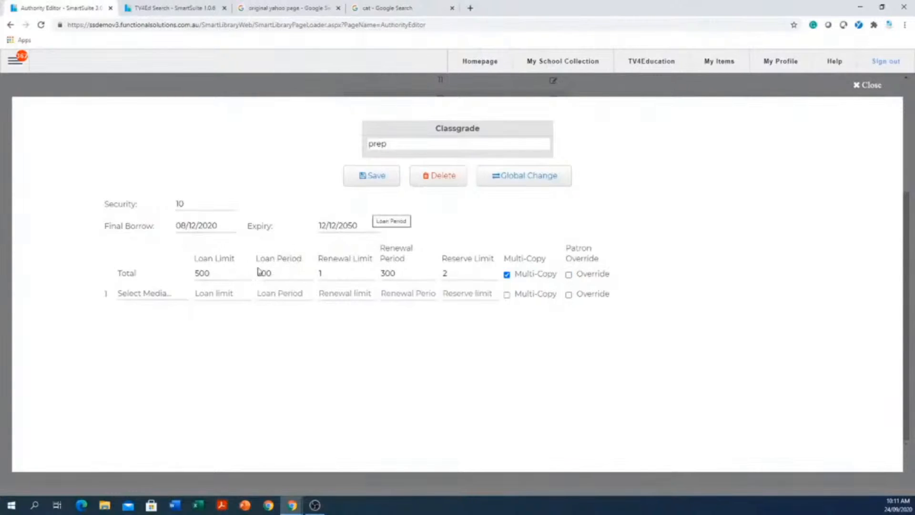
left_click(222, 277)
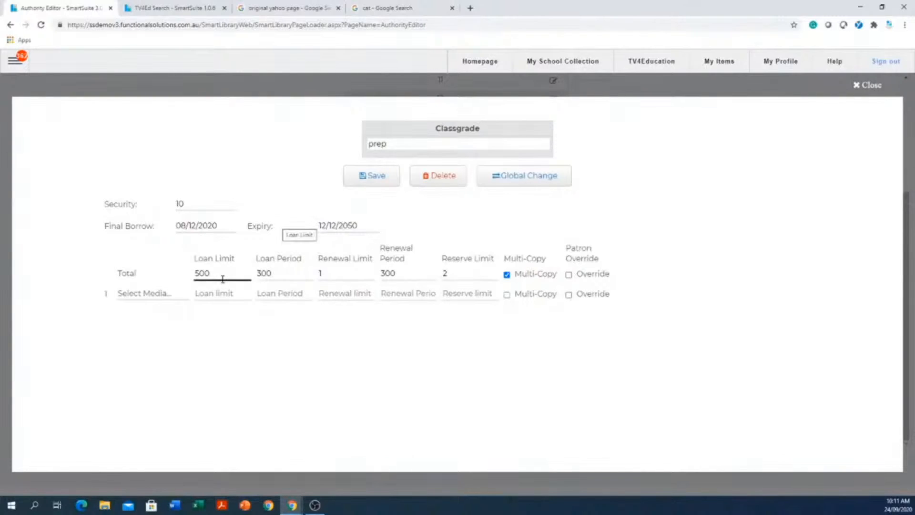
left_click(569, 277)
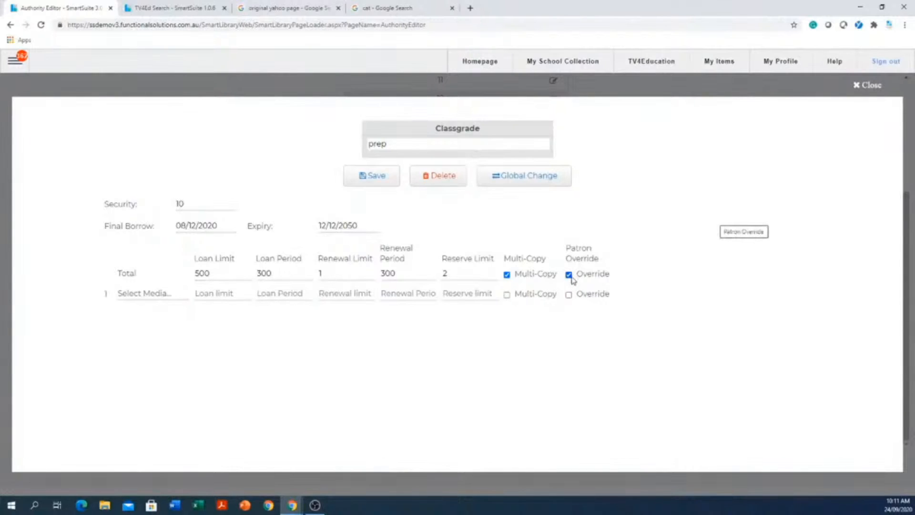
Close the prep class grade's settings and view the 07B entry in the Homeroom list.
left_click(878, 86)
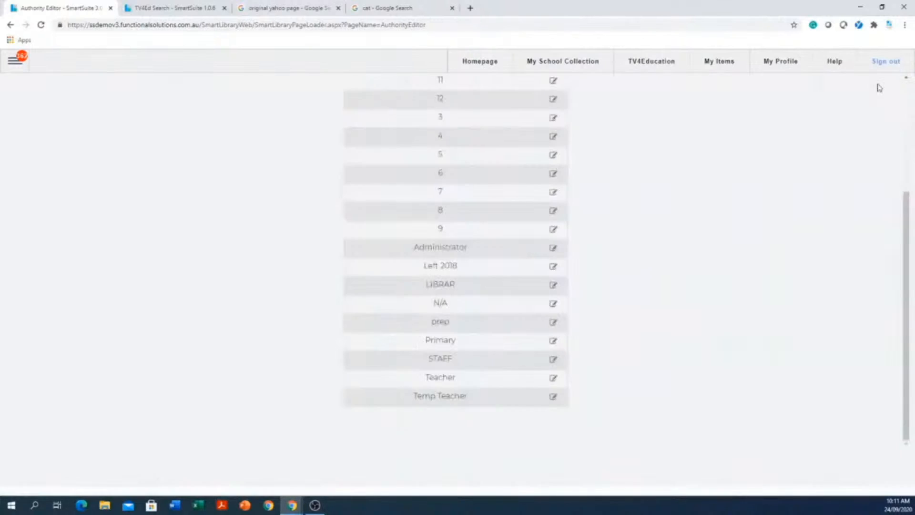
scroll(686, 252, "up", 4)
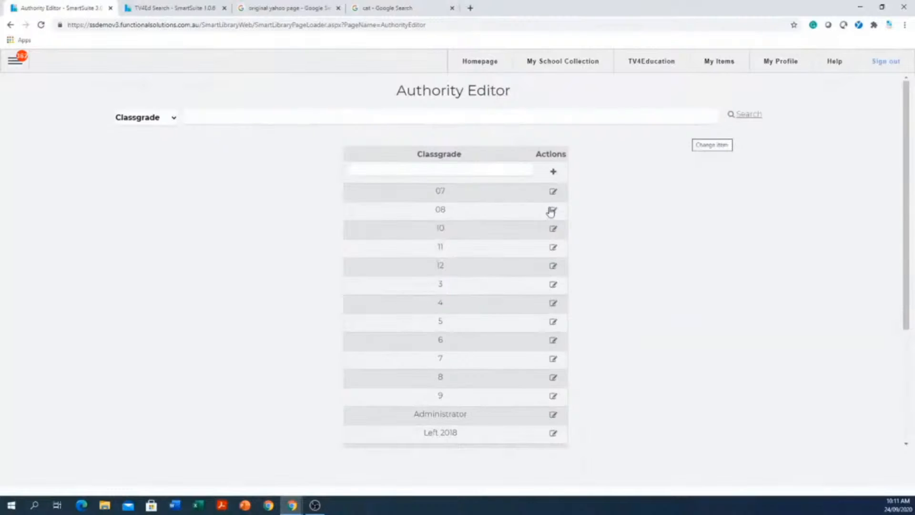
left_click(174, 117)
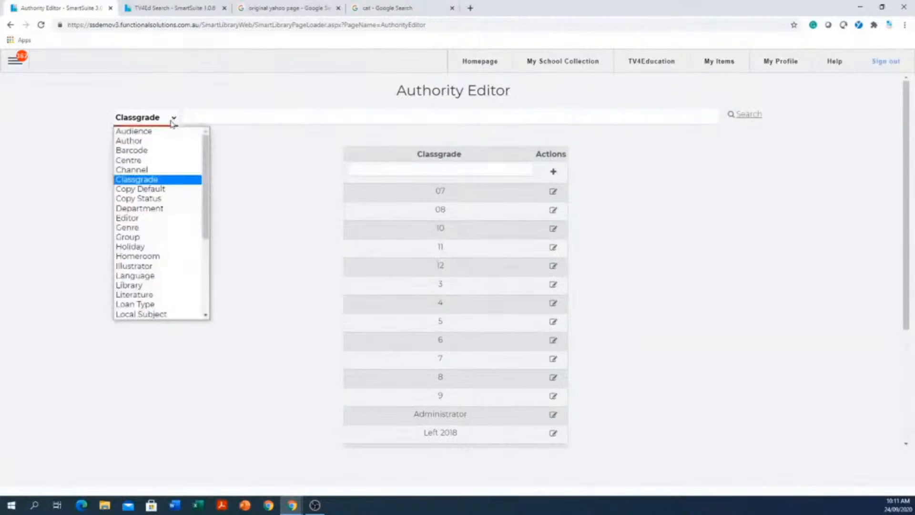
left_click(146, 256)
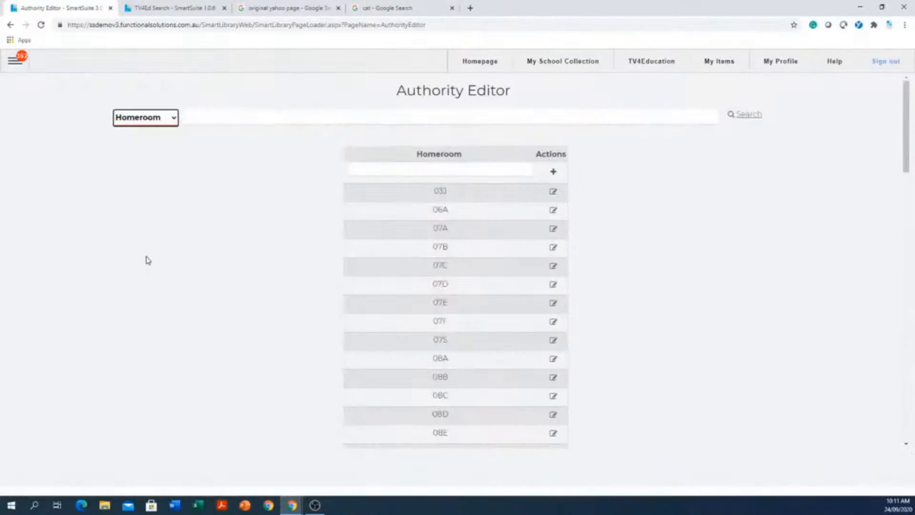
left_click(472, 173)
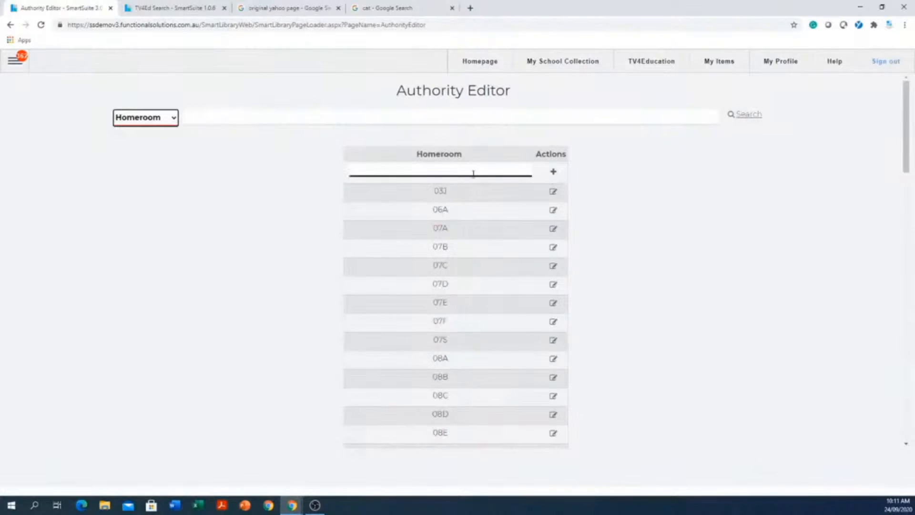
left_click(552, 249)
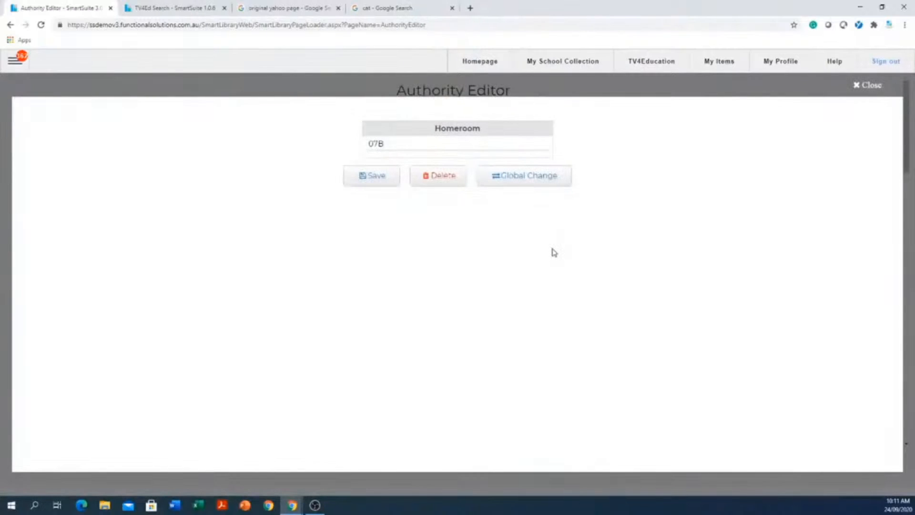
left_click(878, 89)
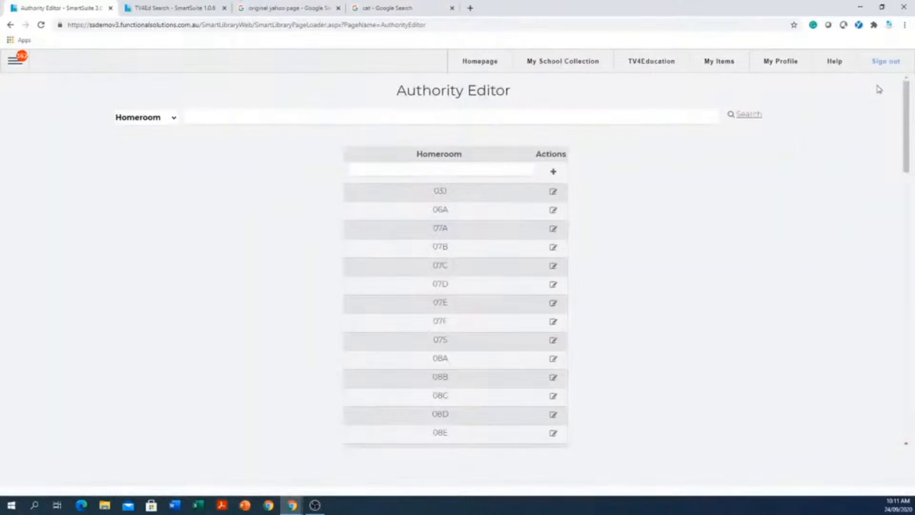
Browse the Location authority list and view the Lote Storeroom entry.
left_click(174, 121)
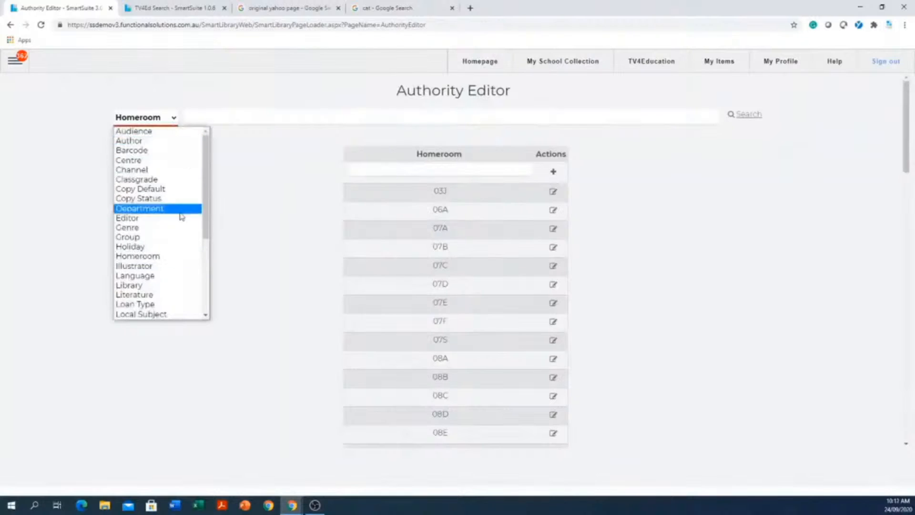
scroll(179, 258, "down", 3)
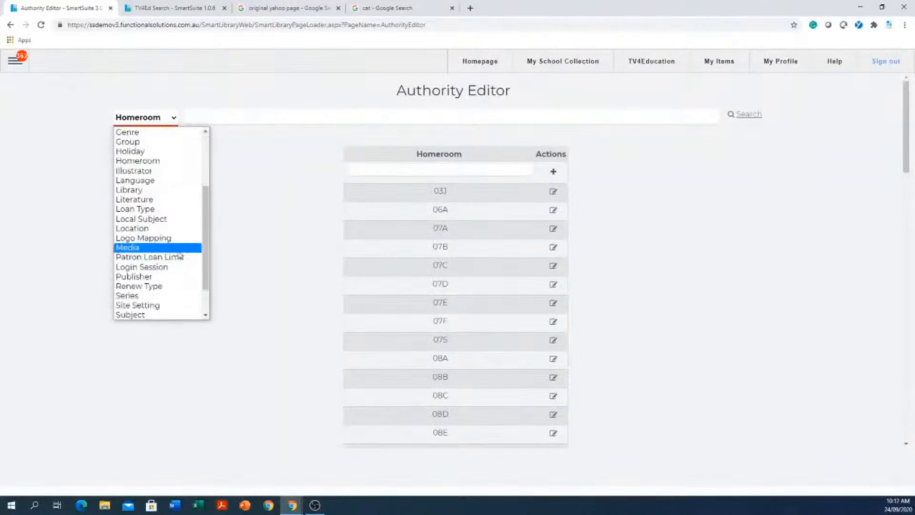
left_click(157, 231)
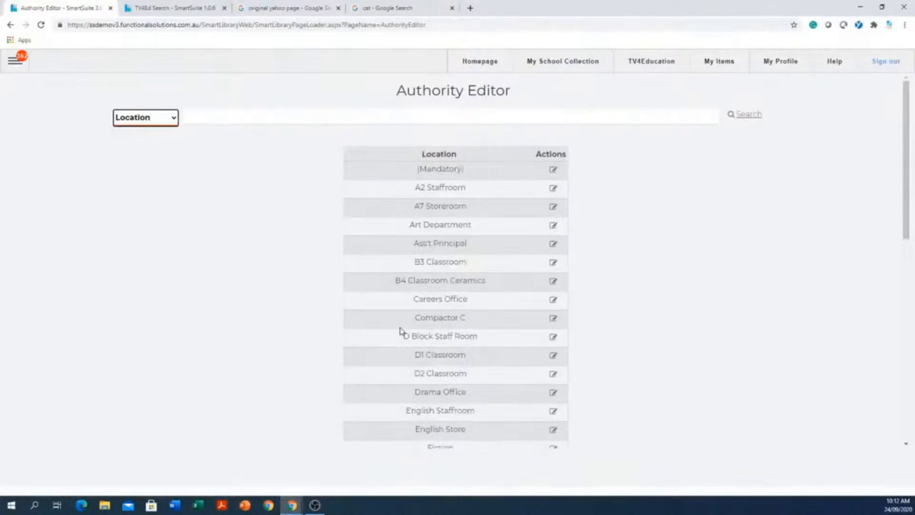
scroll(401, 329, "down", 6)
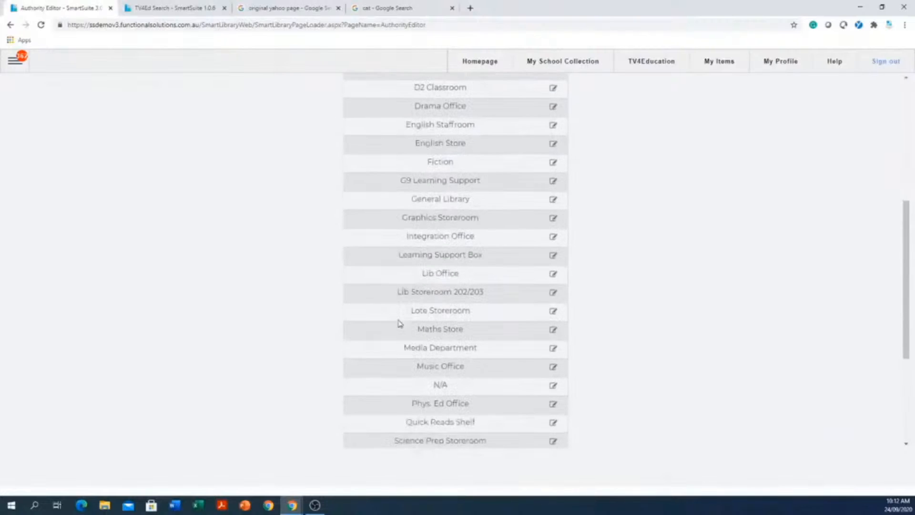
left_click(552, 311)
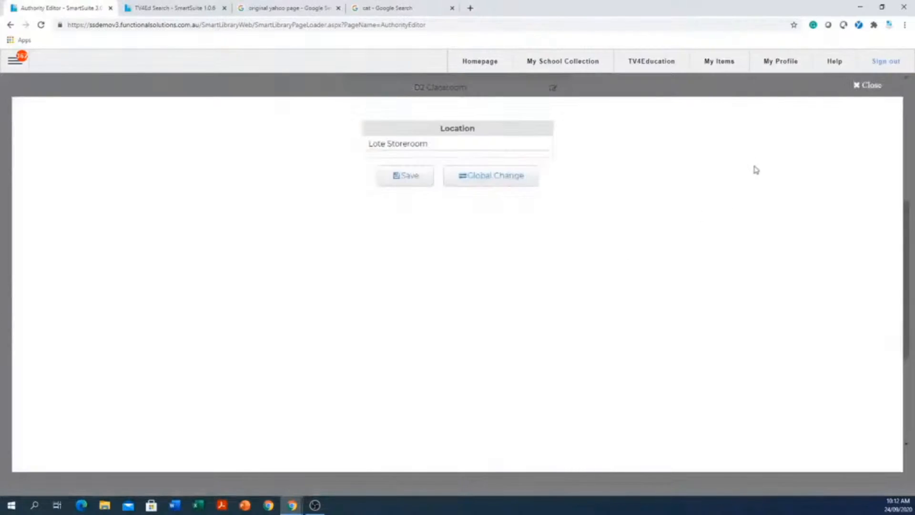
left_click(876, 86)
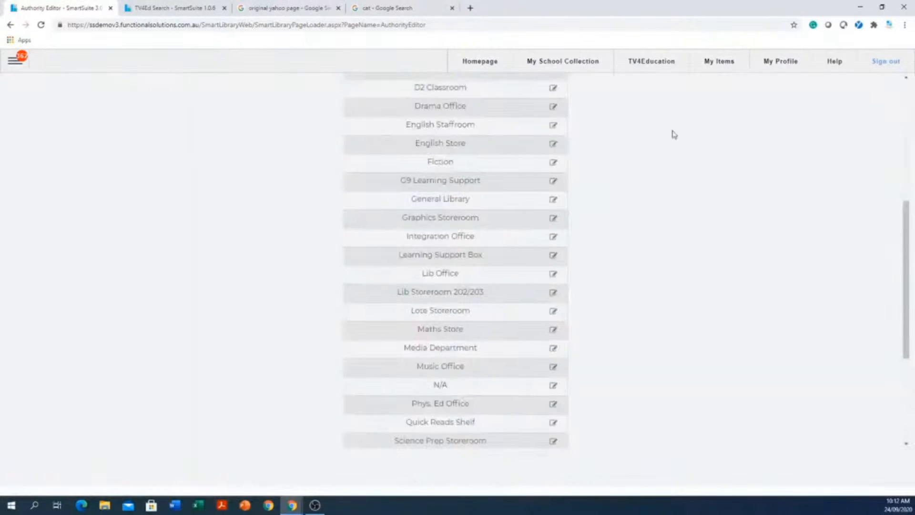
Display the Sublocation authority list to review its entries.
scroll(368, 240, "up", 1)
scroll(368, 239, "up", 1)
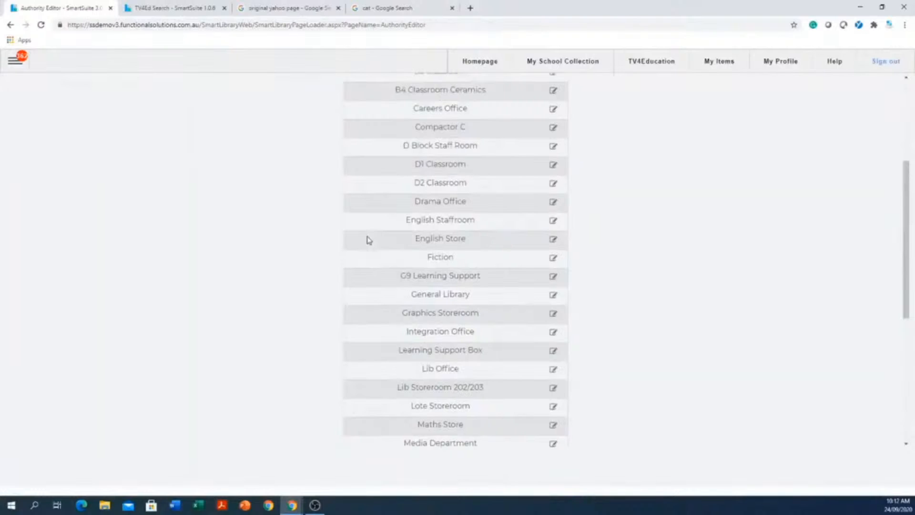
scroll(368, 239, "up", 4)
left_click(173, 119)
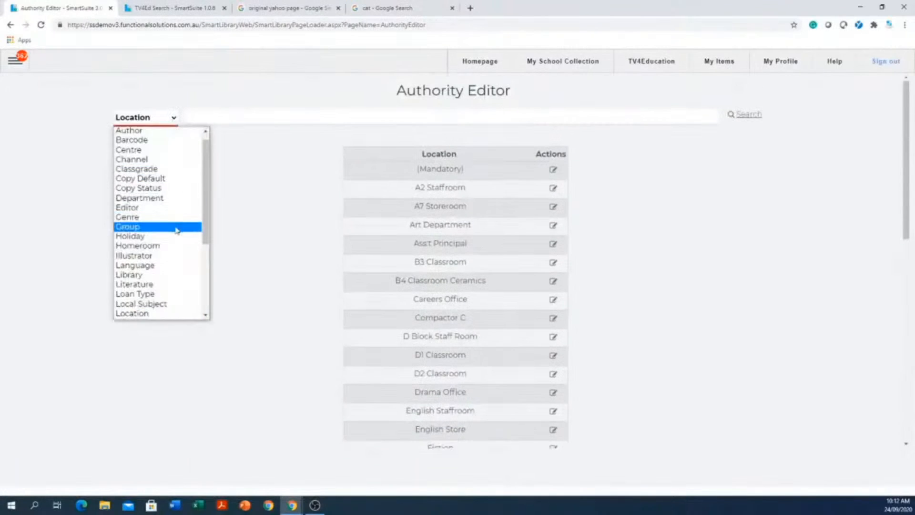
scroll(174, 231, "down", 3)
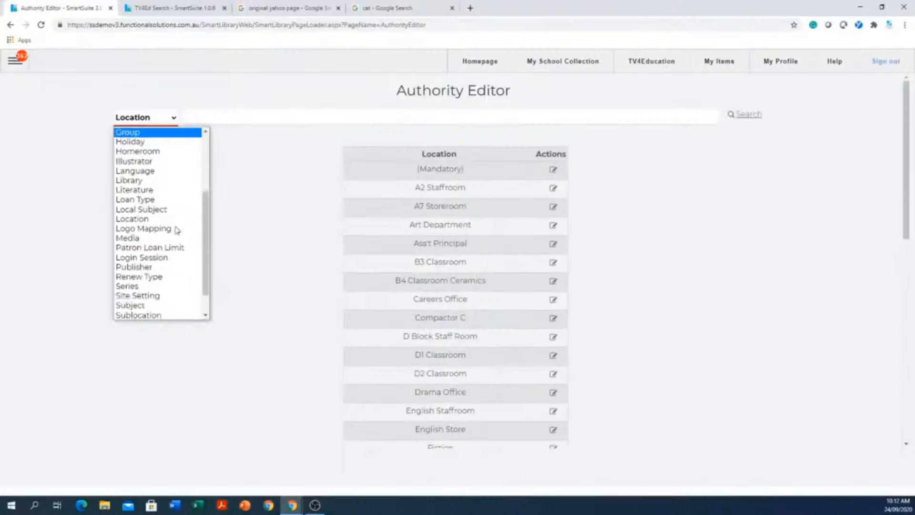
scroll(143, 286, "down", 1)
left_click(143, 286)
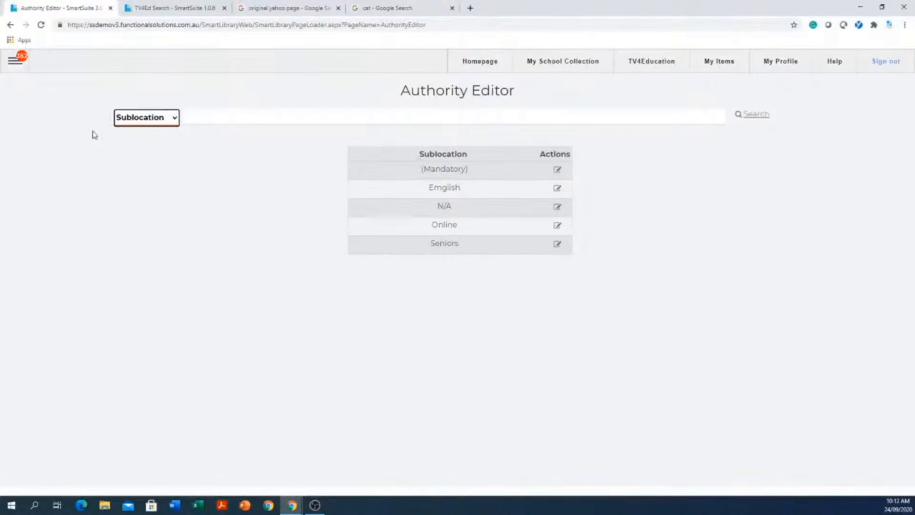
Add a new loan type named "term one" in the Authority Editor.
left_click(175, 118)
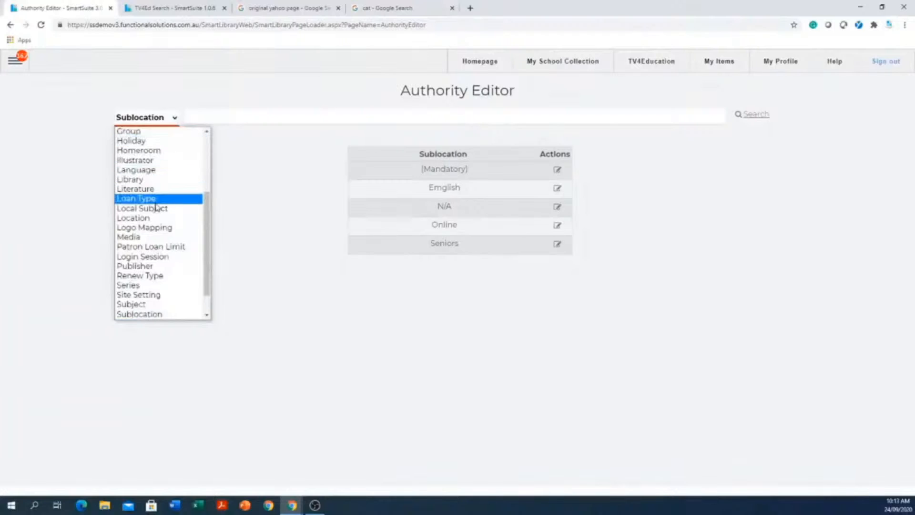
left_click(159, 199)
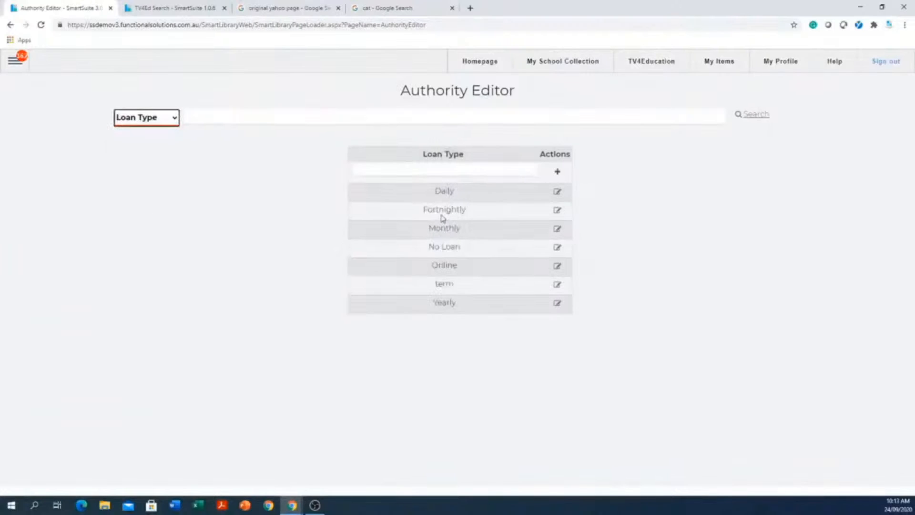
left_click(457, 173)
left_click(456, 172)
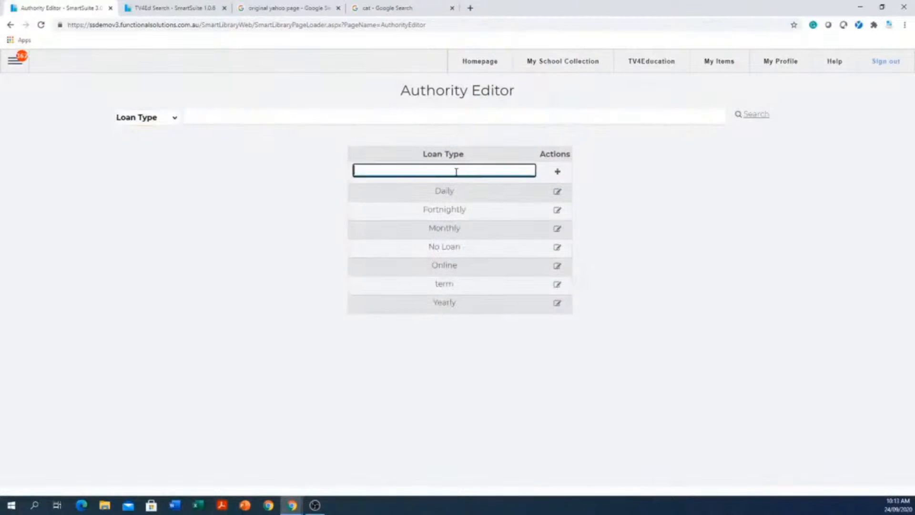
type("term one")
left_click(557, 172)
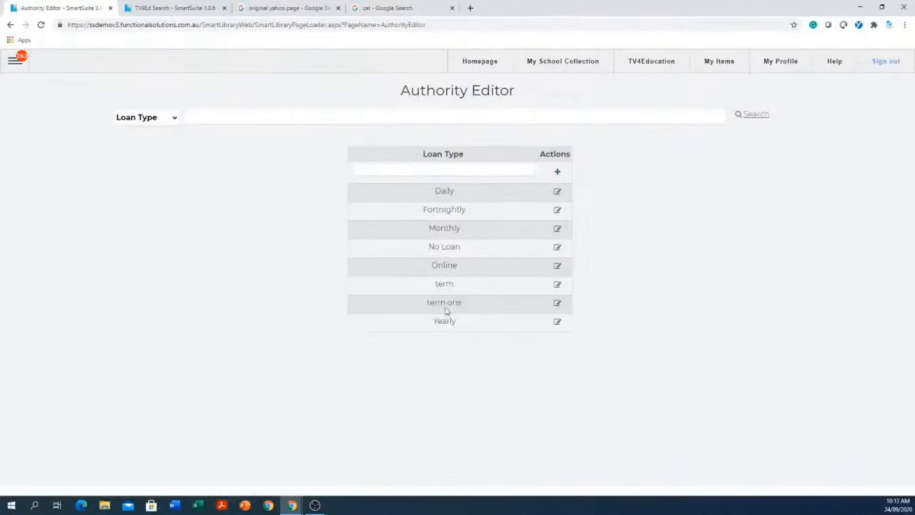
Open the term one loan type and enter a loan period of 100.
left_click(557, 304)
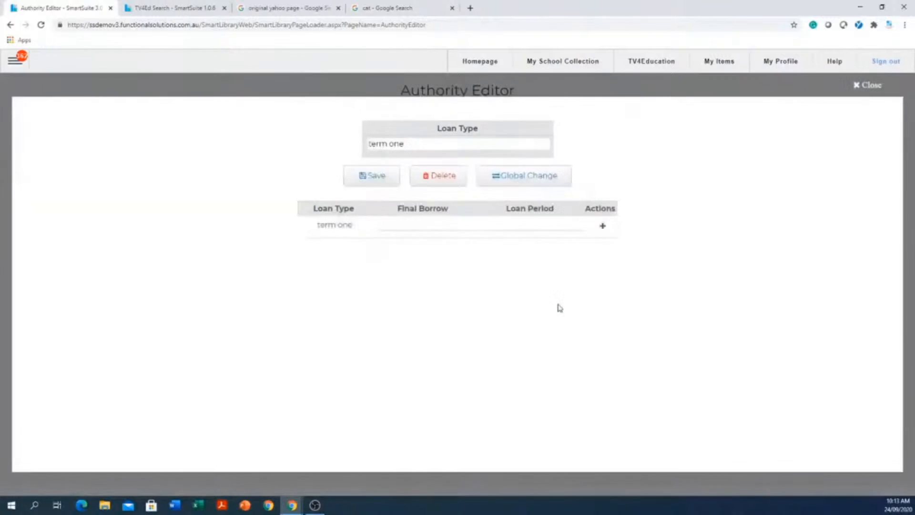
left_click(557, 226)
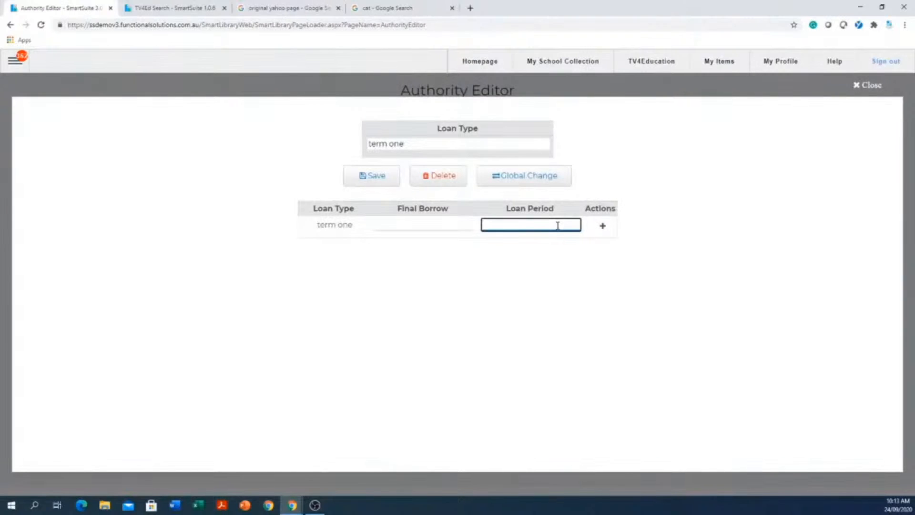
type("100")
Set the final borrow date of term one to 17/03/2021, and close the loan type's settings without saving.
left_click(424, 225)
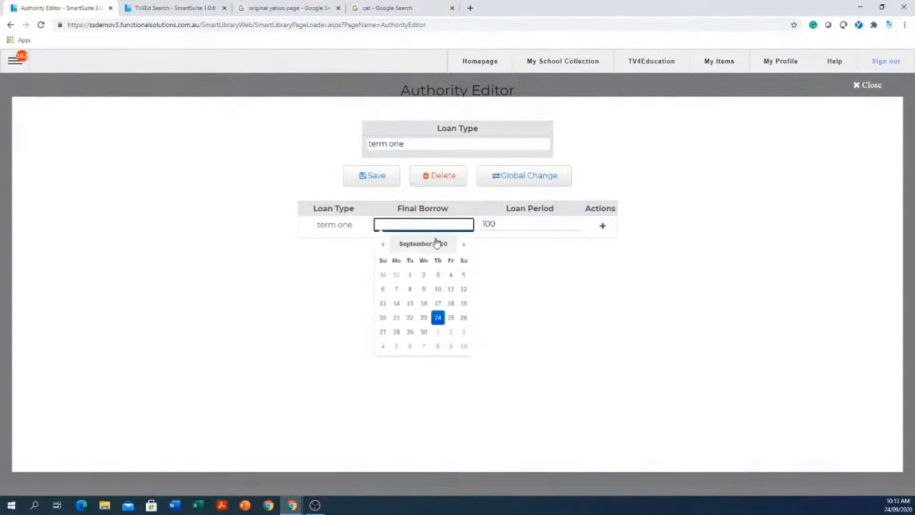
left_click(381, 245)
left_click(381, 244)
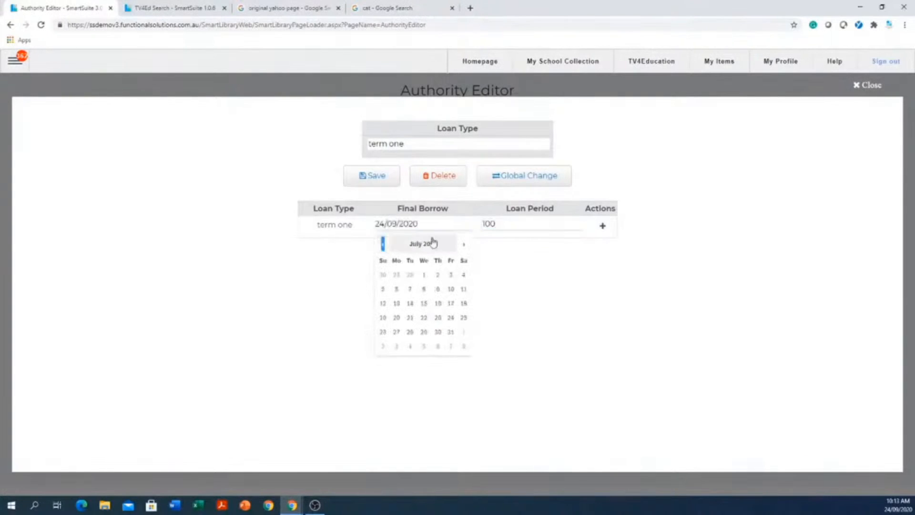
left_click(462, 245)
left_click(462, 245)
left_click(463, 244)
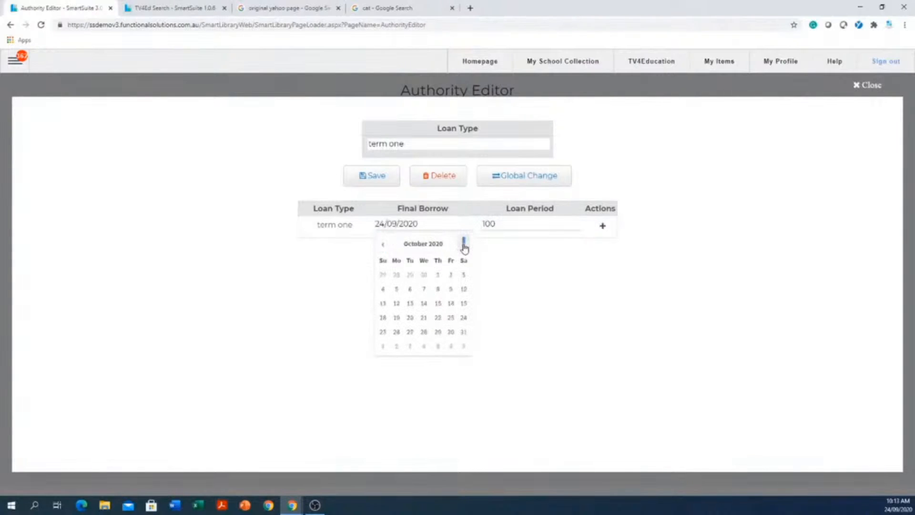
left_click(463, 245)
left_click(464, 246)
left_click(463, 246)
left_click(464, 246)
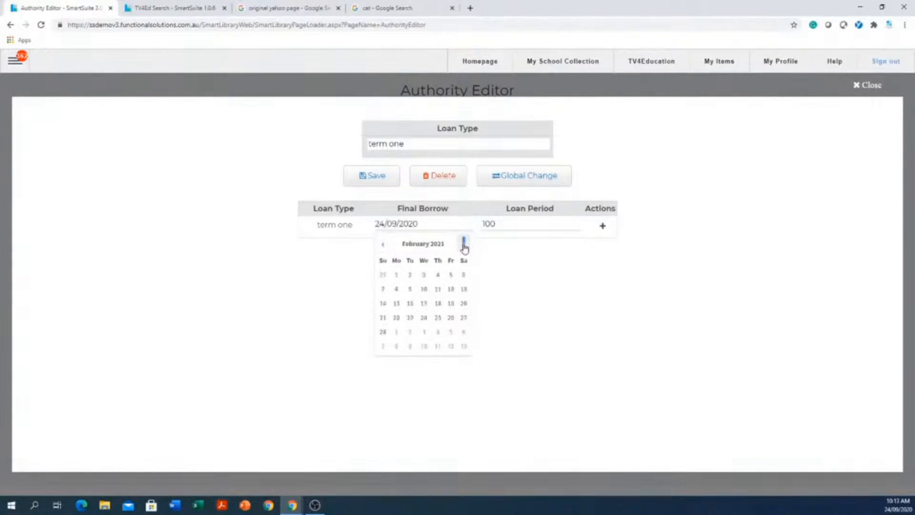
left_click(464, 246)
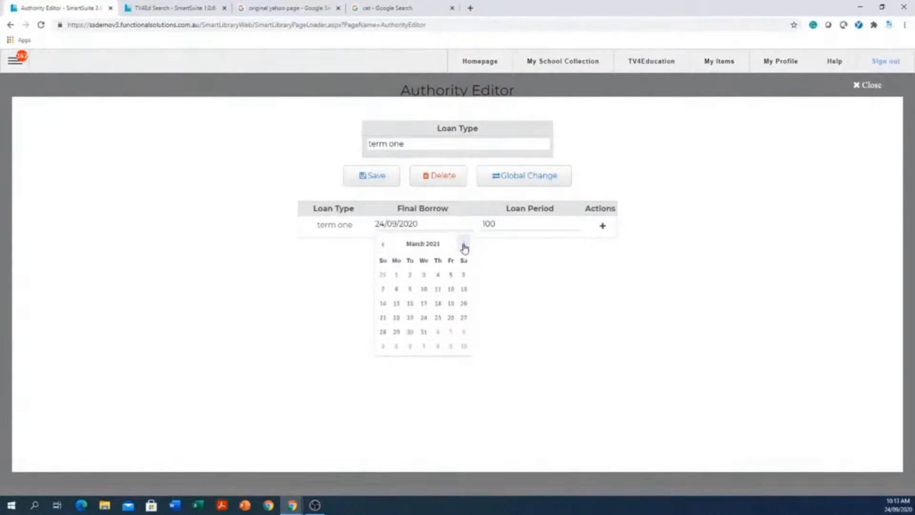
left_click(424, 305)
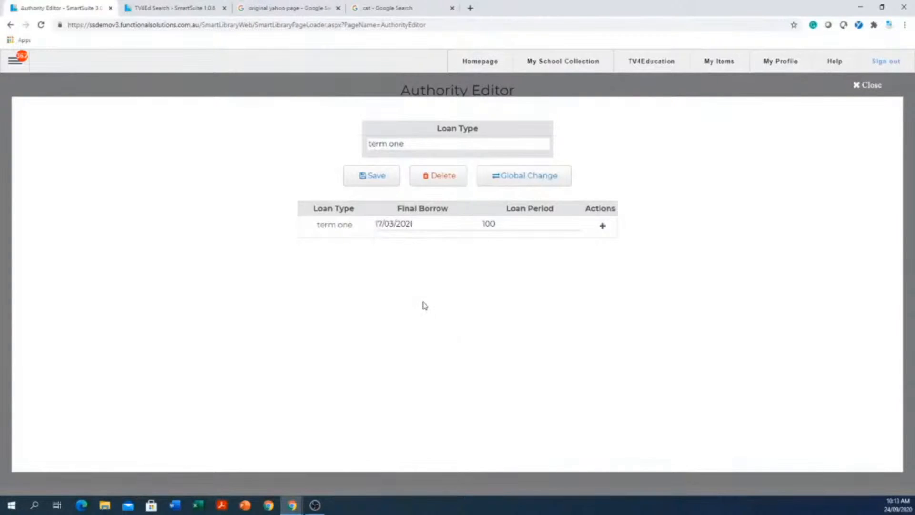
left_click(385, 227)
left_click(870, 85)
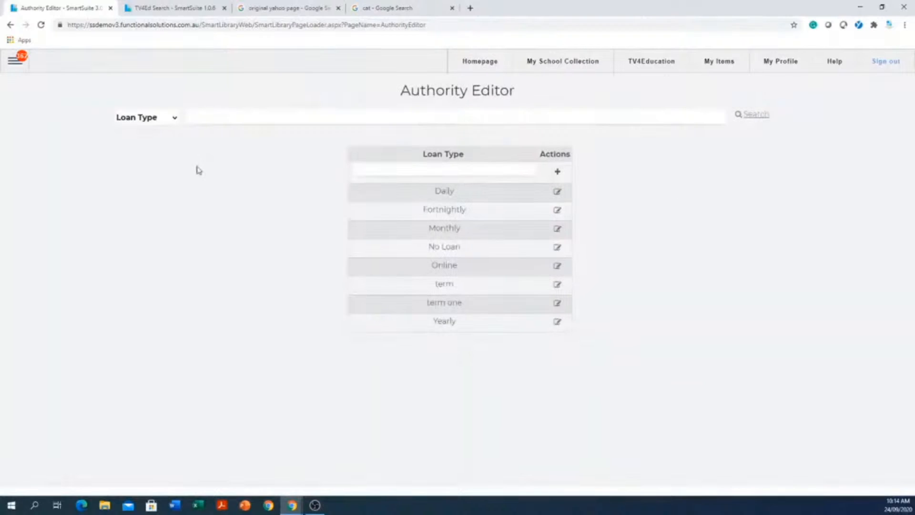
Switch to the Renew Type list and open the Fortnightly entry to review its renew period.
left_click(175, 118)
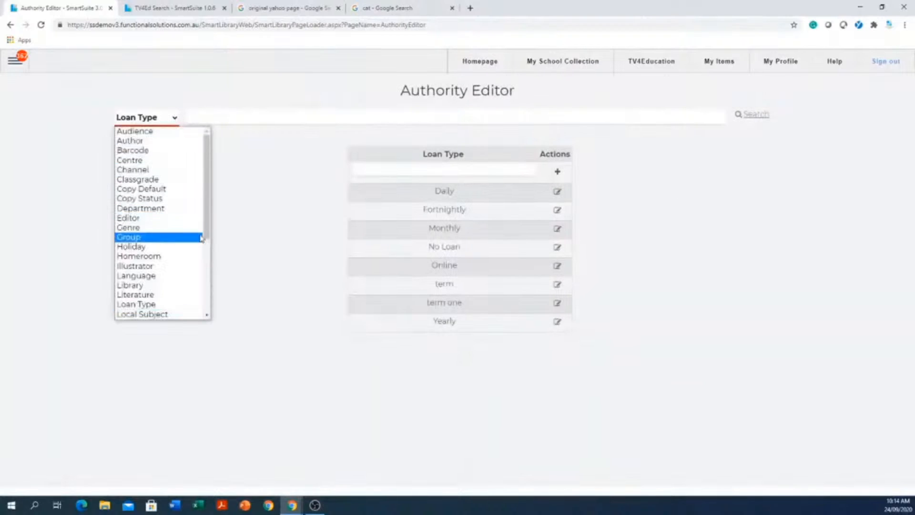
scroll(206, 244, "down", 2)
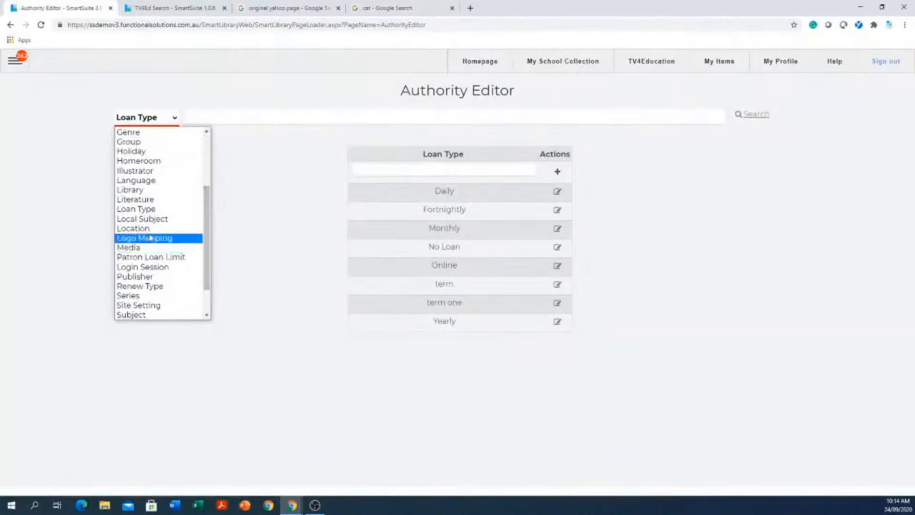
scroll(157, 231, "down", 1)
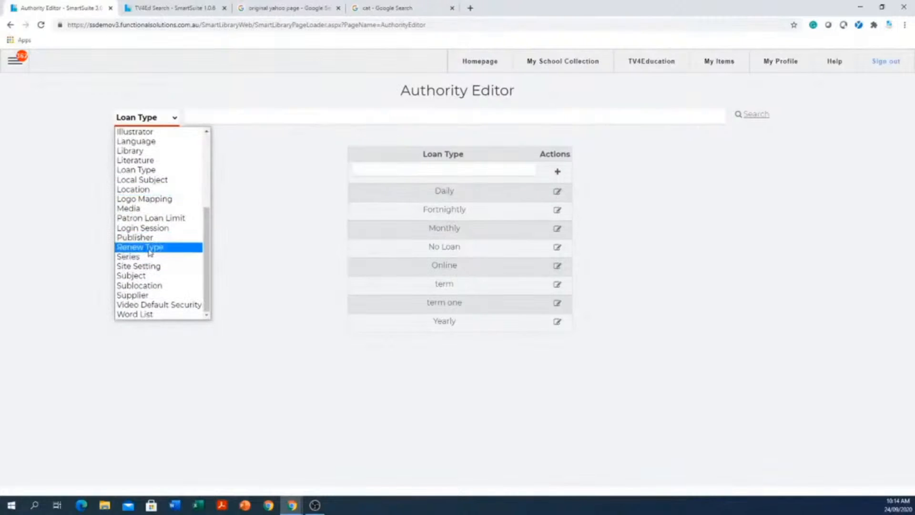
left_click(151, 248)
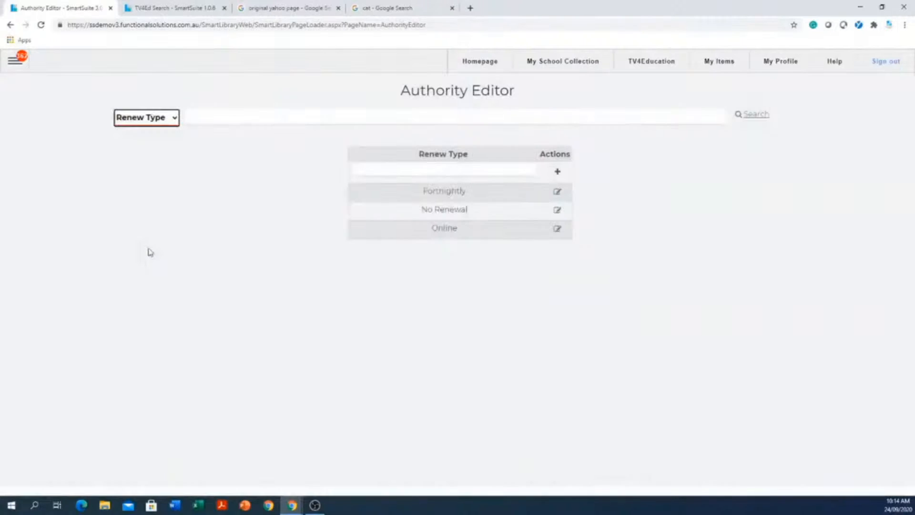
left_click(430, 171)
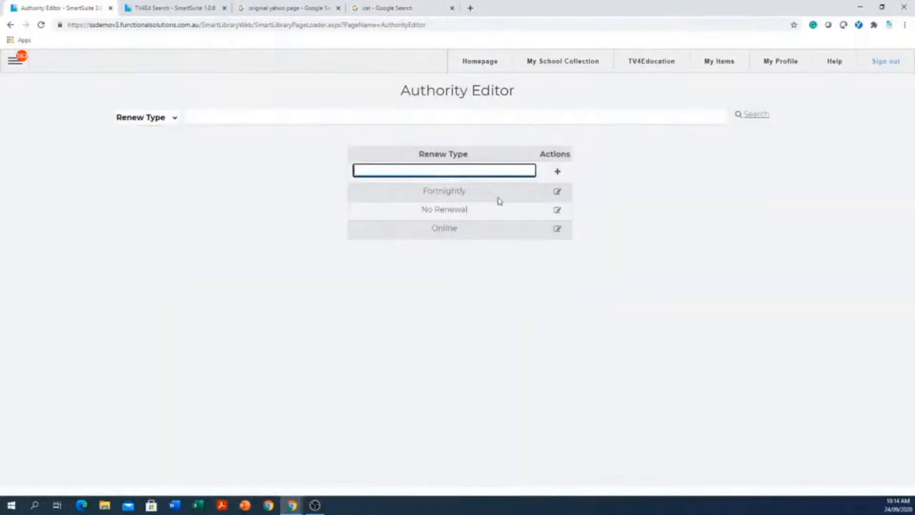
left_click(557, 192)
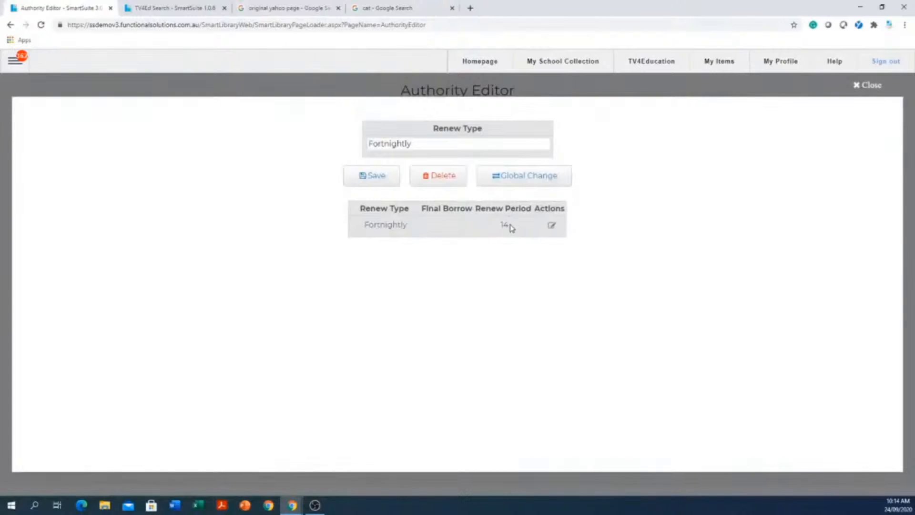
Open the Fortnightly renew type's final borrow and renew period for editing, and close the entry without saving.
left_click(551, 224)
left_click(458, 230)
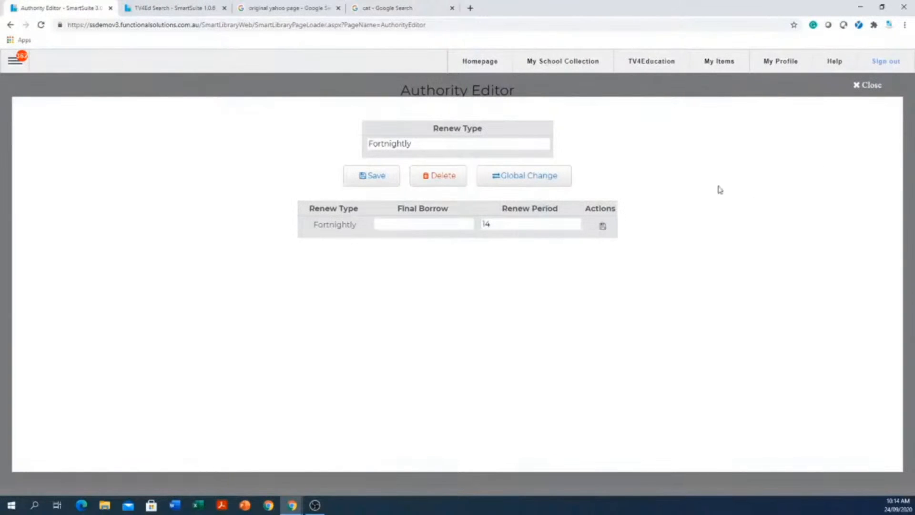
left_click(856, 89)
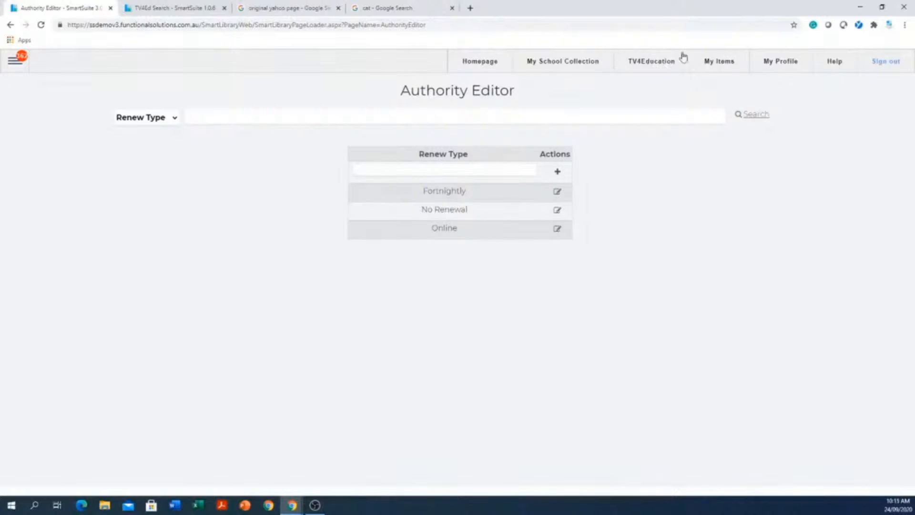
Switch the Authority Editor from the Renew Type list to the Video Default Security list.
left_click(173, 119)
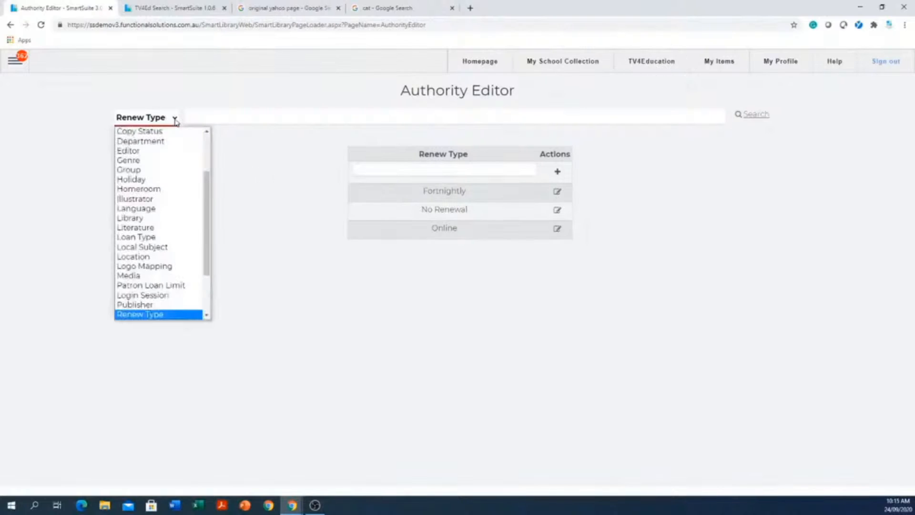
scroll(182, 217, "down", 2)
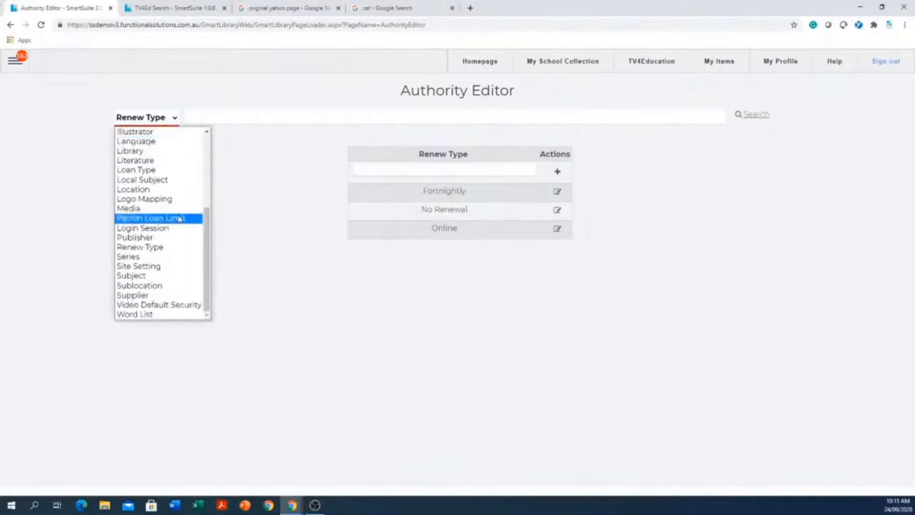
left_click(164, 305)
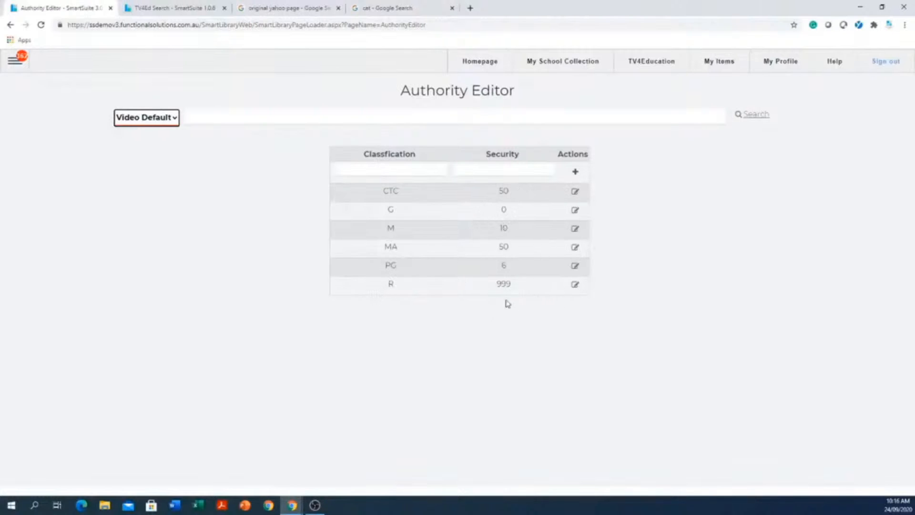
Set the security level of the M video classification to 9, save it, and close the entry.
left_click(516, 170)
left_click(575, 231)
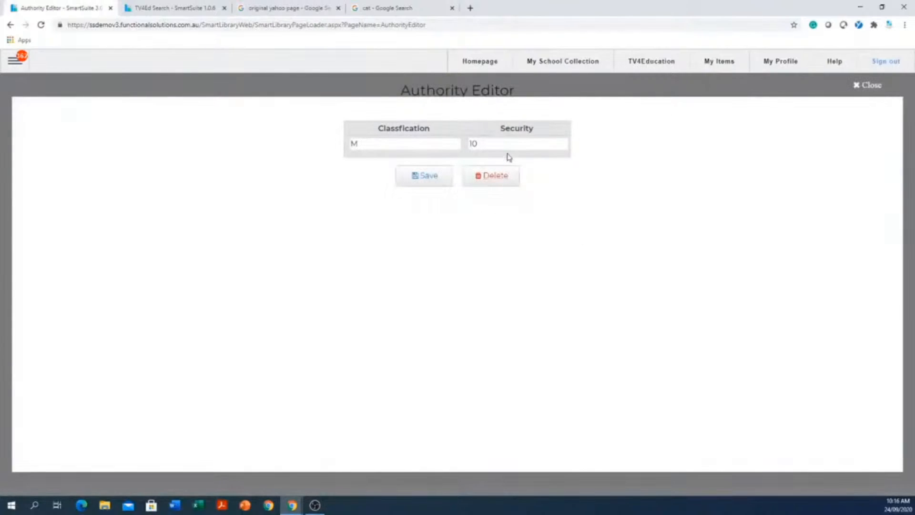
left_click_drag(508, 145, 432, 163)
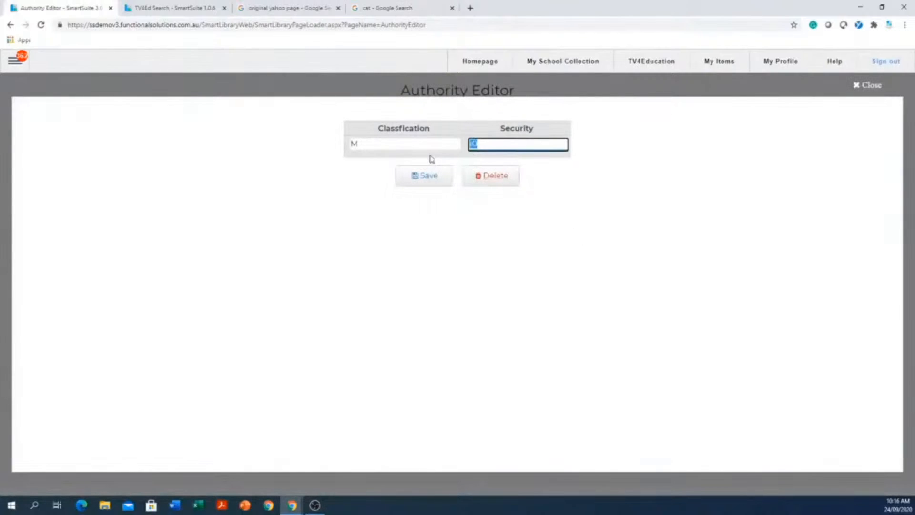
type("9")
left_click(427, 180)
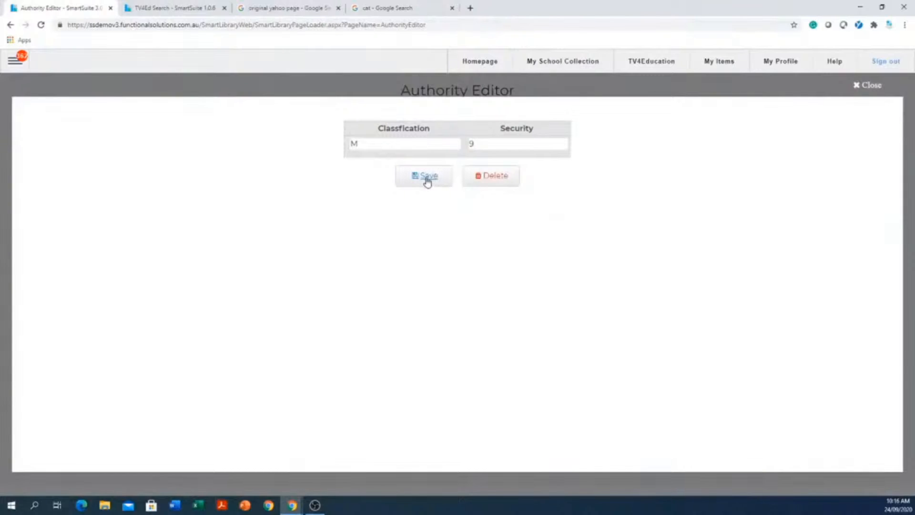
left_click(869, 86)
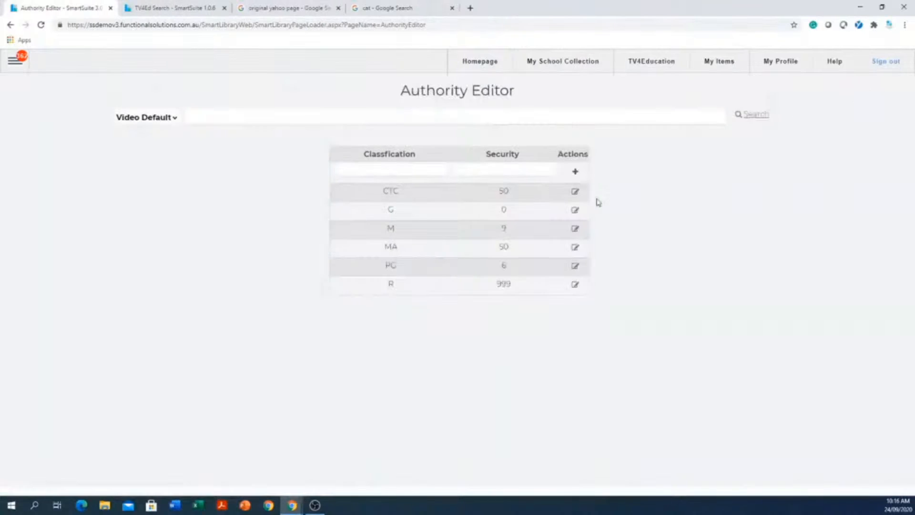
Set the security level of the MA video classification to 12, save it, and close the entry.
left_click(575, 250)
left_click(522, 149)
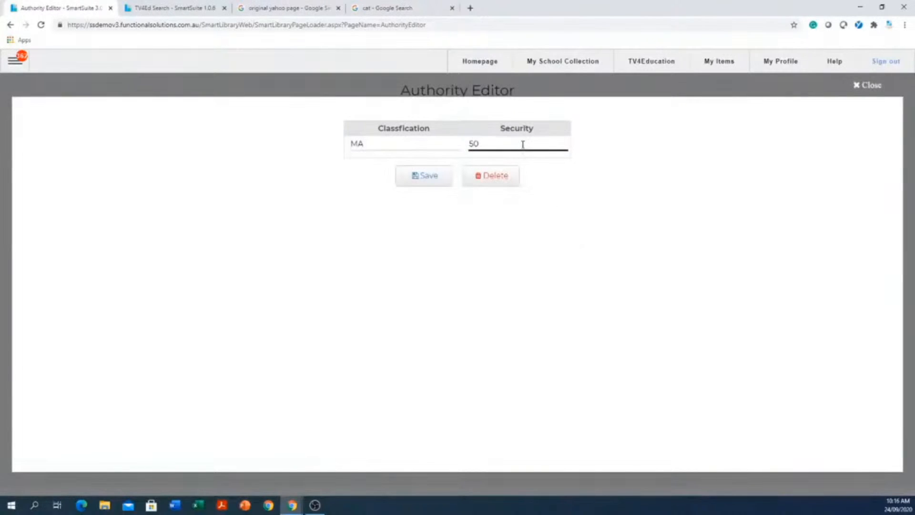
double_click(523, 144)
type("12")
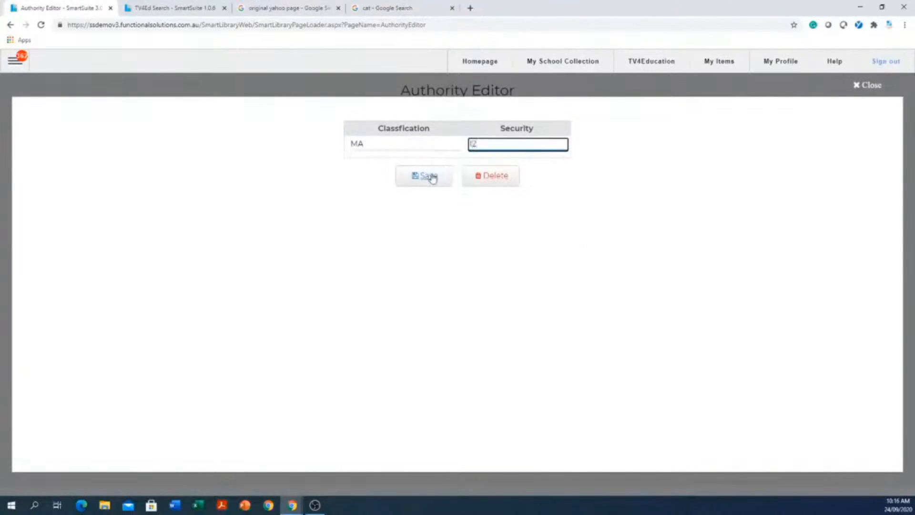
left_click(429, 179)
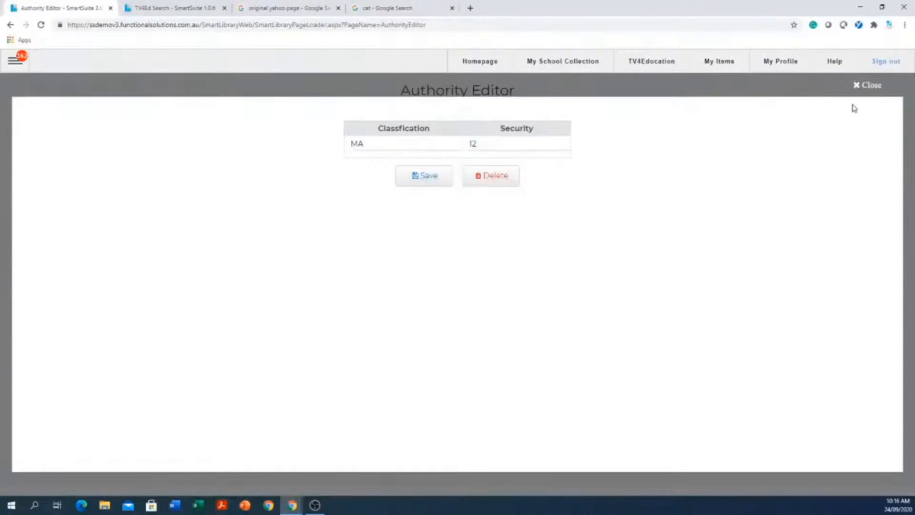
left_click(860, 85)
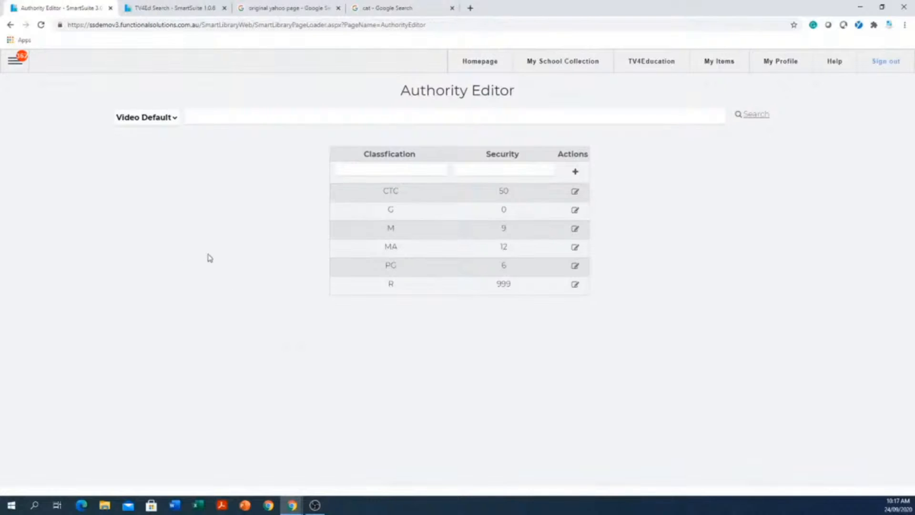
Go to the Global Catalogue page in the Catalogue section.
left_click(14, 62)
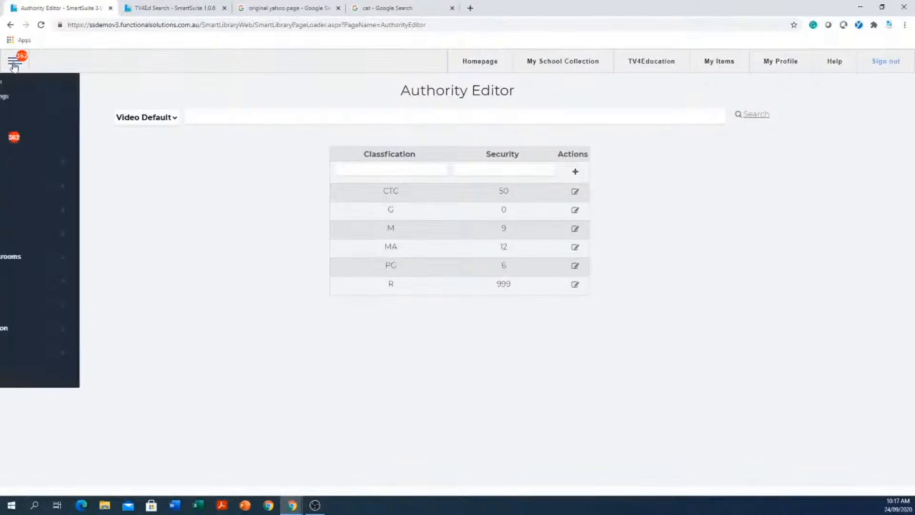
mouse_move(21, 188)
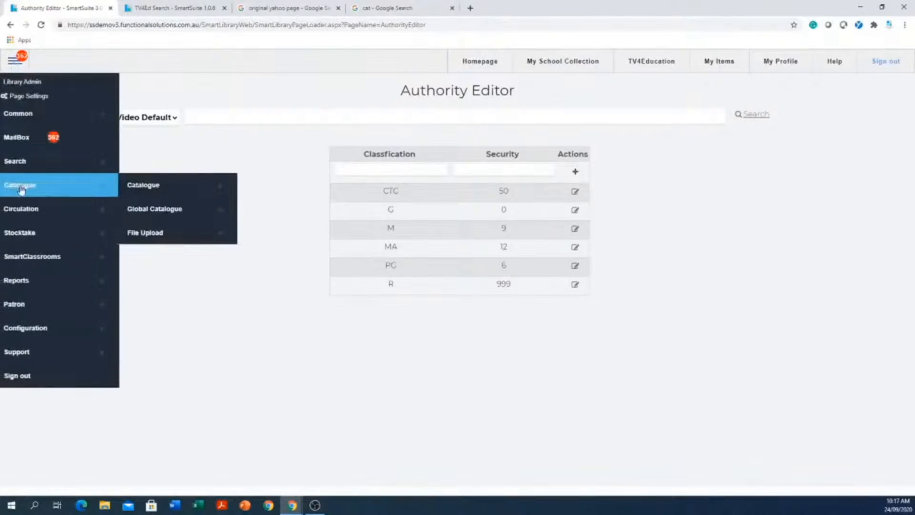
left_click(174, 215)
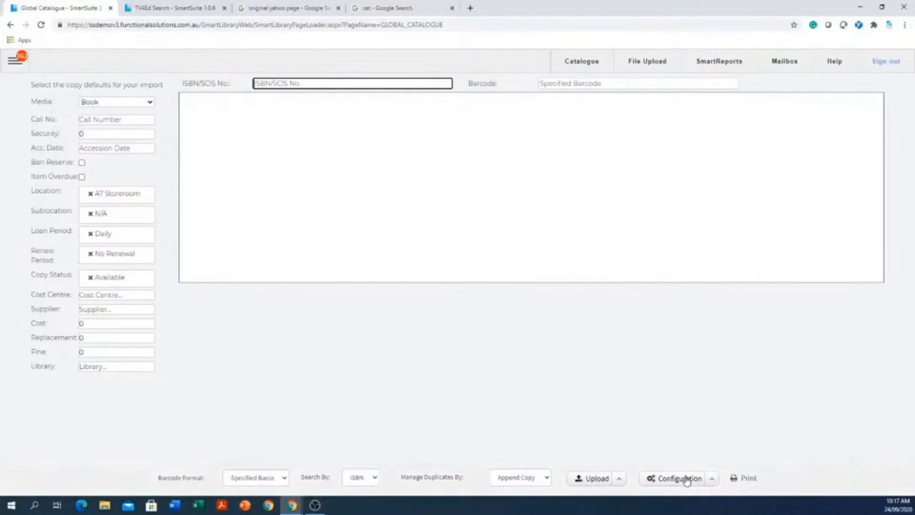
Open the Z3950 database configuration, review the SCIS entry's username and password fields, and close the configuration.
left_click(713, 480)
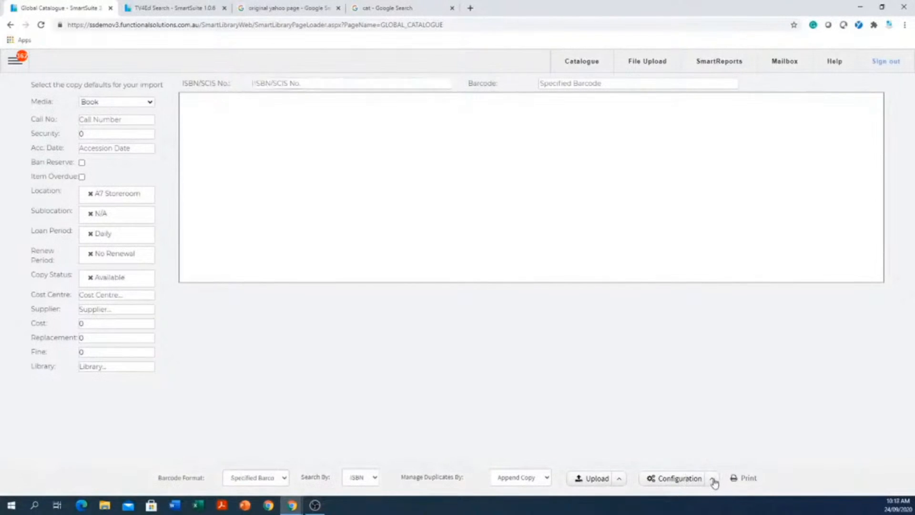
left_click(714, 481)
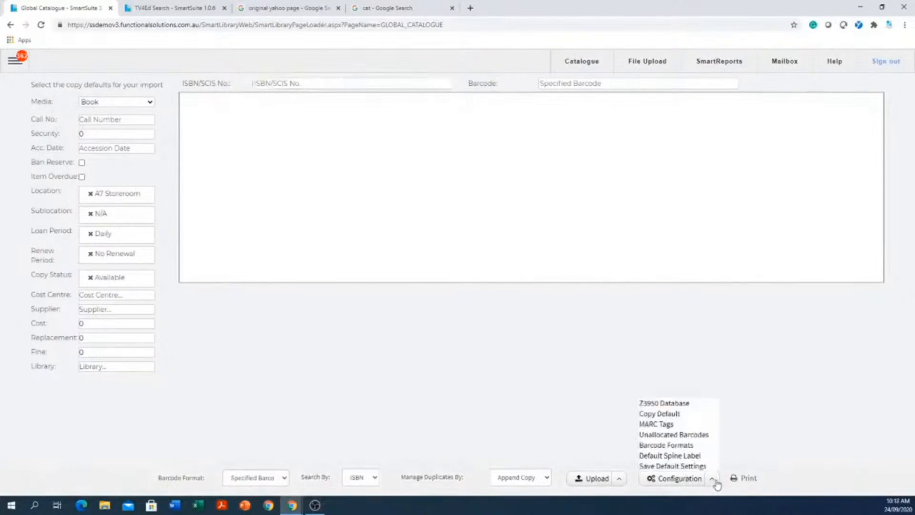
left_click(682, 404)
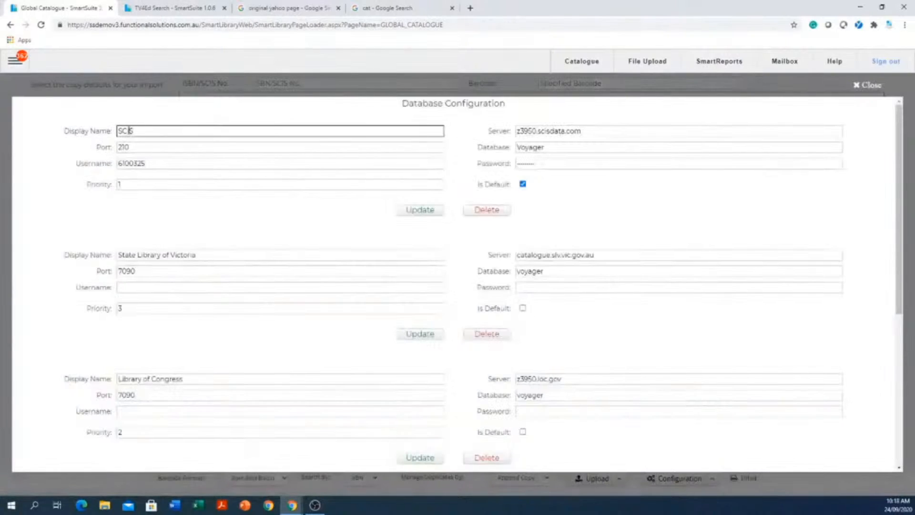
left_click_drag(167, 163, 91, 161)
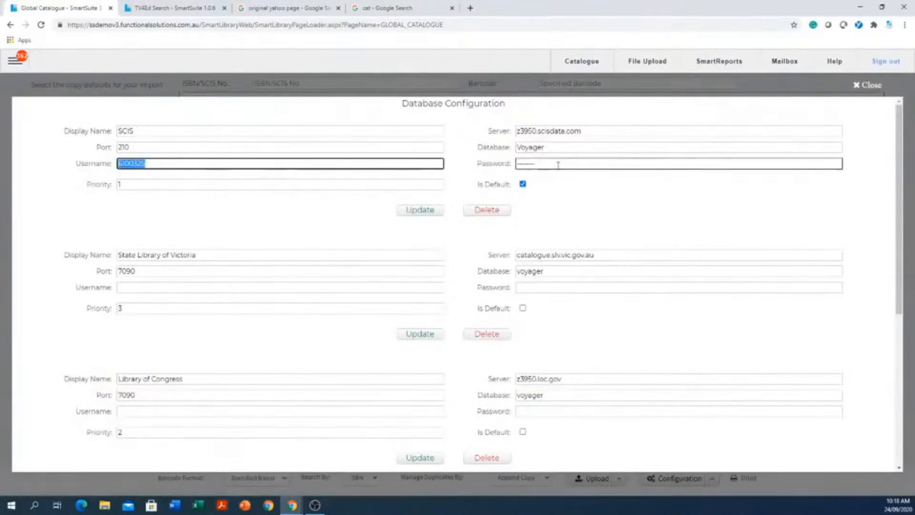
left_click_drag(559, 163, 483, 162)
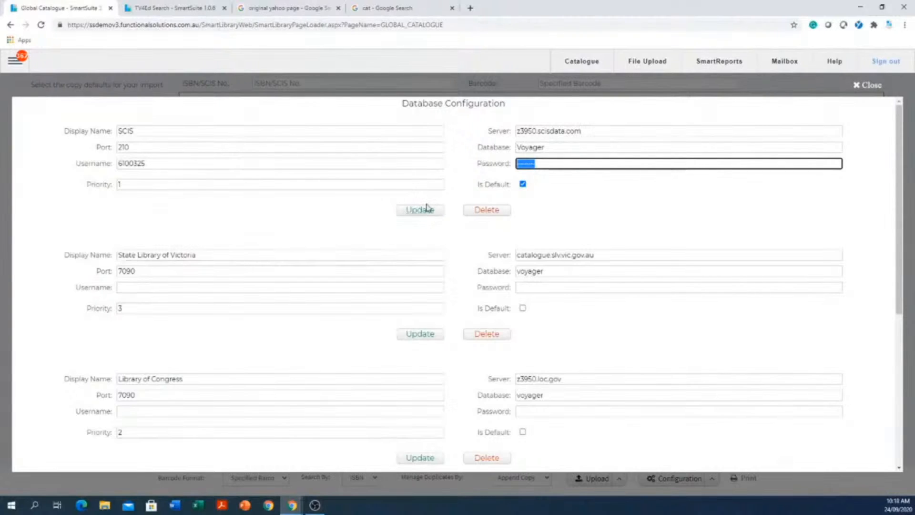
left_click(865, 89)
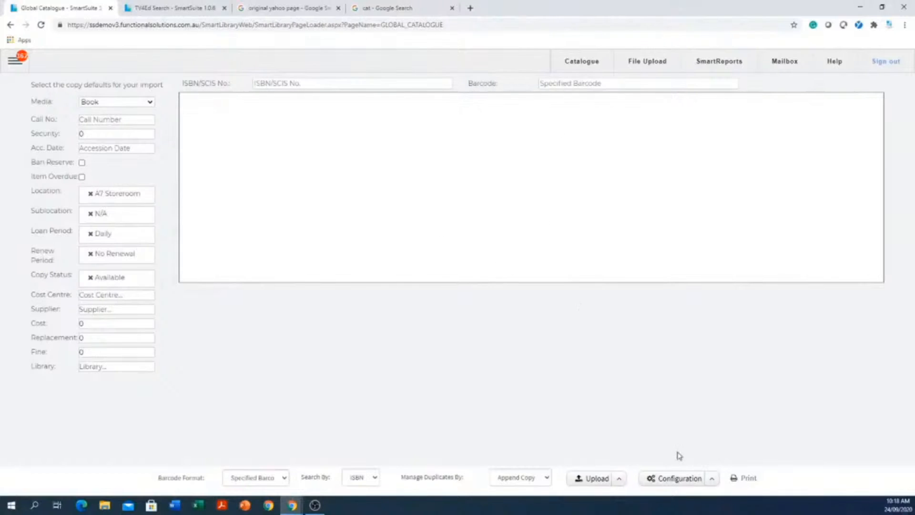
Set the default spine label report to Raeco 12603 and save it.
left_click(713, 479)
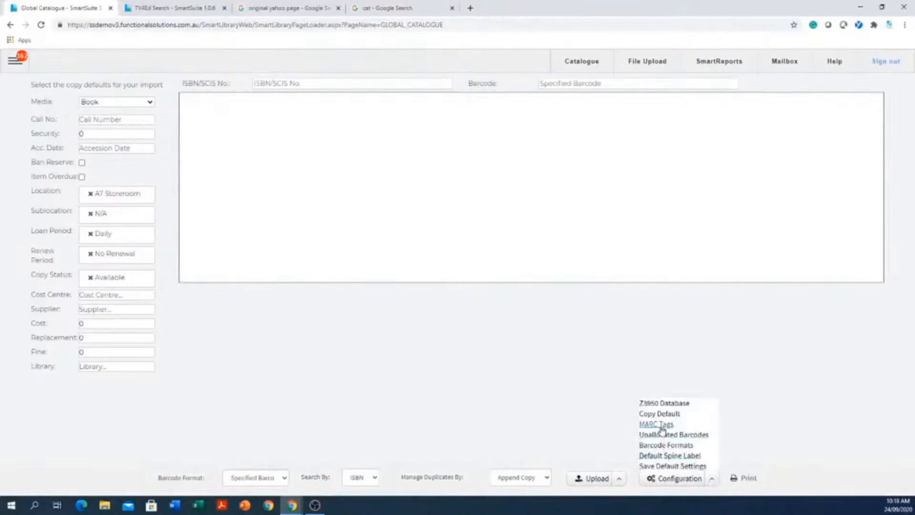
left_click(677, 457)
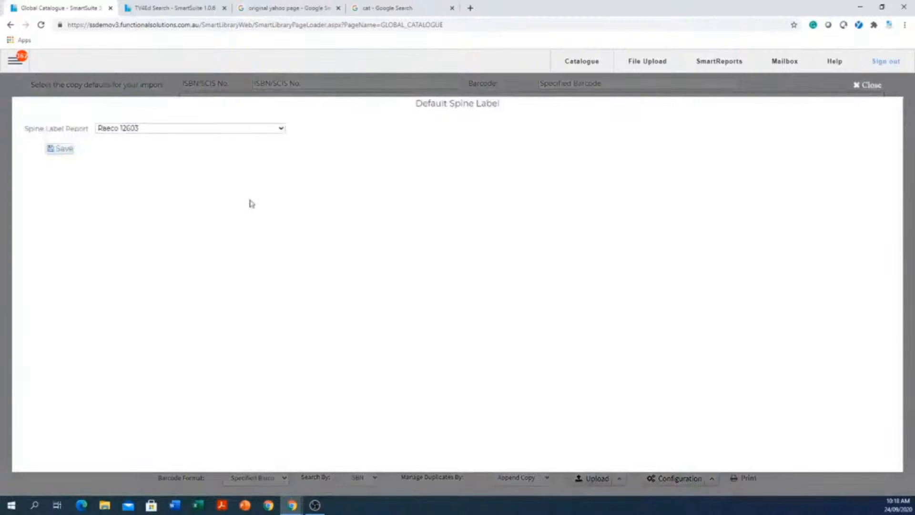
left_click(146, 129)
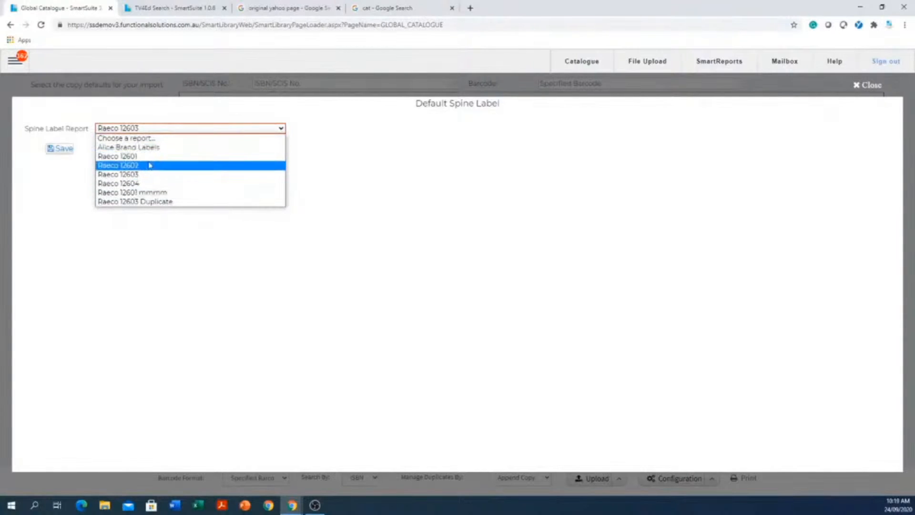
left_click(130, 174)
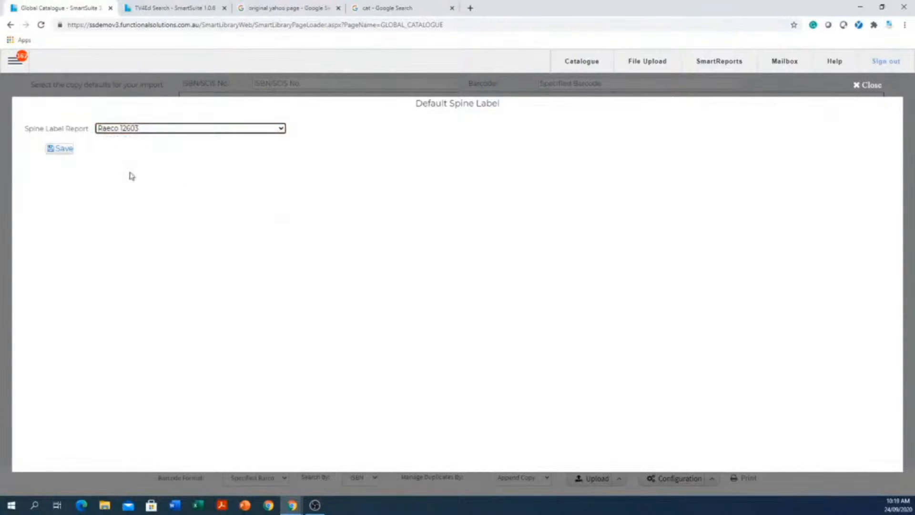
left_click(68, 151)
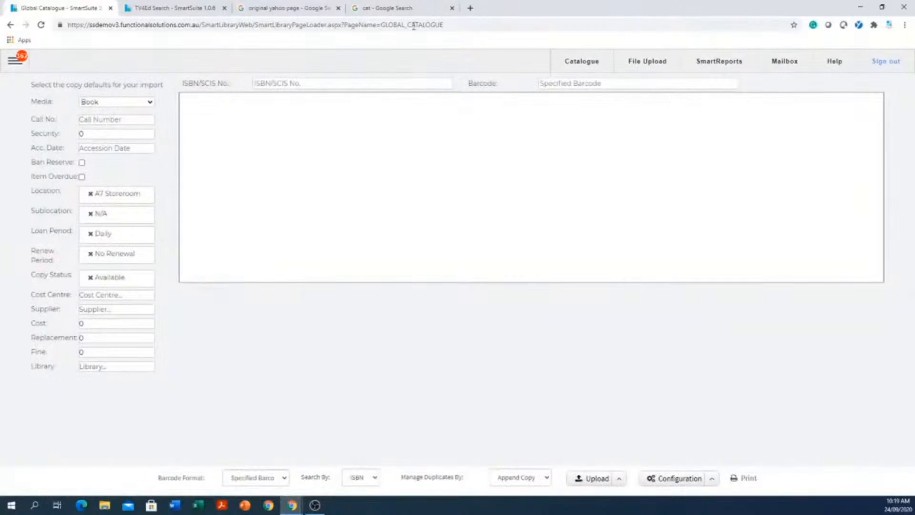
left_click(392, 84)
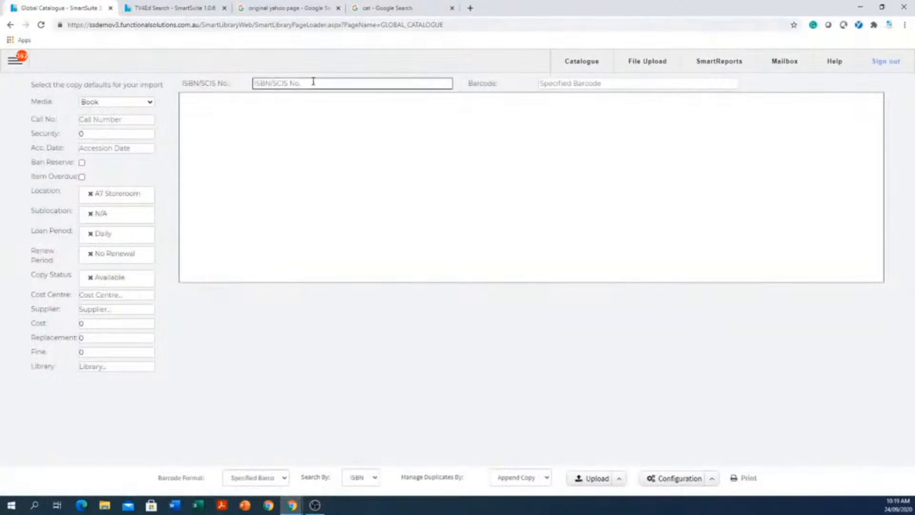
left_click(299, 96)
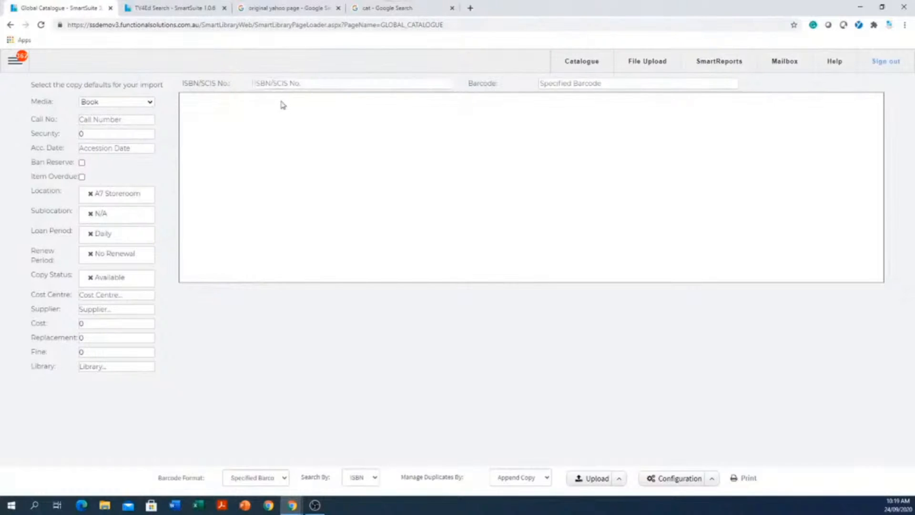
left_click(276, 84)
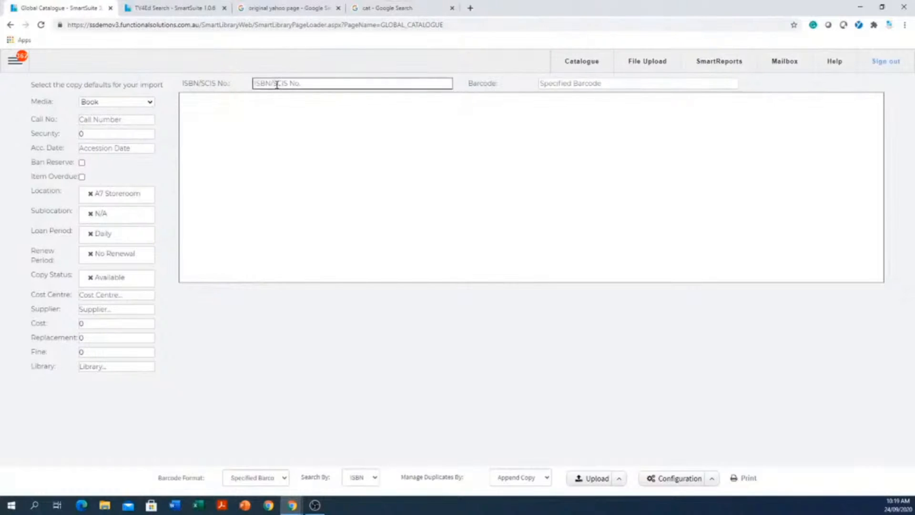
left_click(591, 87)
left_click(367, 88)
left_click(591, 88)
left_click(392, 95)
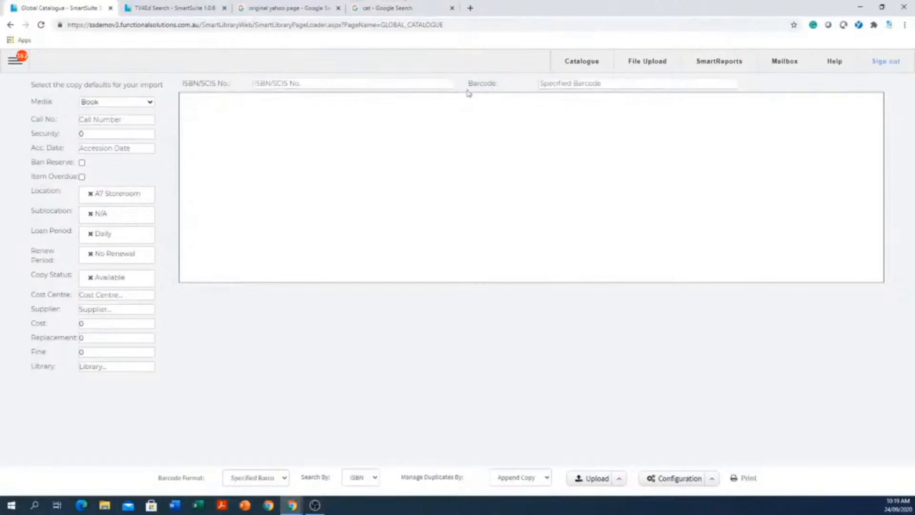
left_click(574, 83)
left_click(409, 85)
left_click_drag(592, 72, 504, 83)
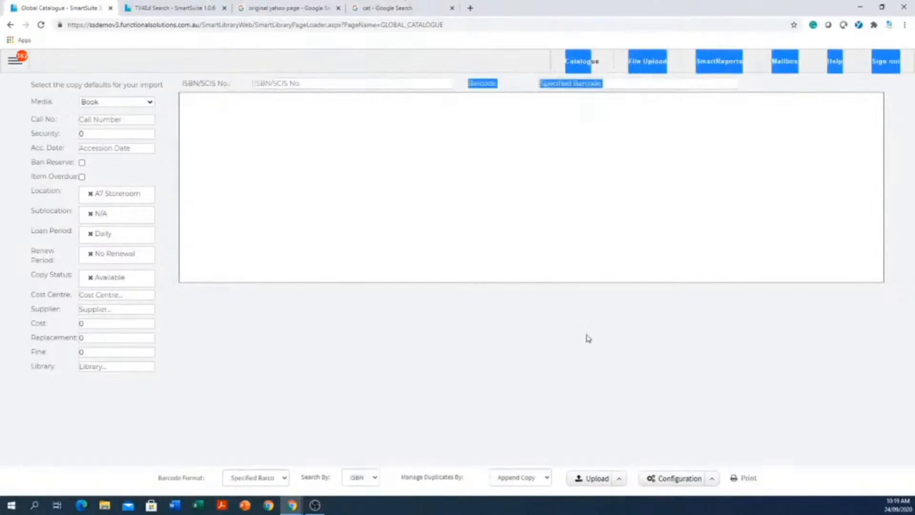
left_click(549, 361)
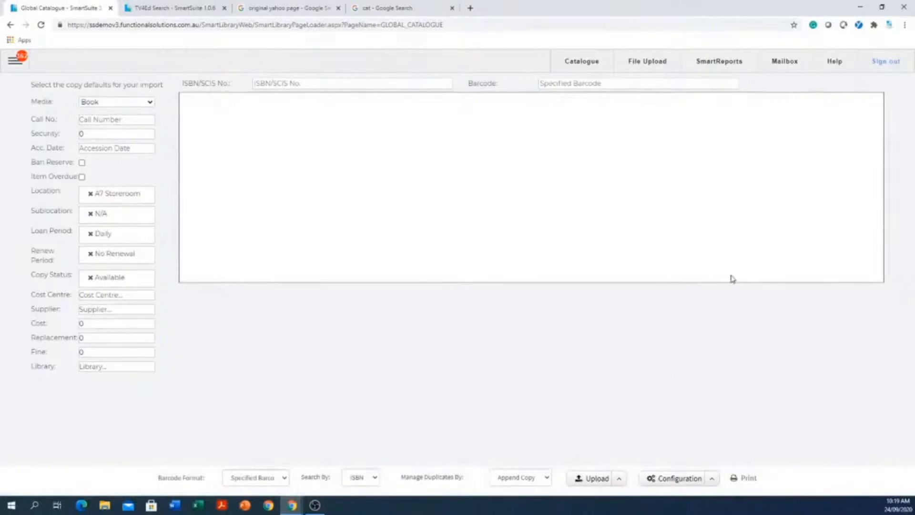
Go to the School's Collection search page in the Search section.
left_click(19, 65)
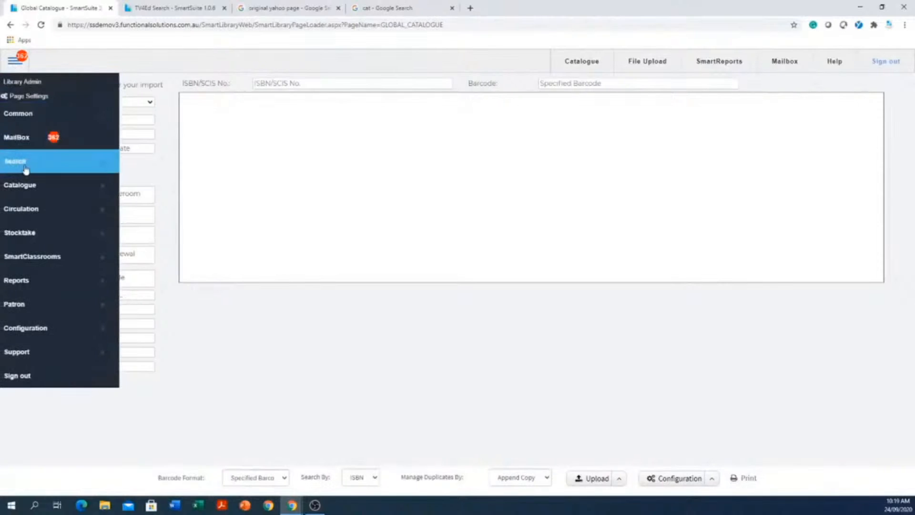
mouse_move(24, 170)
left_click(146, 165)
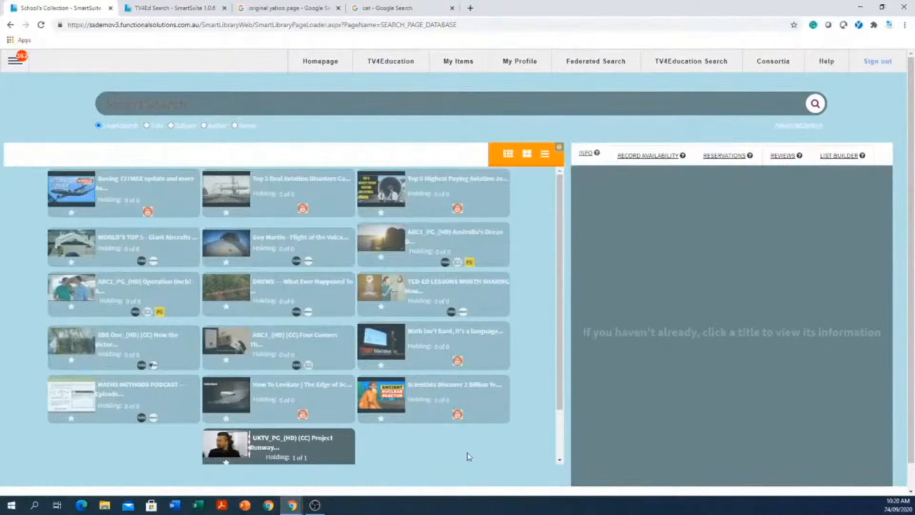
Go to the Patron Management page in the Patron section.
left_click(15, 63)
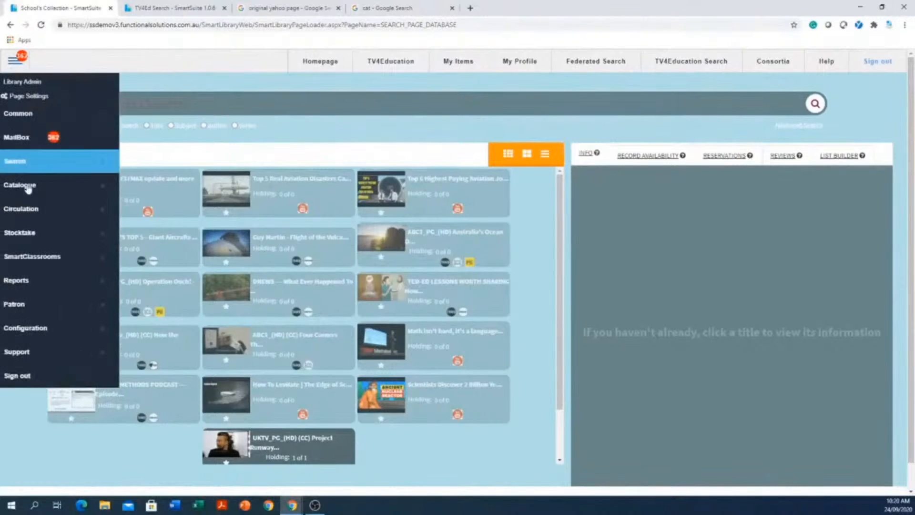
left_click(34, 309)
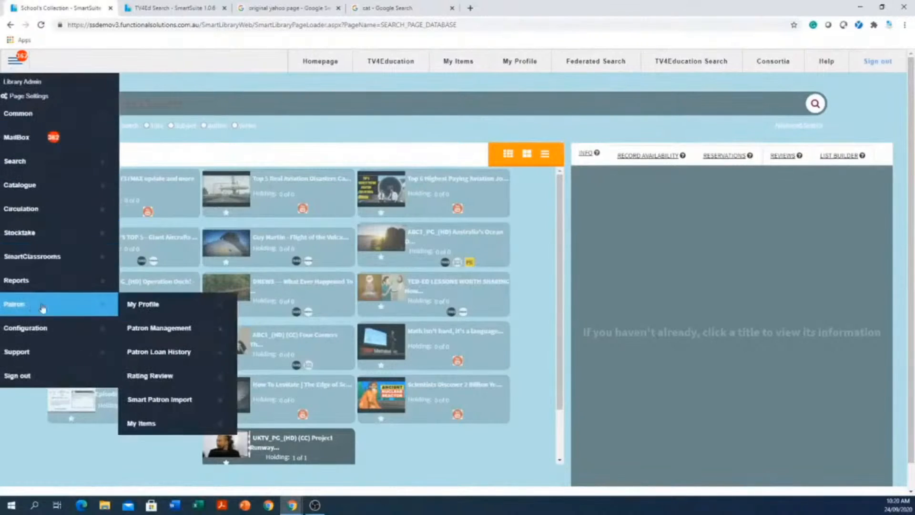
left_click(187, 336)
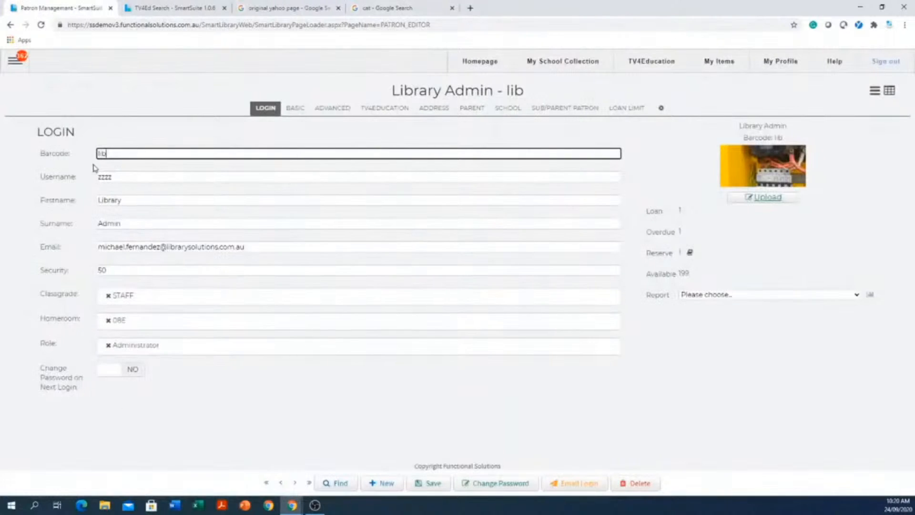
Search all patron fields for a surname and open the record of the class 12 student in homeroom 07S.
left_click(340, 484)
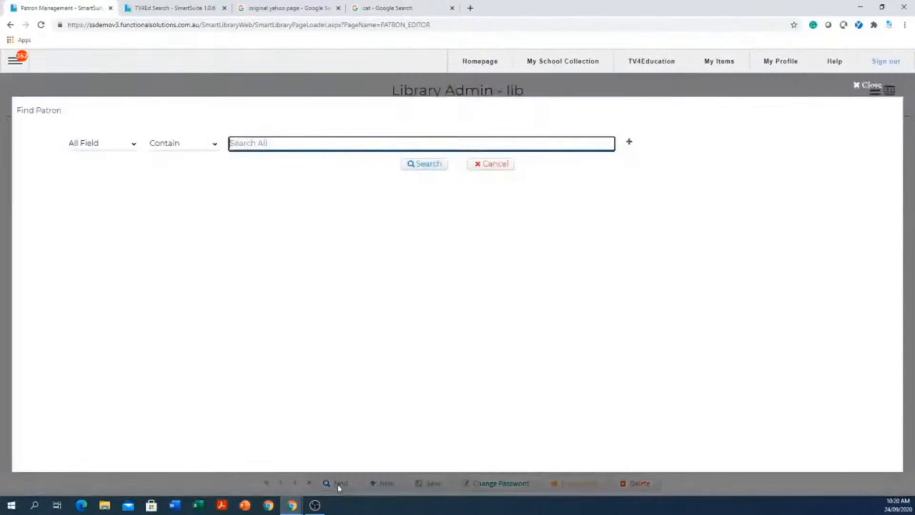
type("smith")
key("Return")
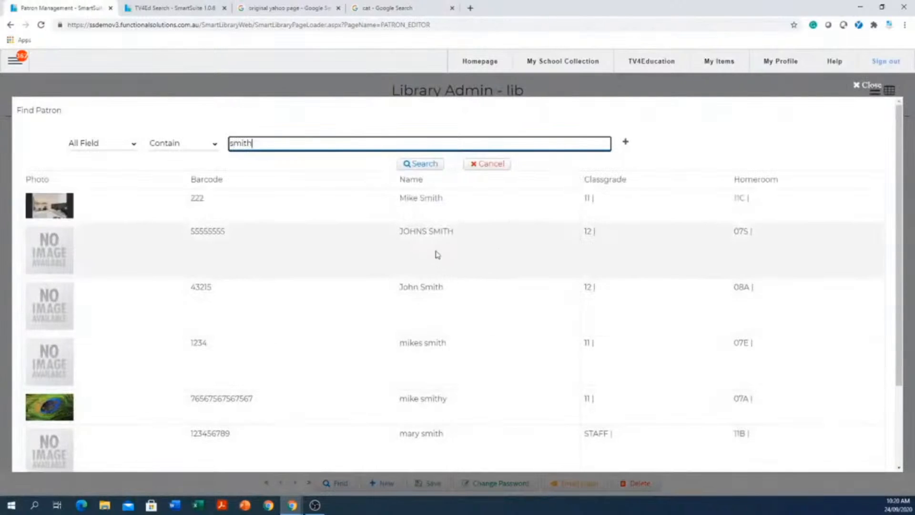
left_click(445, 234)
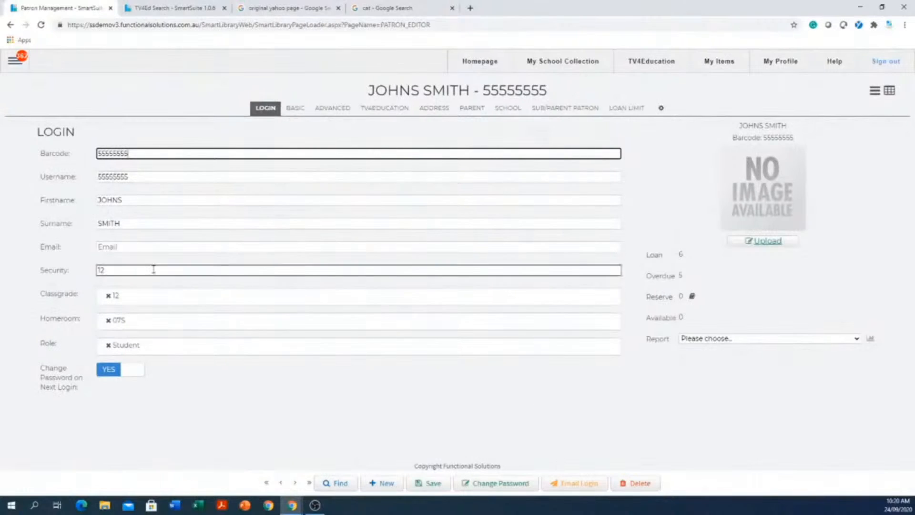
Start deleting the open student's patron record and cancel the deletion.
left_click(633, 484)
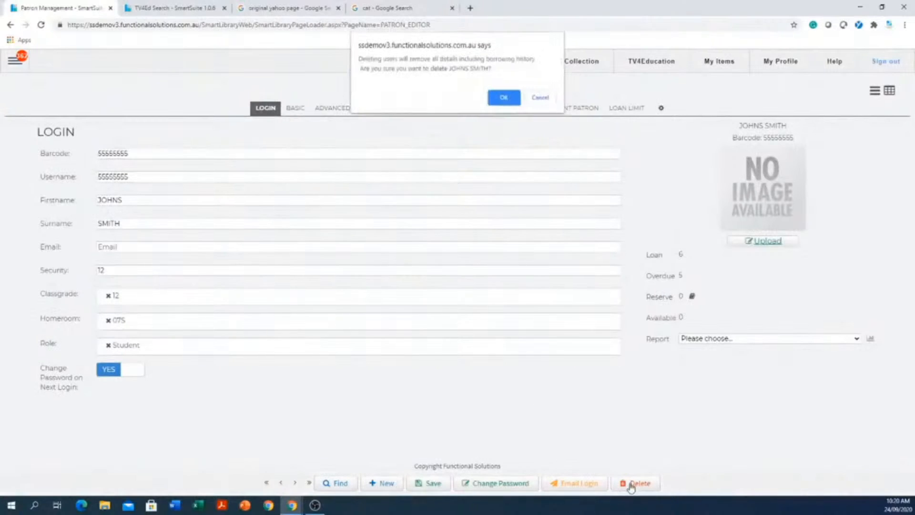
left_click(540, 98)
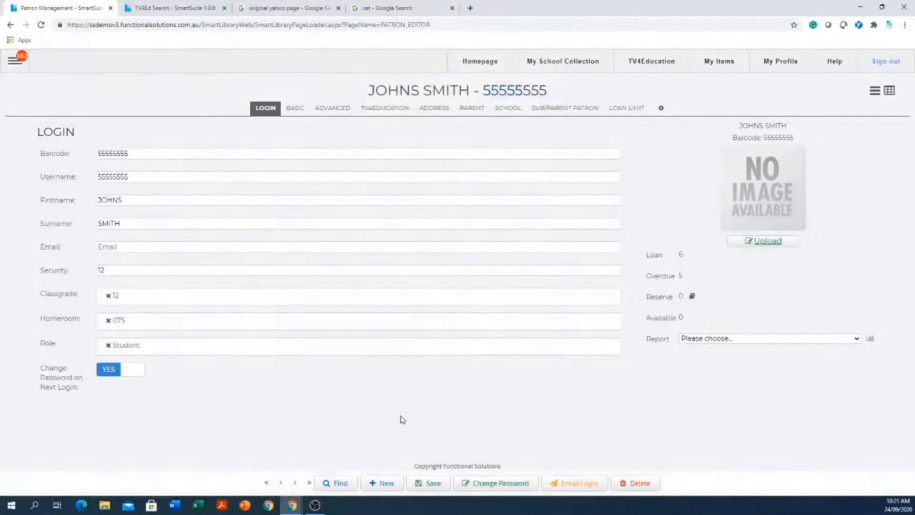
Browse forward through the patron records to the staff member with the Librarian and Teacher roles.
left_click(295, 483)
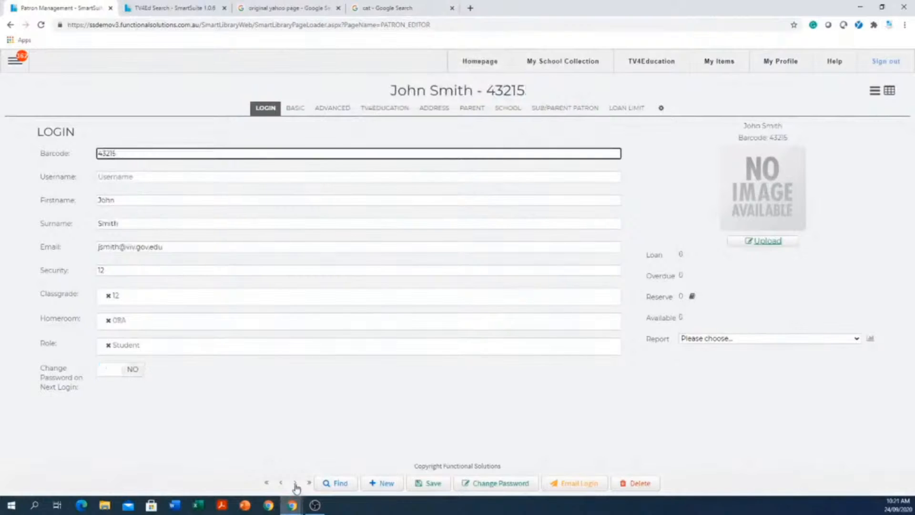
left_click(295, 482)
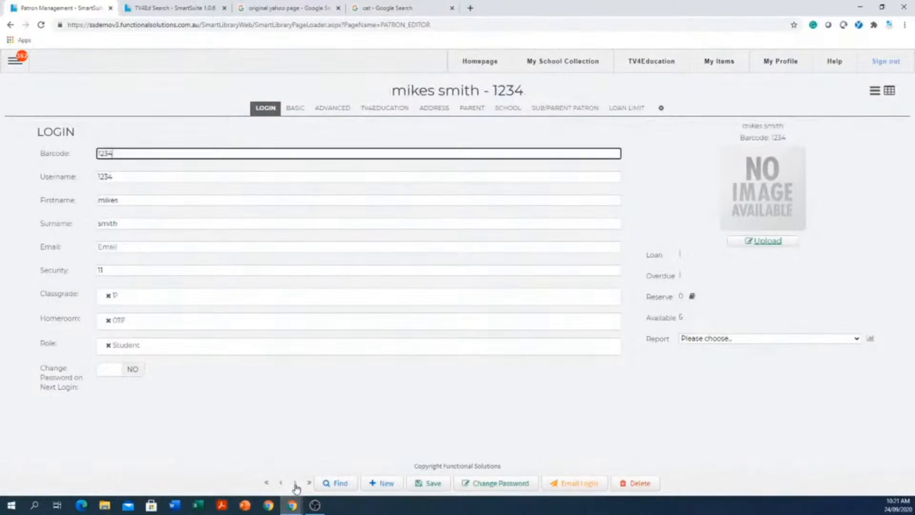
left_click(295, 482)
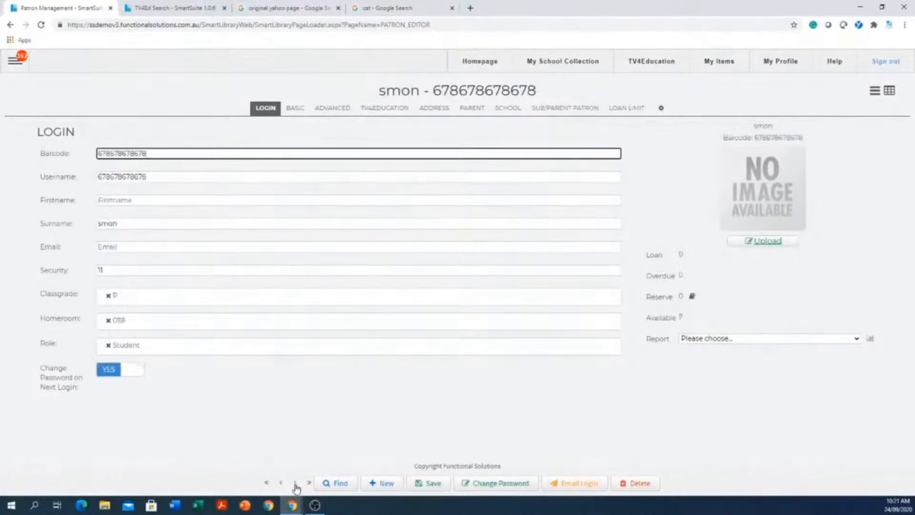
left_click(295, 482)
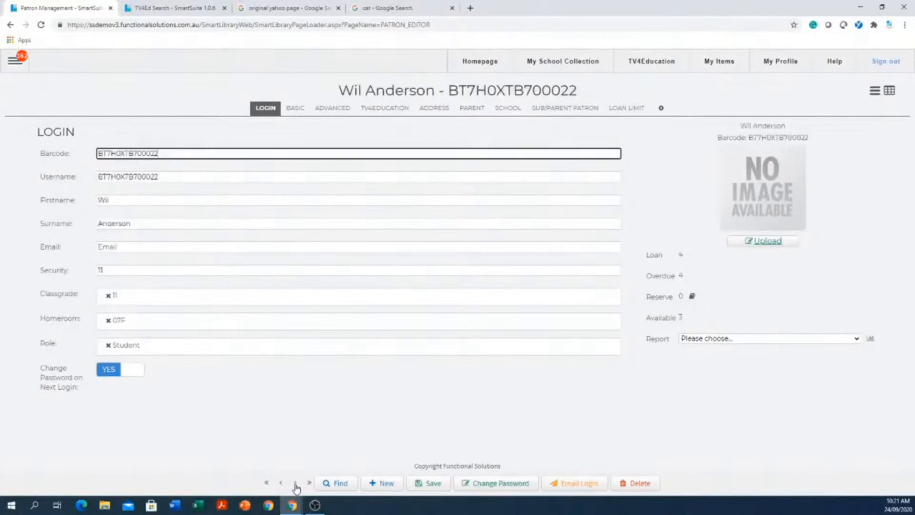
left_click(295, 482)
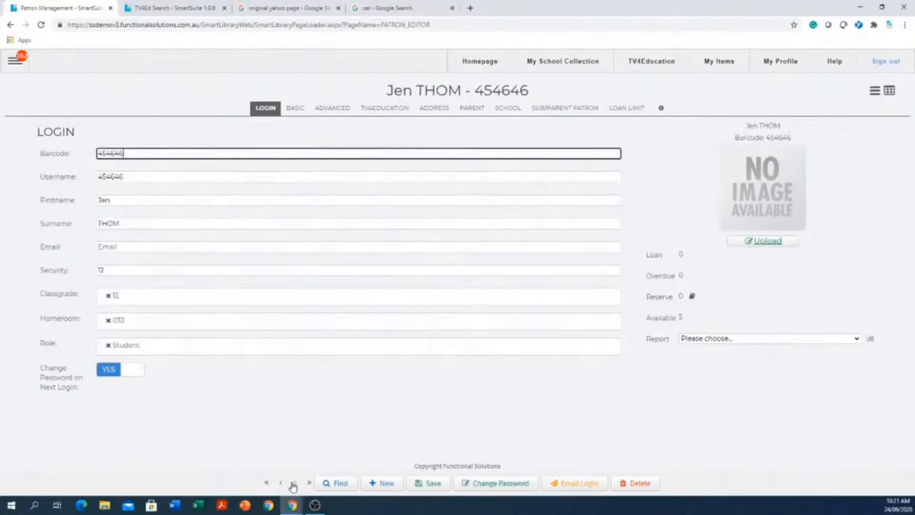
left_click(295, 483)
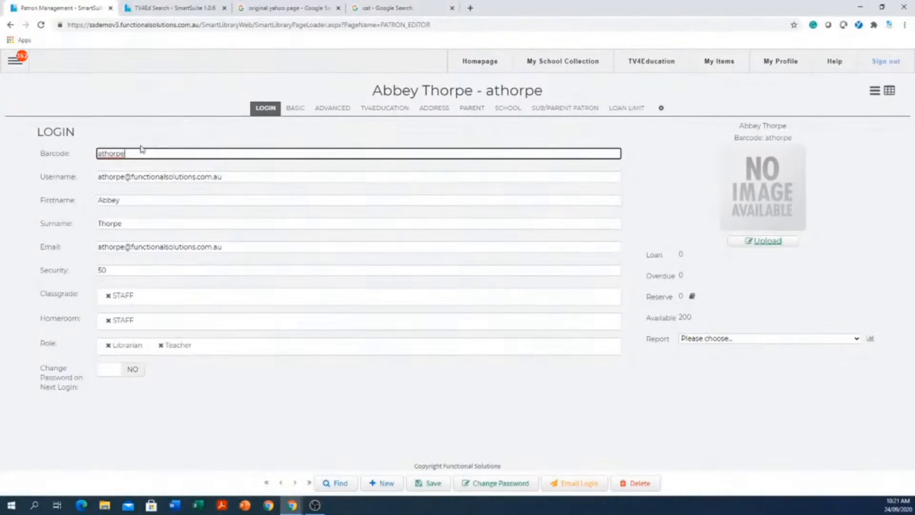
Try to replace the staff patron's barcode with a nine-digit number.
left_click_drag(140, 153, 64, 152)
type("23456789")
left_click(126, 200)
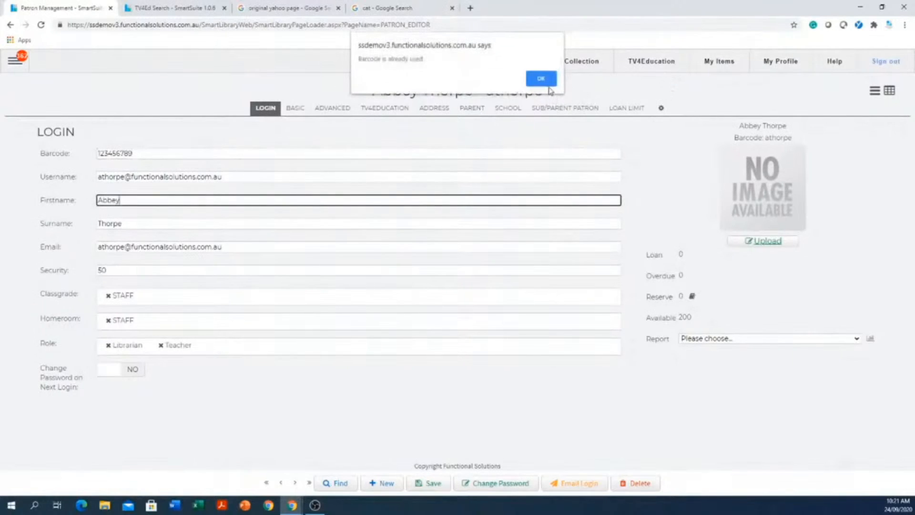
left_click(543, 79)
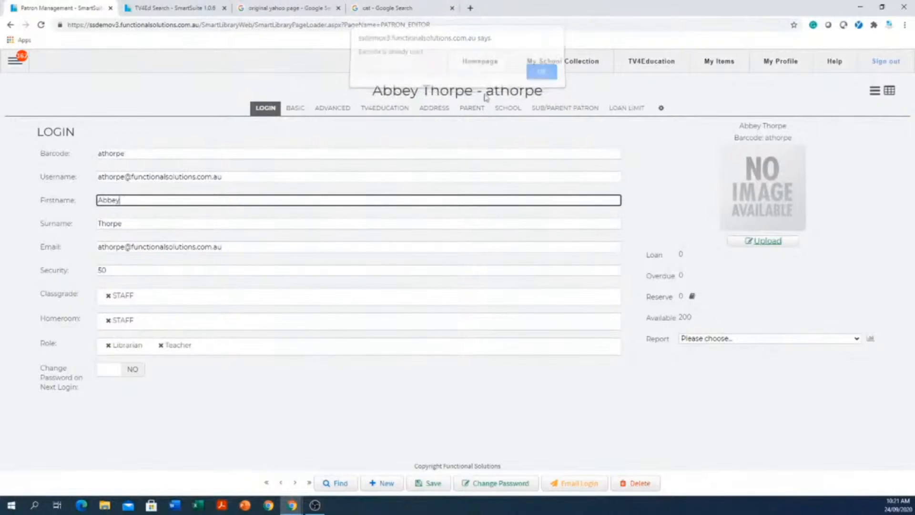
Replace the patron's text barcode with a five-digit number.
left_click(374, 150)
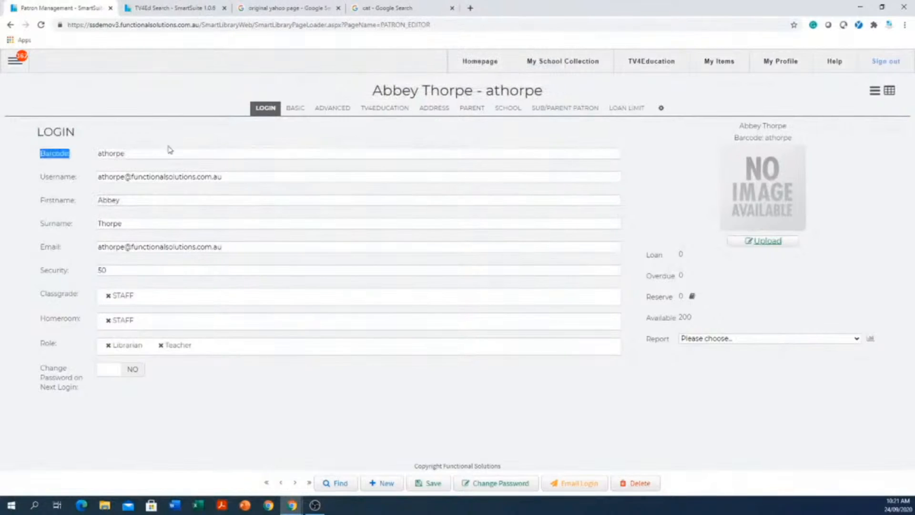
left_click_drag(149, 149, 29, 134)
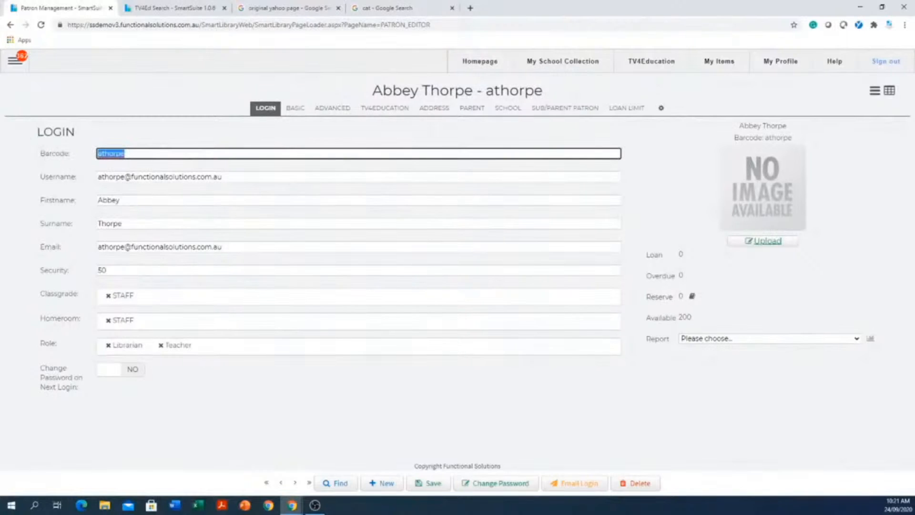
key("BackSpace")
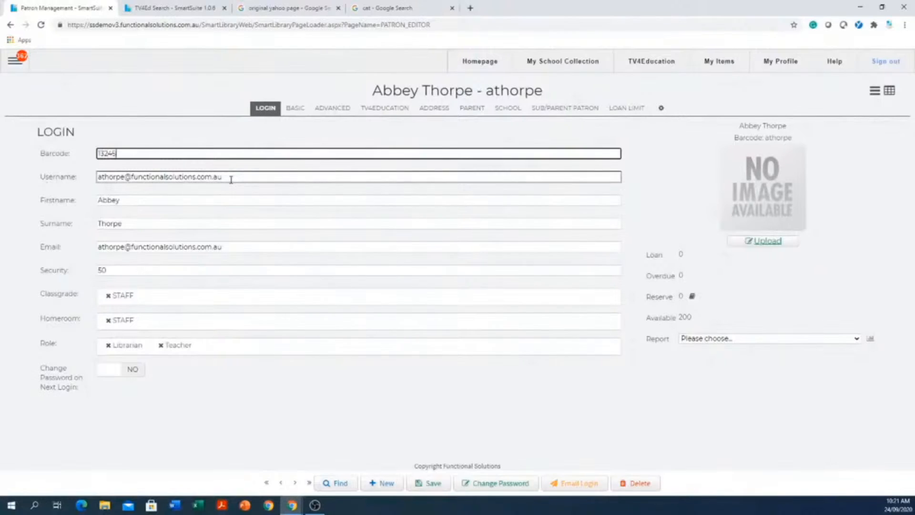
left_click(125, 201)
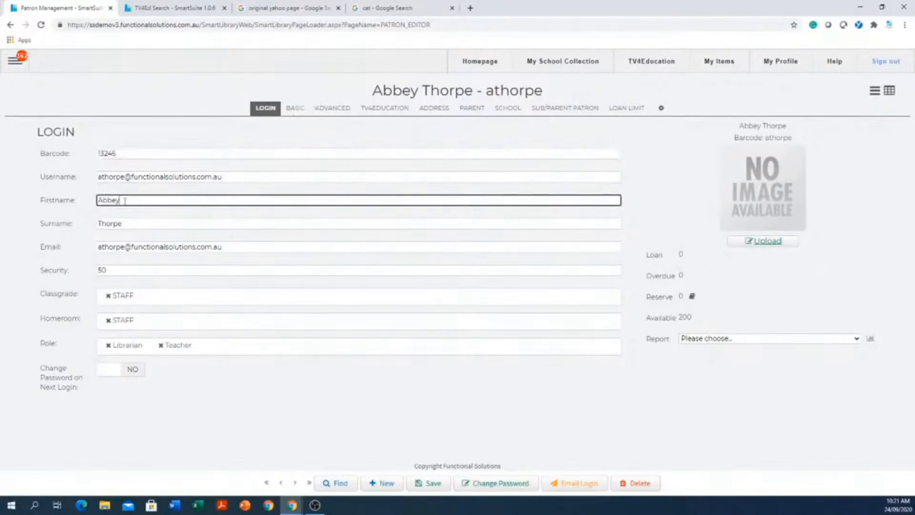
left_click(108, 222)
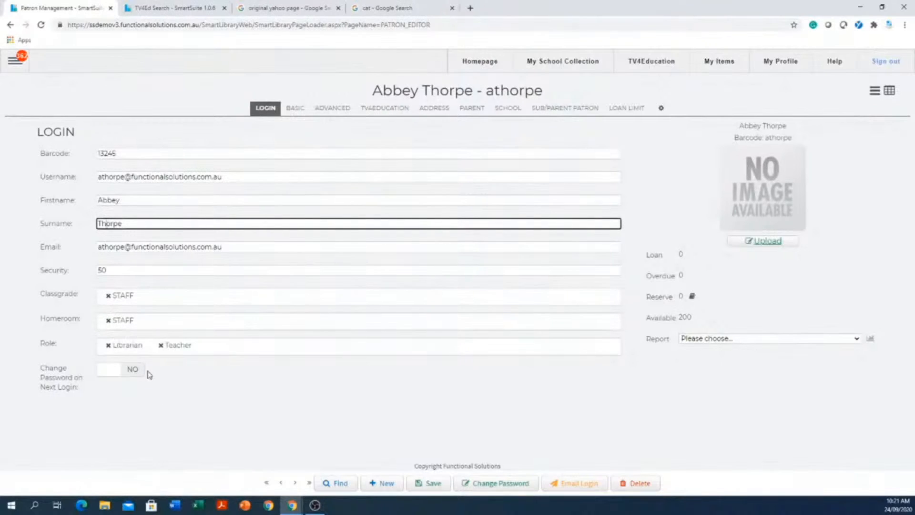
Remove the Teacher and Librarian roles from the patron and assign the Student role.
left_click(161, 345)
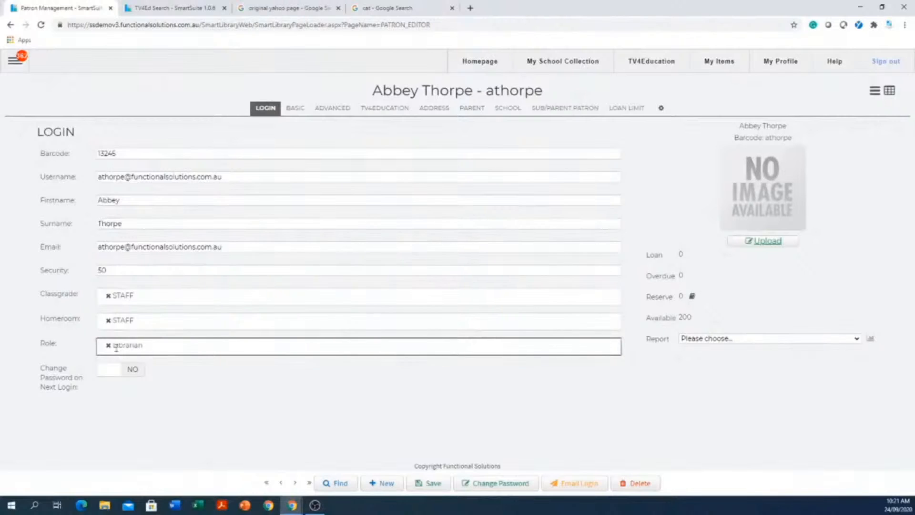
left_click(108, 345)
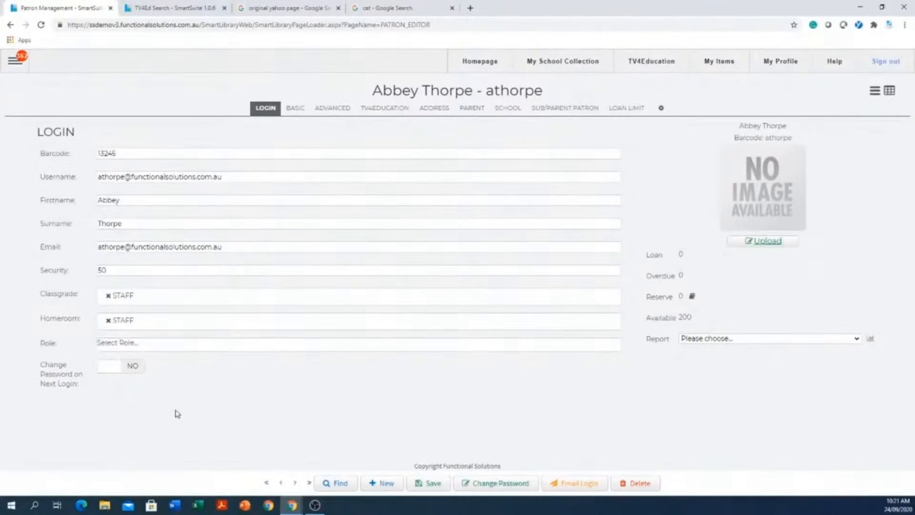
left_click(165, 343)
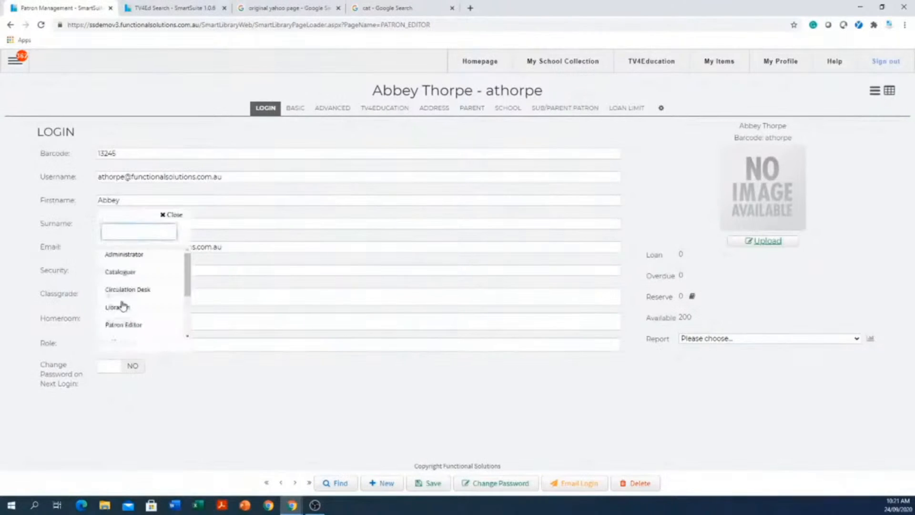
scroll(153, 290, "down", 2)
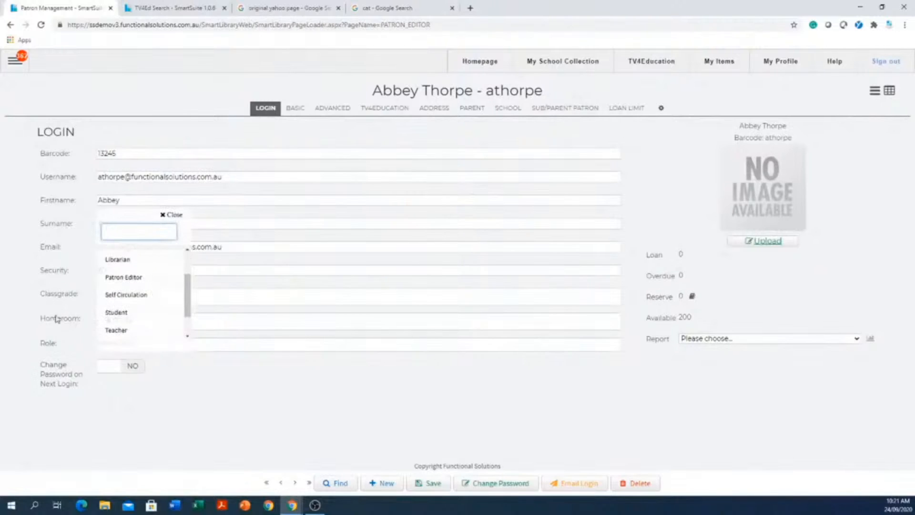
left_click(135, 313)
left_click(219, 415)
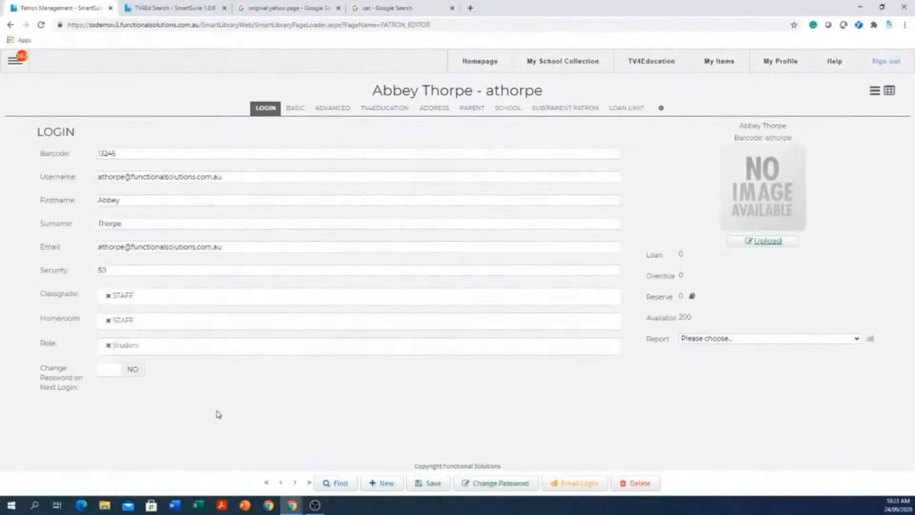
Change the patron's classgrade to 08 and homeroom to 08E, and save the record.
left_click(108, 295)
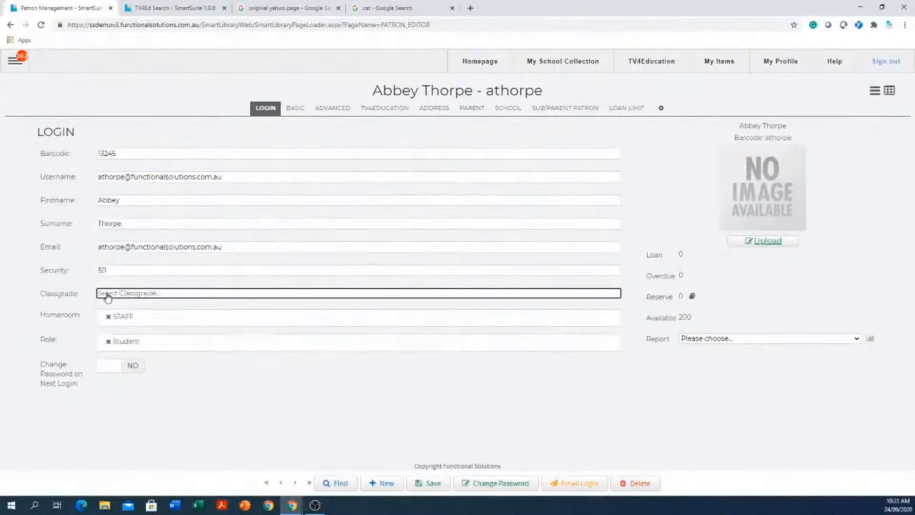
left_click(146, 302)
left_click(116, 357)
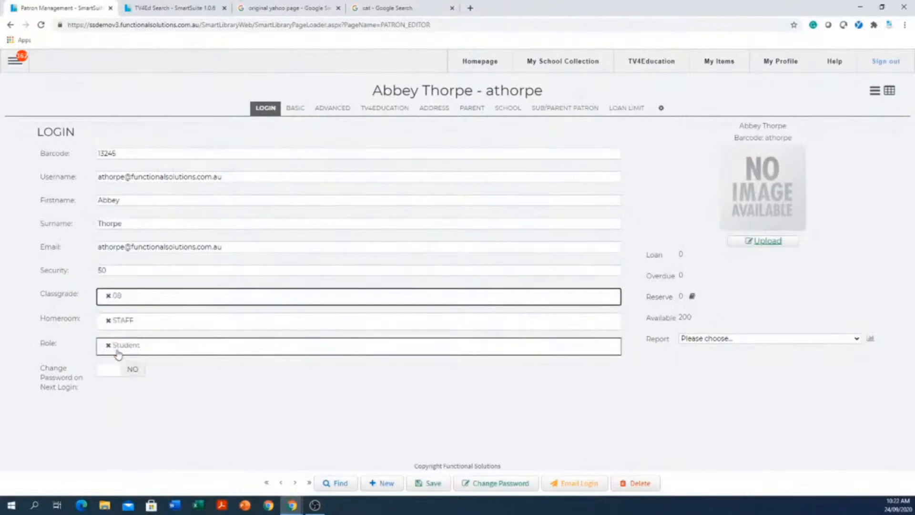
left_click(184, 328)
scroll(142, 385, "down", 3)
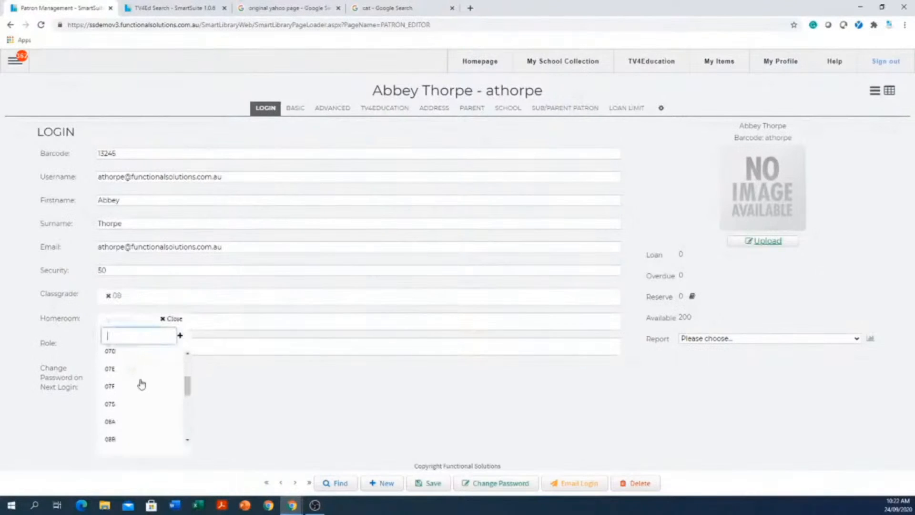
scroll(142, 384, "down", 2)
left_click(125, 403)
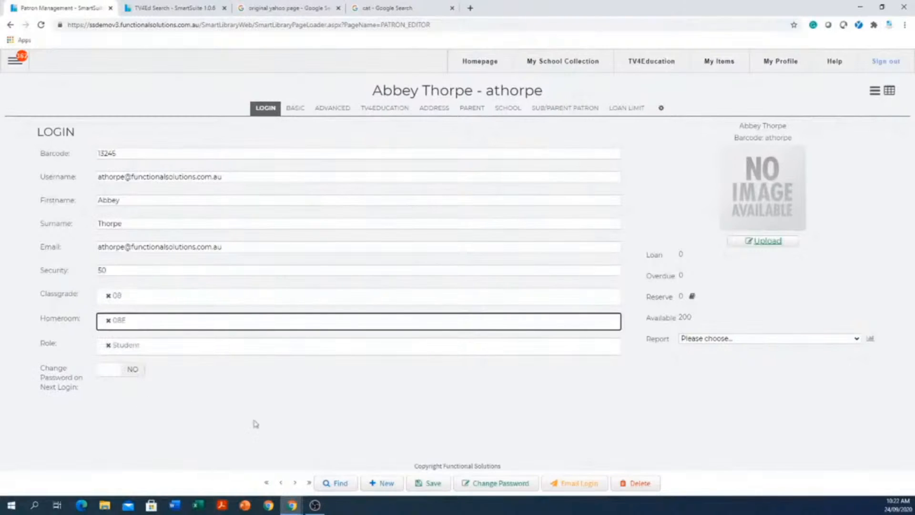
left_click(429, 484)
Replace the email address in the patron's username with the patron's first name.
left_click_drag(262, 171, 29, 145)
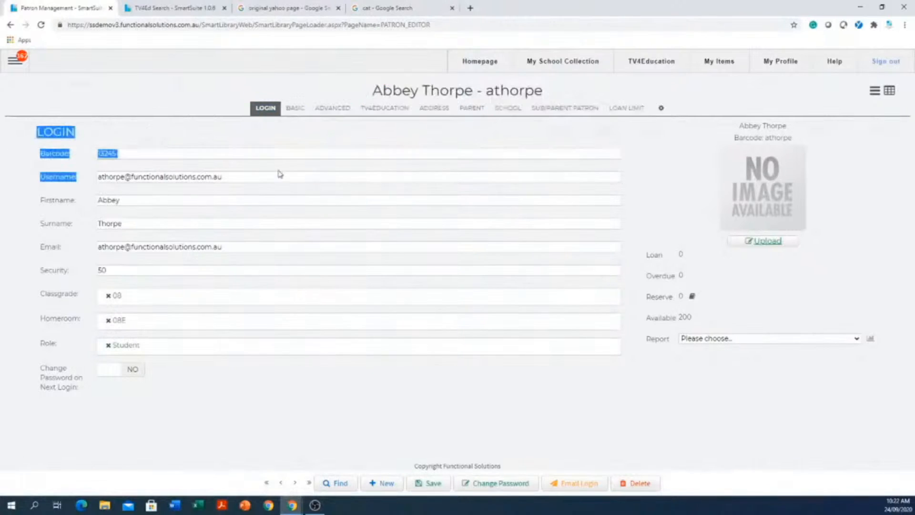
left_click(272, 178)
left_click_drag(273, 178, 48, 169)
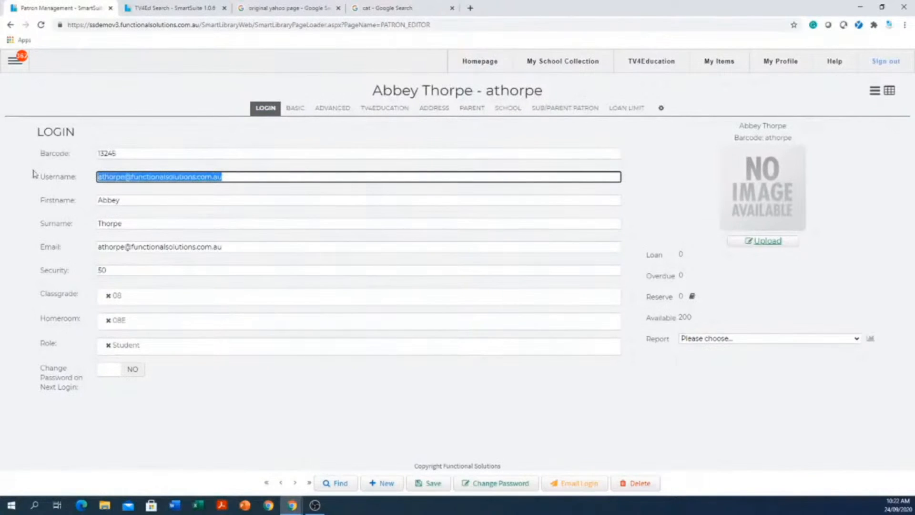
key("BackSpace")
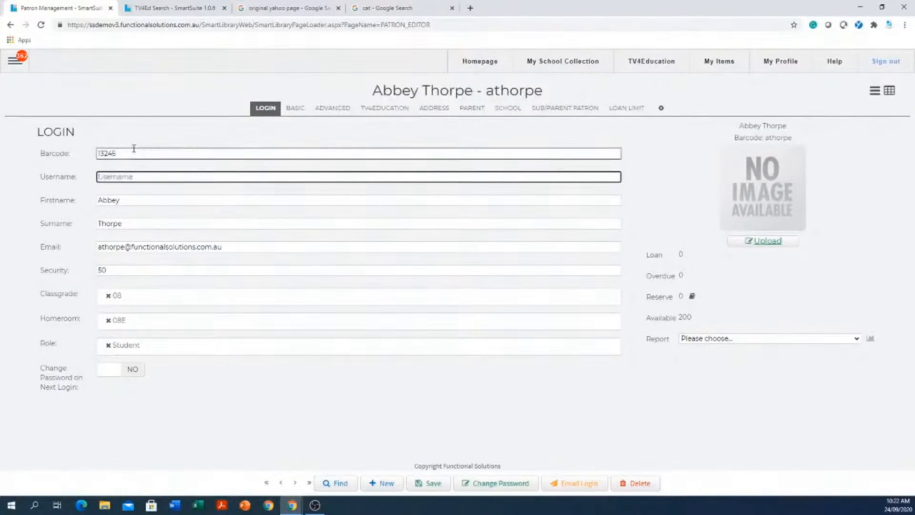
left_click_drag(125, 201, 67, 195)
key("ctrl+c")
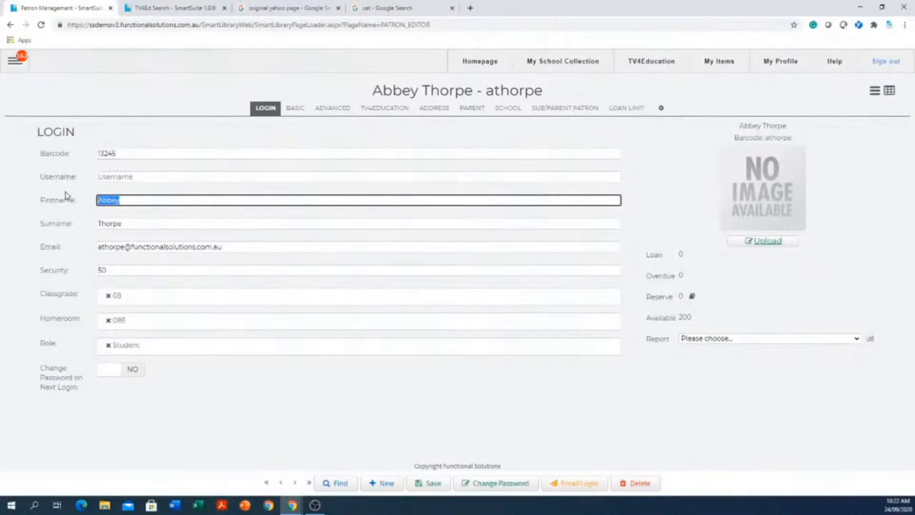
left_click(141, 178)
key("ctrl+v")
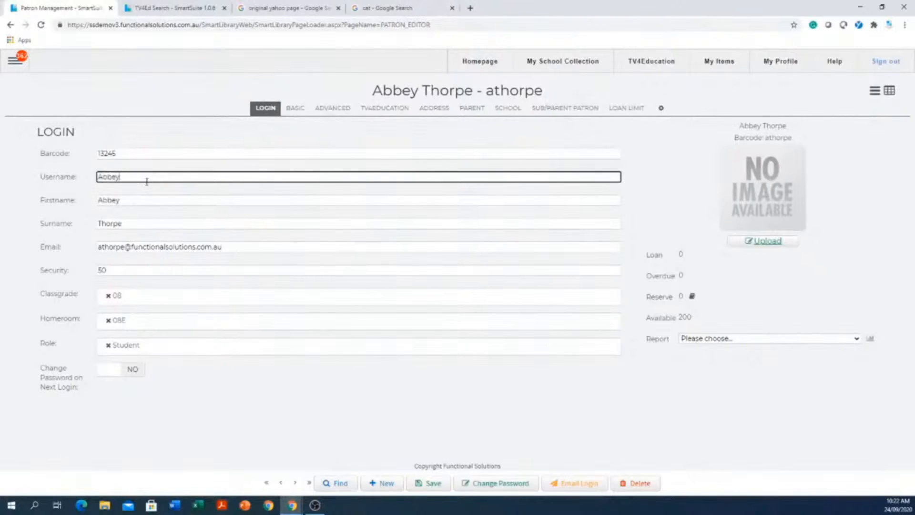
Append a period and the patron's surname to the username, and save the record.
left_click(143, 223)
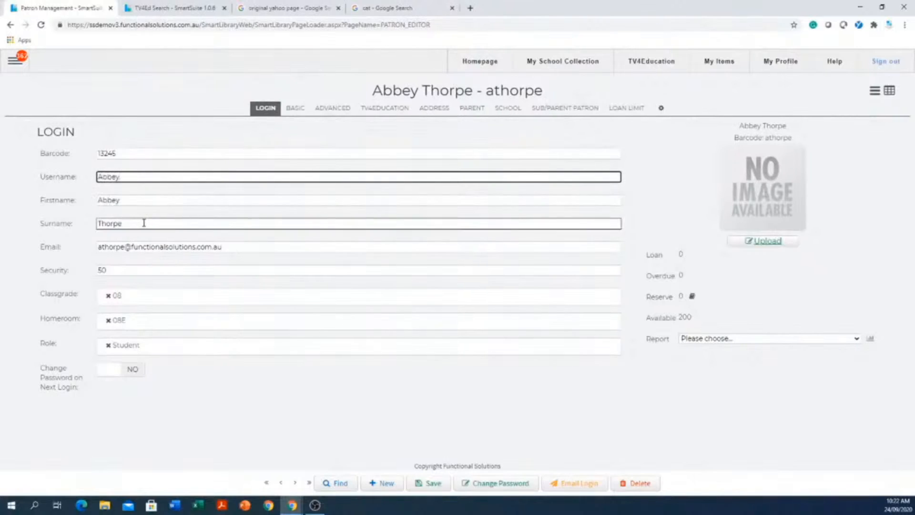
left_click_drag(120, 222, 77, 217)
key("ctrl+c")
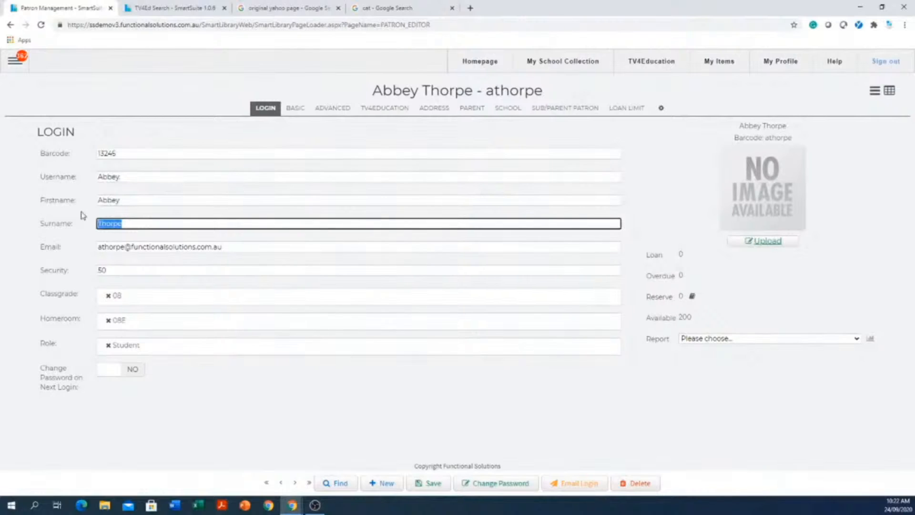
left_click(167, 177)
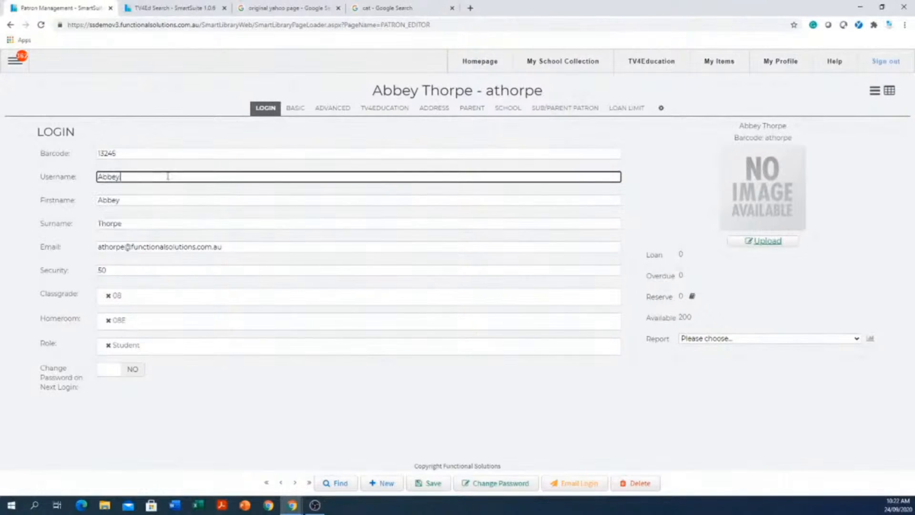
type(".")
key("ctrl+v")
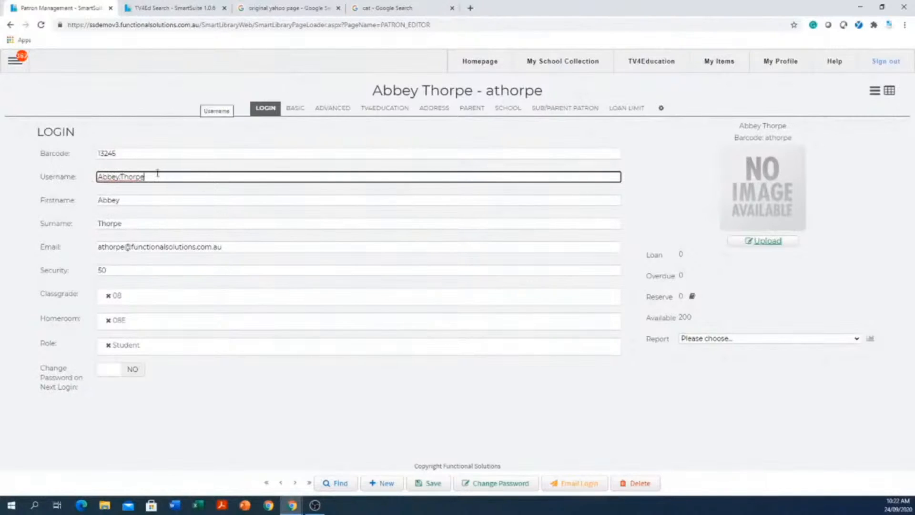
left_click(439, 487)
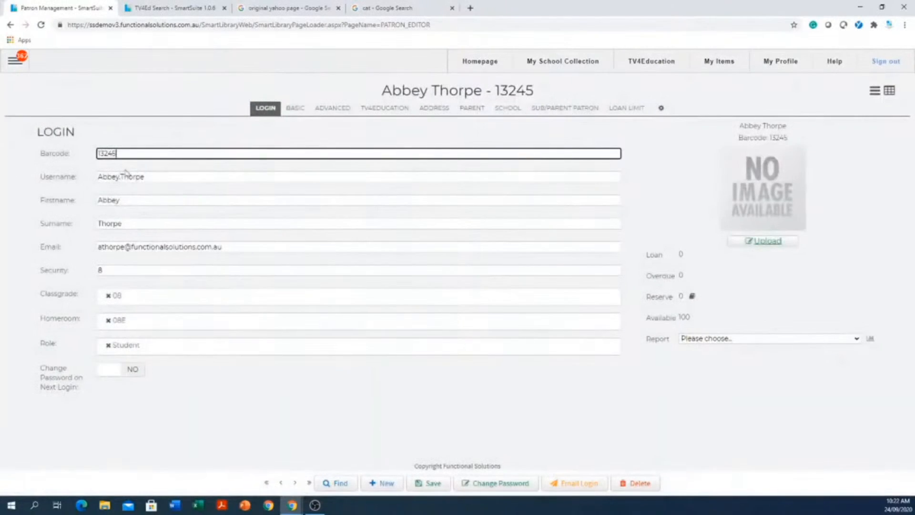
left_click_drag(131, 146, 79, 139)
left_click_drag(196, 177, 58, 187)
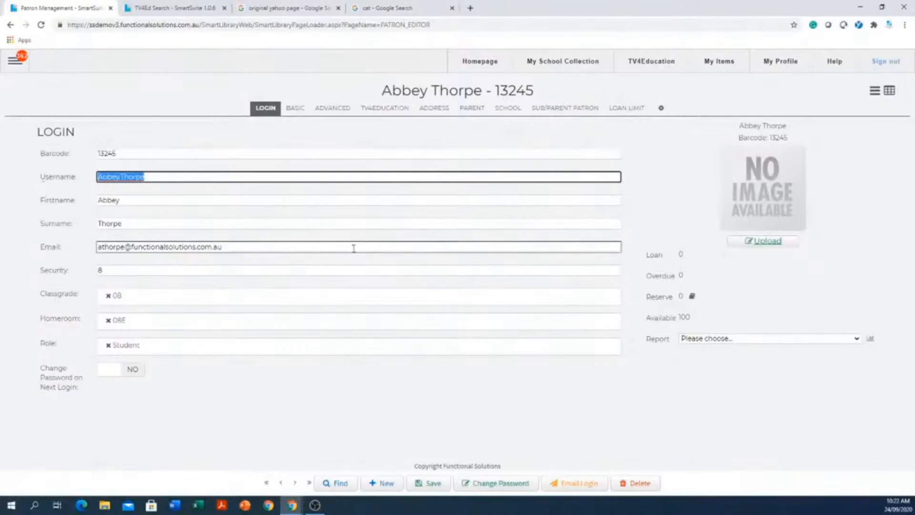
left_click(332, 248)
left_click_drag(332, 248, 94, 238)
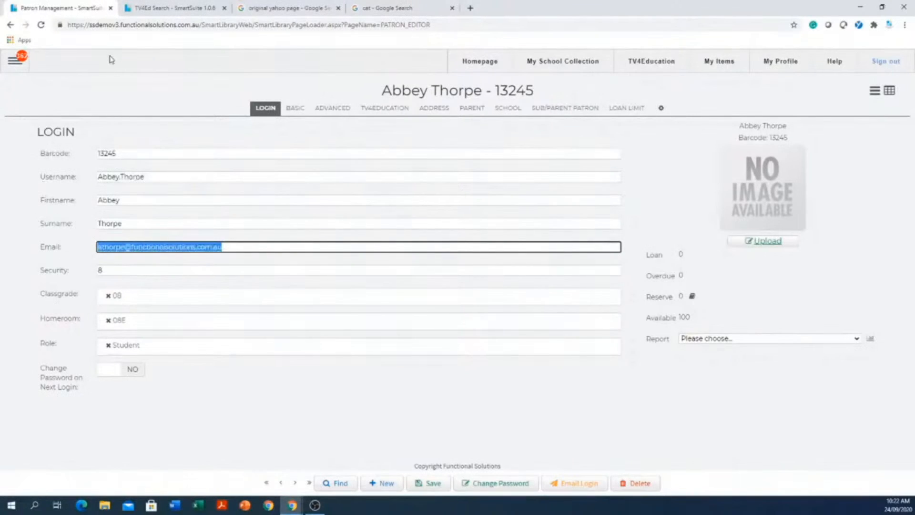
left_click(113, 272)
Set and validate a new password for the patron, require a password change on next login, and save the record.
left_click(487, 482)
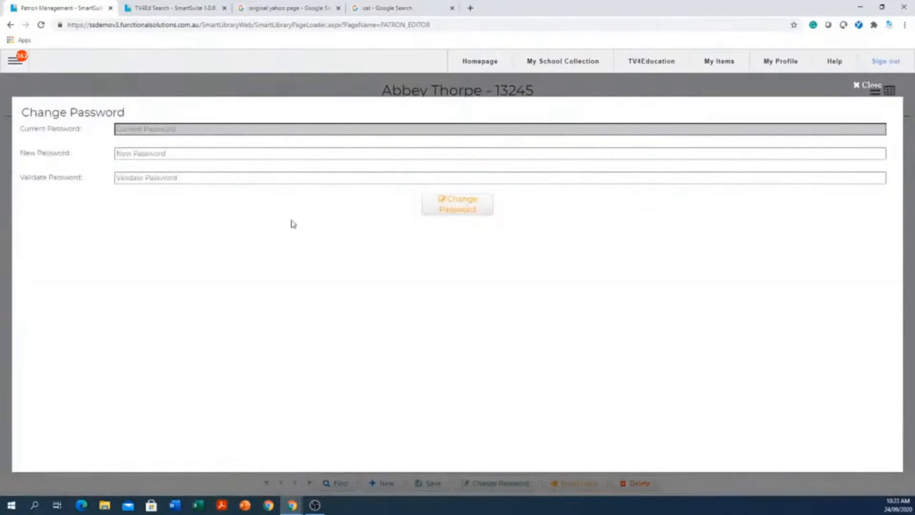
left_click(269, 152)
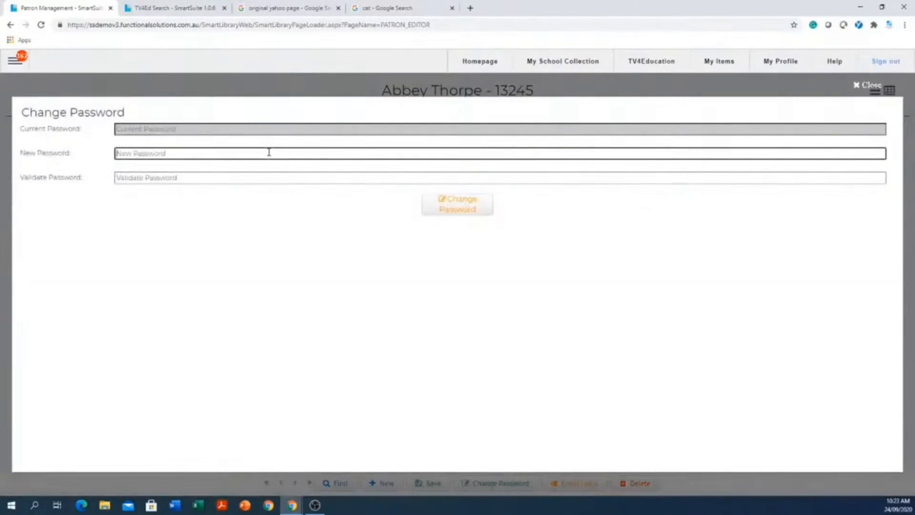
type("•")
key("Tab")
type("•")
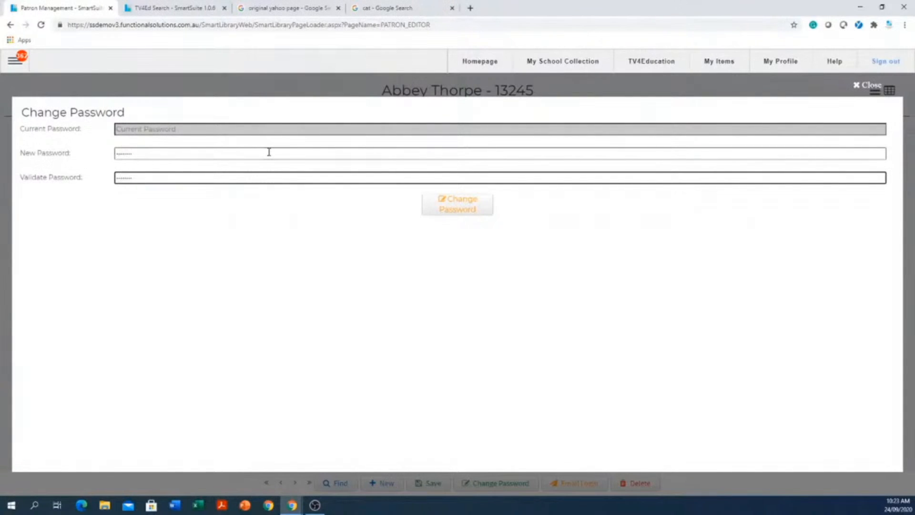
left_click(458, 205)
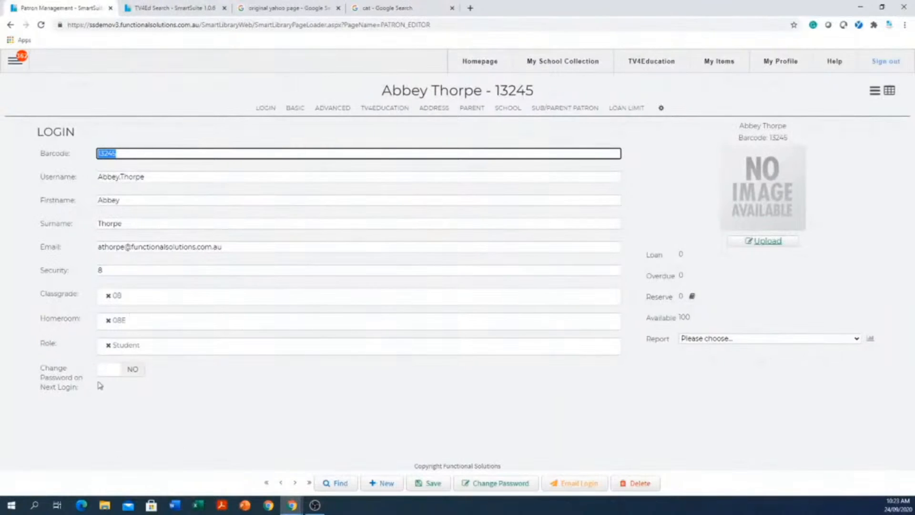
left_click(134, 374)
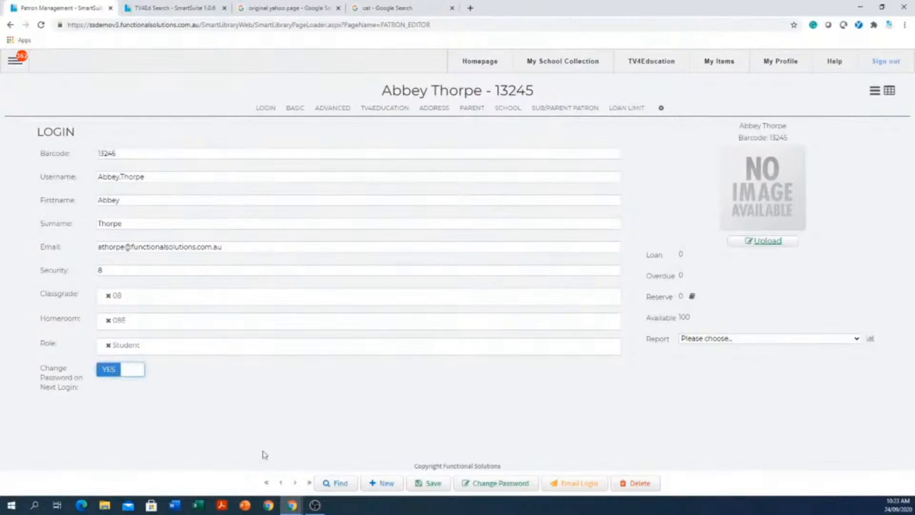
left_click(434, 483)
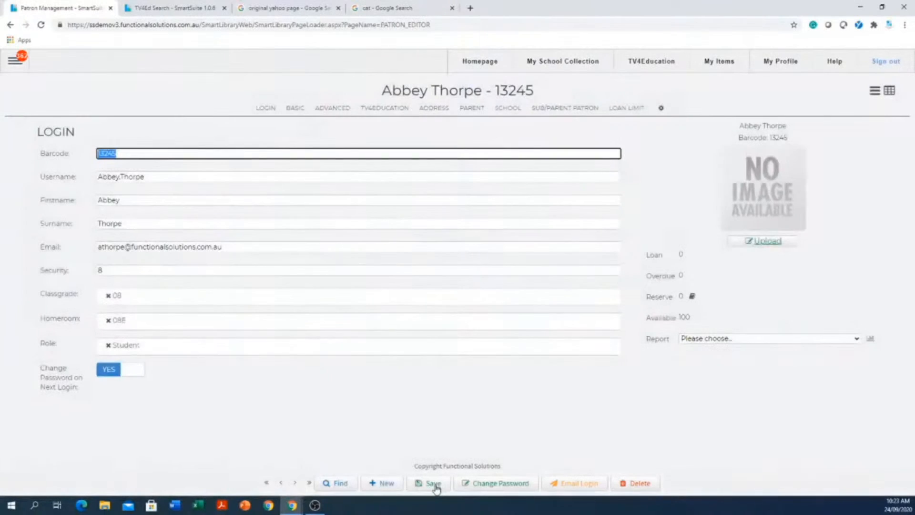
Change the patron's password again, entering another new password and validating it.
left_click(508, 490)
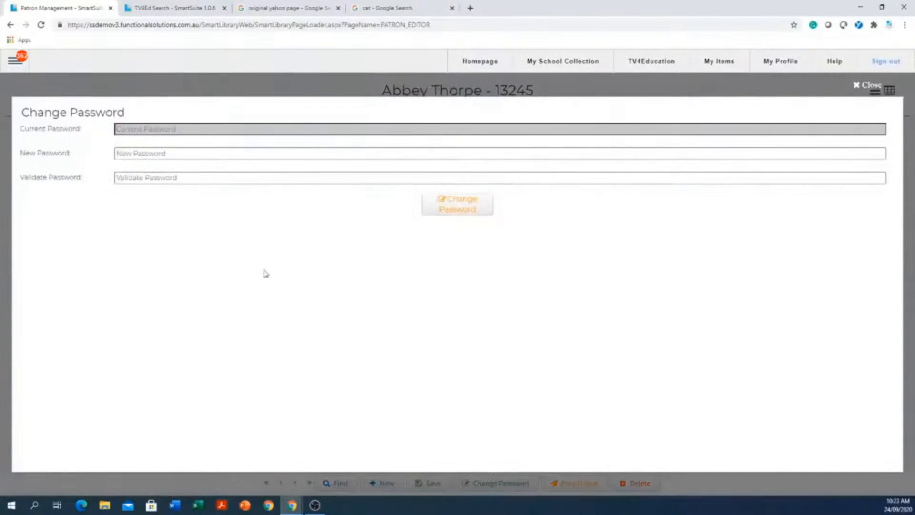
left_click(237, 157)
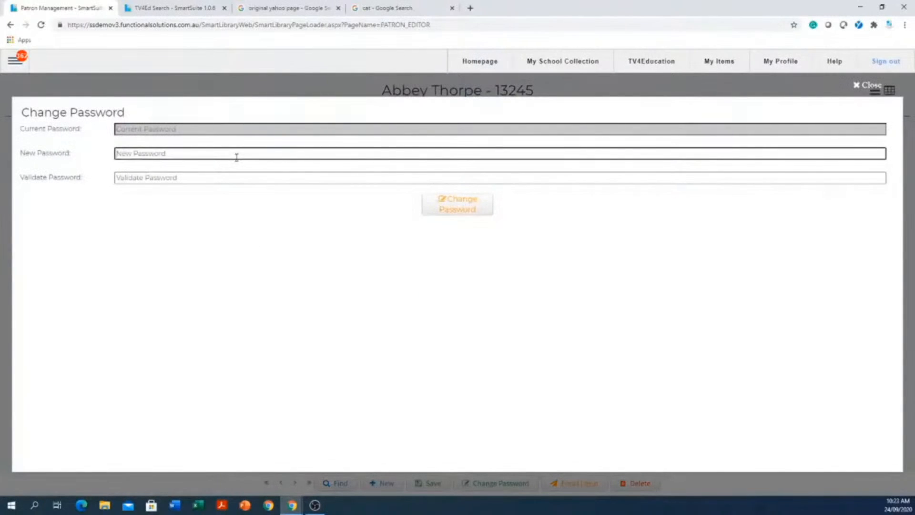
type("password")
left_click(235, 174)
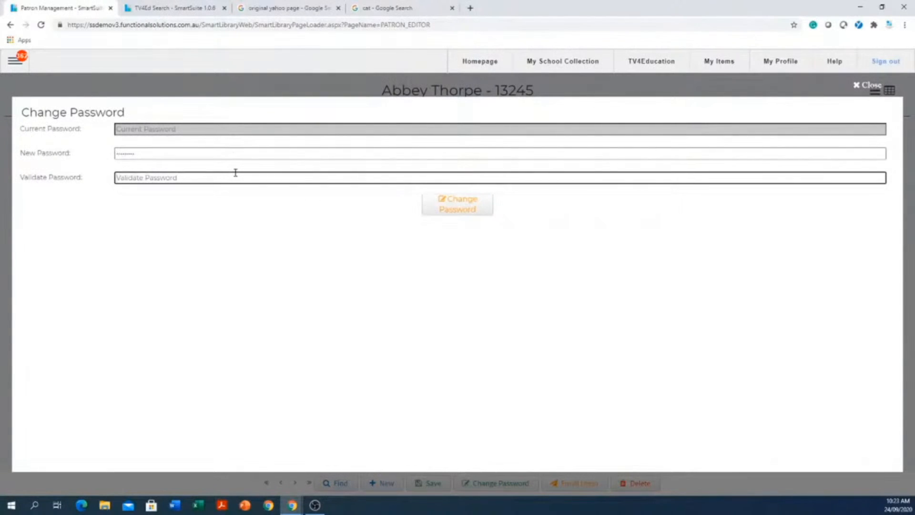
type("p")
left_click(460, 208)
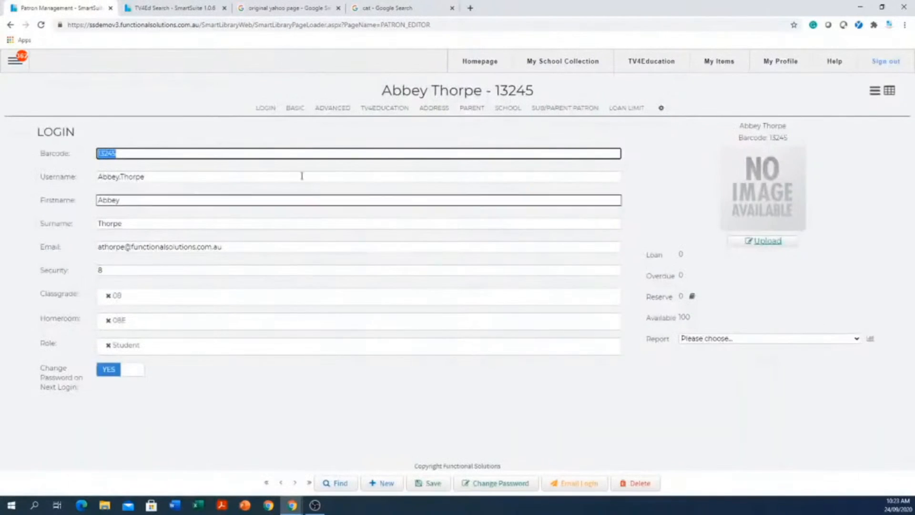
Replace the patron's Student role with Teacher and save the record.
left_click(108, 344)
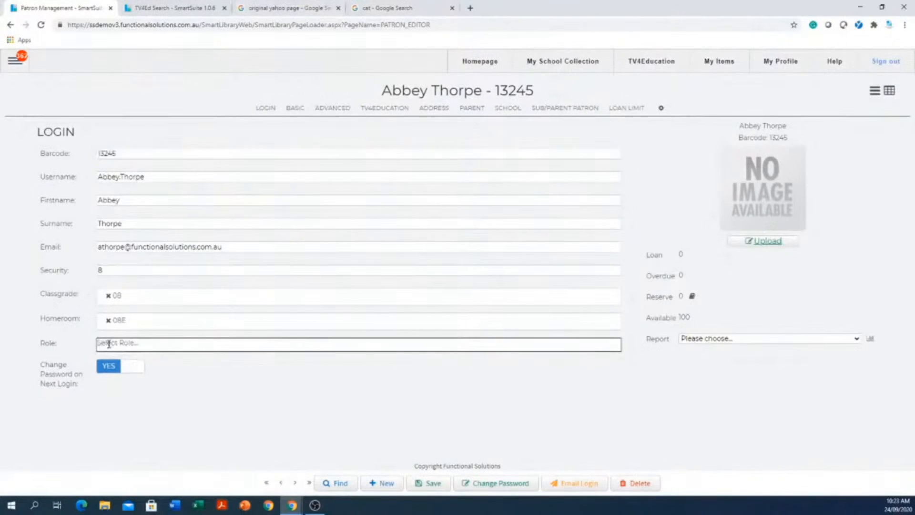
left_click(216, 347)
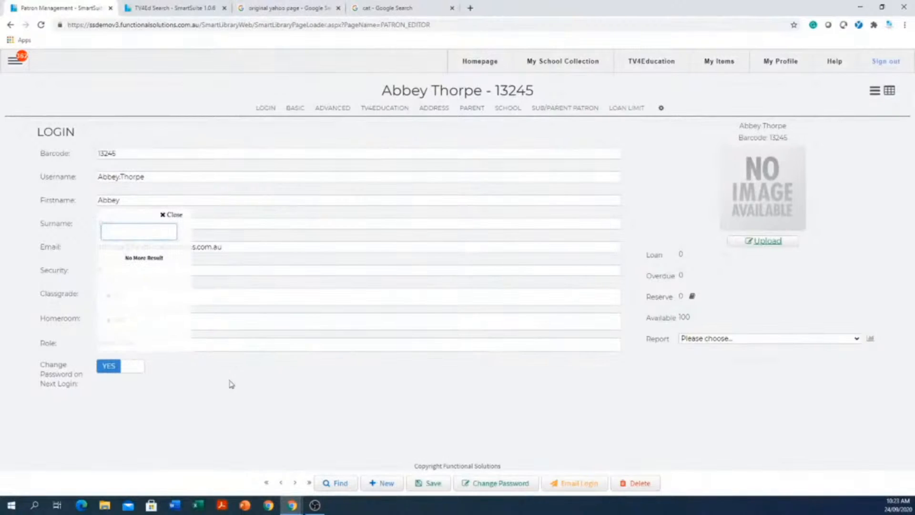
left_click(230, 385)
left_click(239, 347)
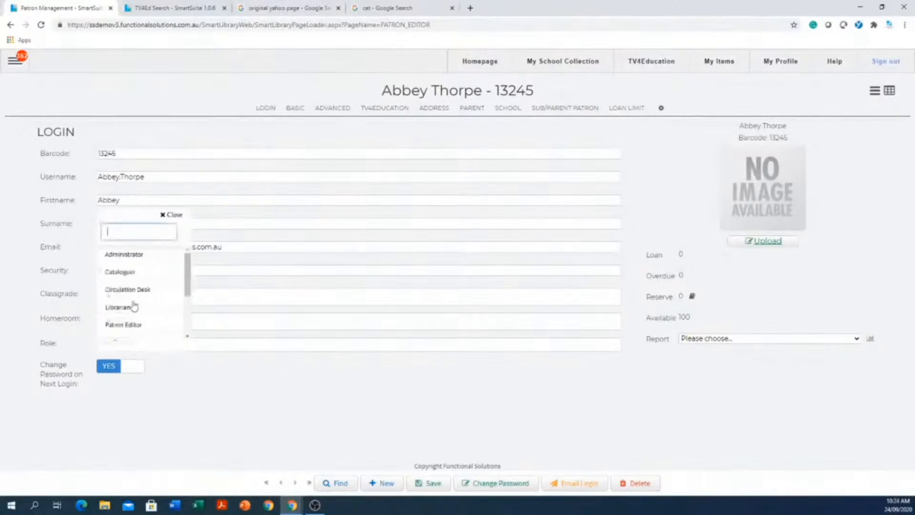
scroll(140, 304, "down", 3)
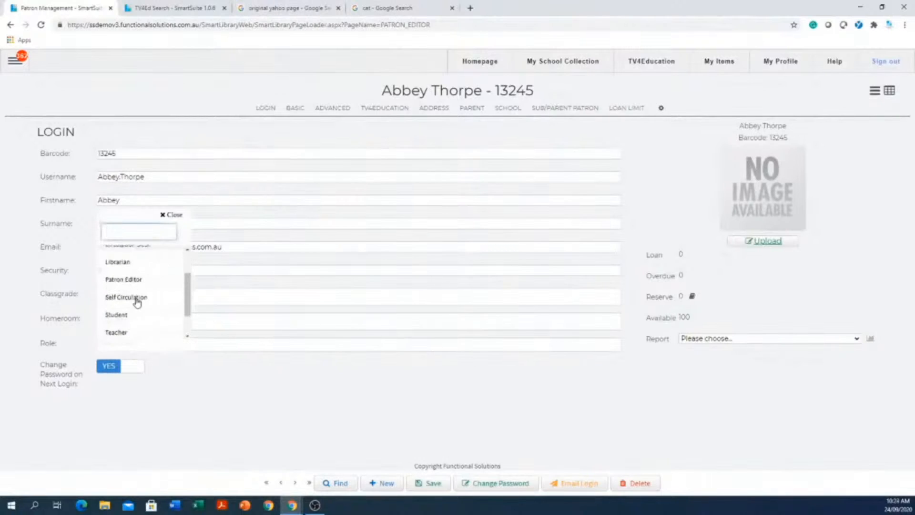
left_click(117, 330)
left_click(225, 403)
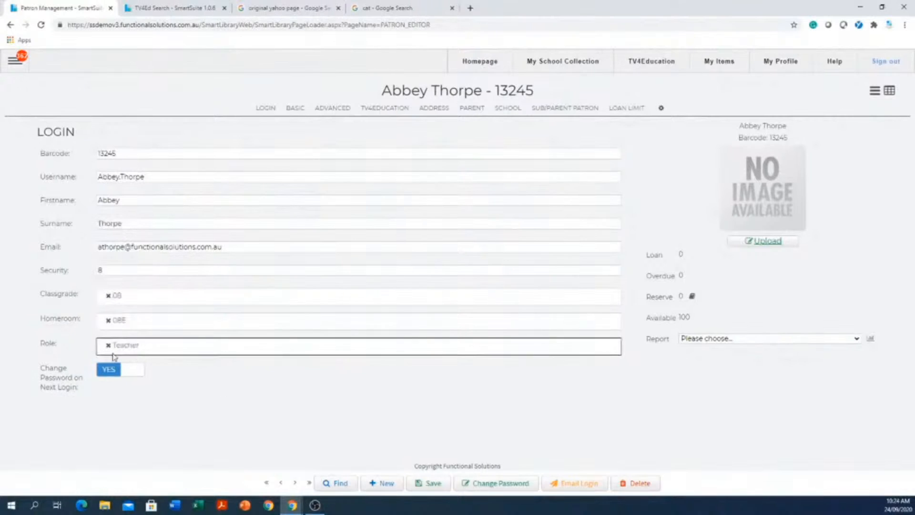
left_click(437, 483)
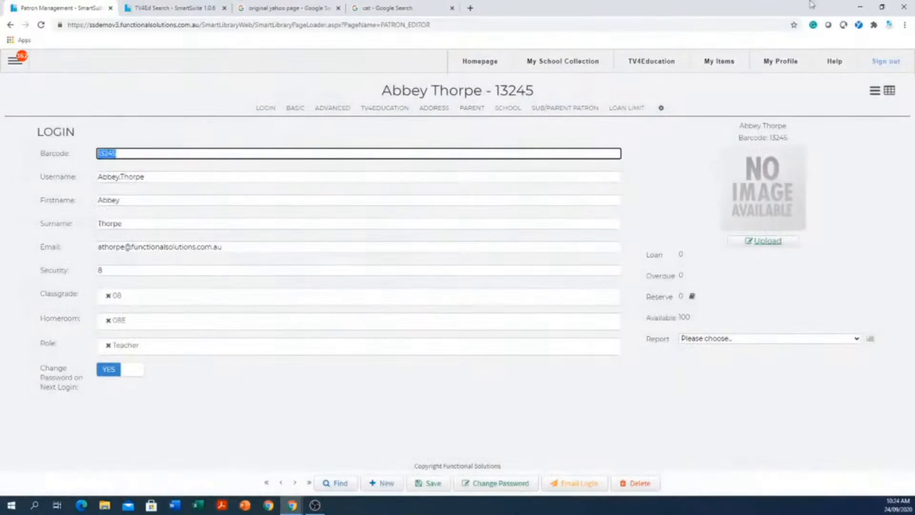
left_click(15, 61)
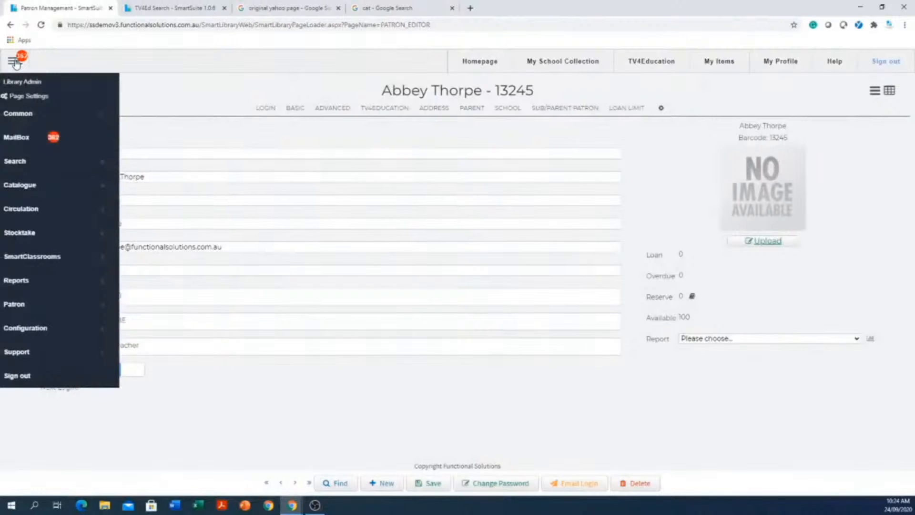
left_click(14, 61)
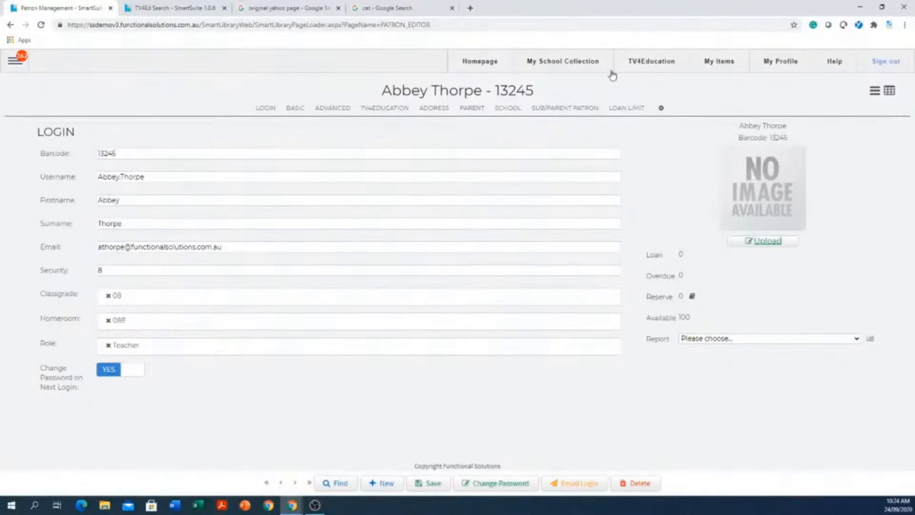
Add the Librarian role to the patron and remove the Teacher role.
left_click(107, 349)
left_click(202, 410)
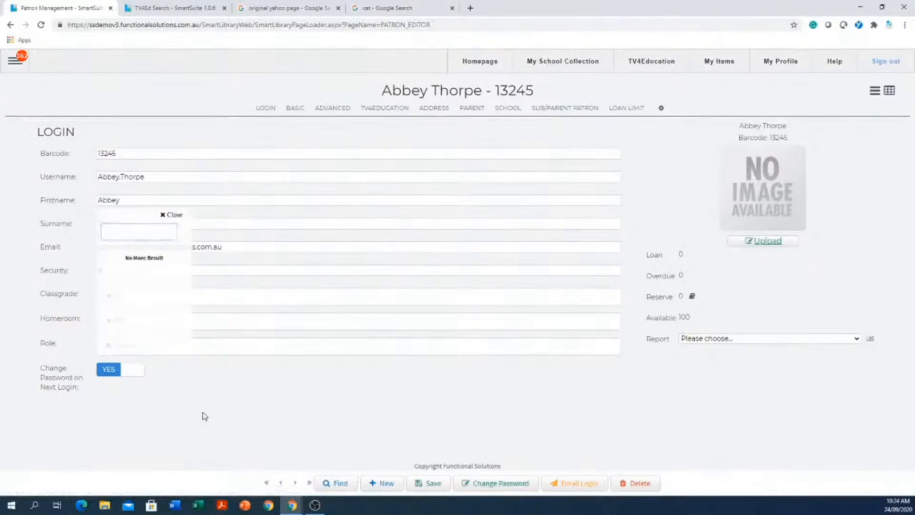
left_click(248, 350)
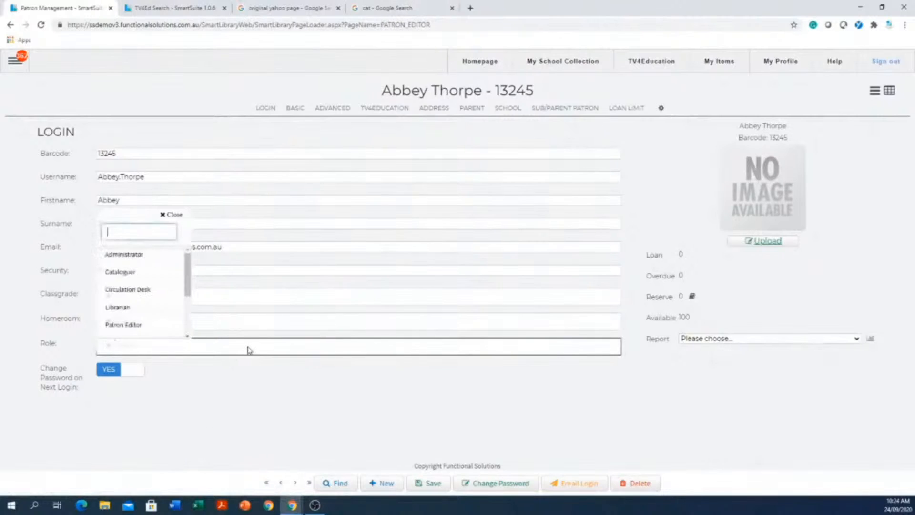
left_click(126, 310)
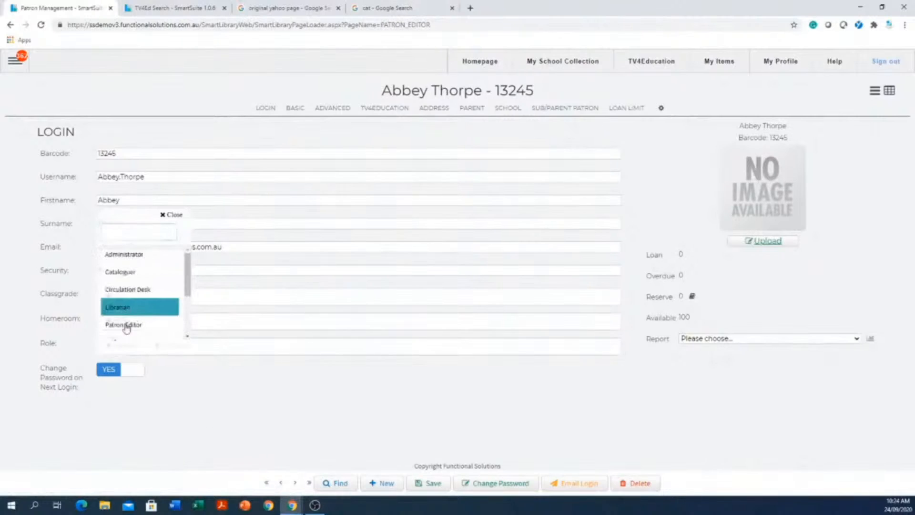
left_click(234, 429)
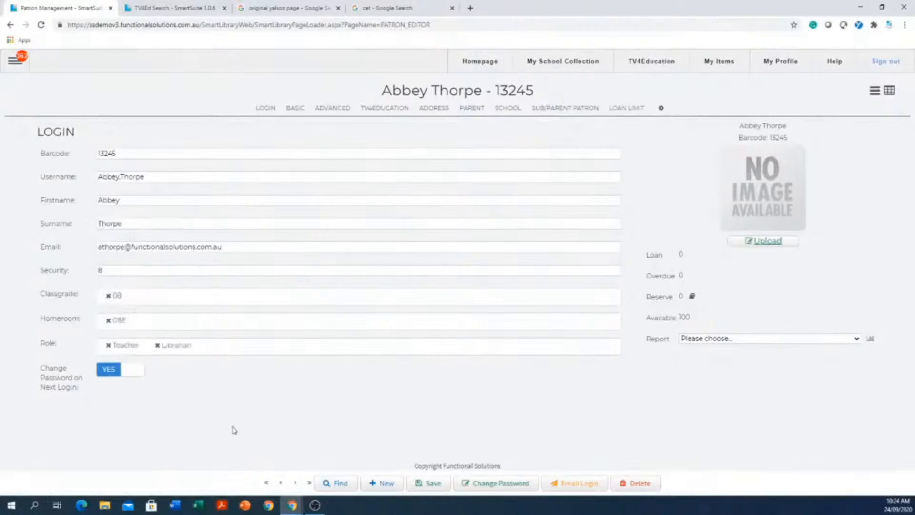
left_click(108, 345)
left_click(15, 60)
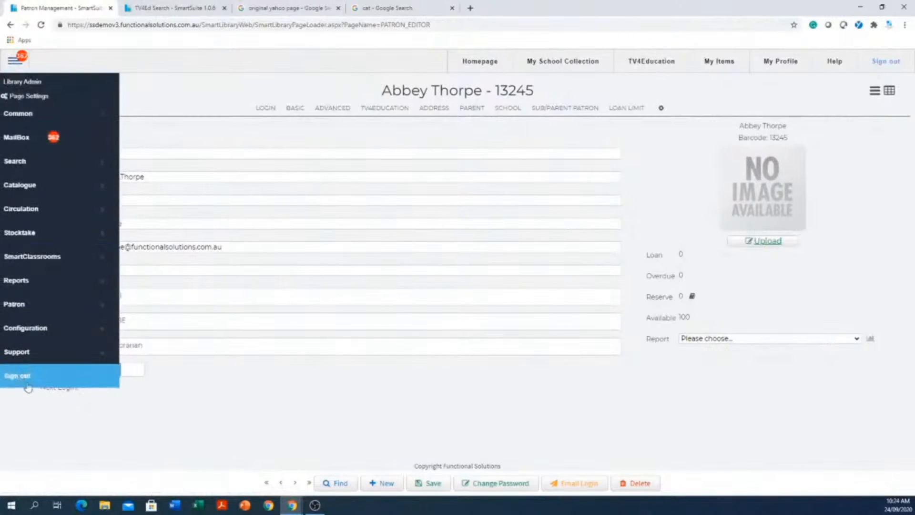
left_click(330, 413)
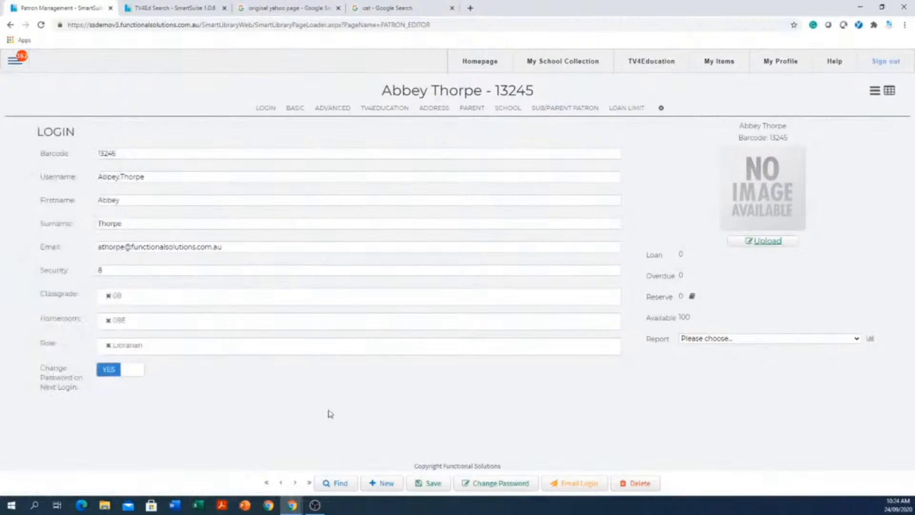
Replace the patron's Librarian role with Circulation Desk and save the record.
left_click(181, 350)
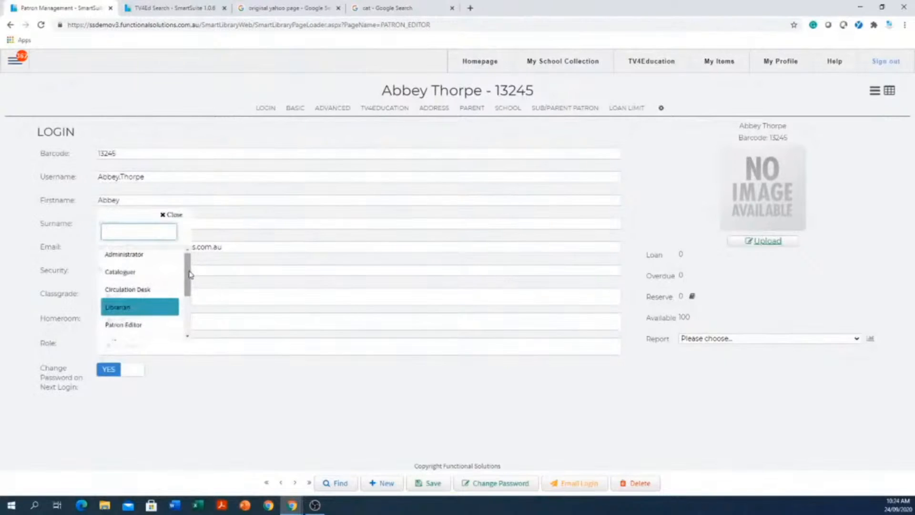
mouse_move(189, 274)
left_mouse_down()
mouse_move(190, 289)
mouse_move(189, 272)
left_mouse_up()
left_click(132, 285)
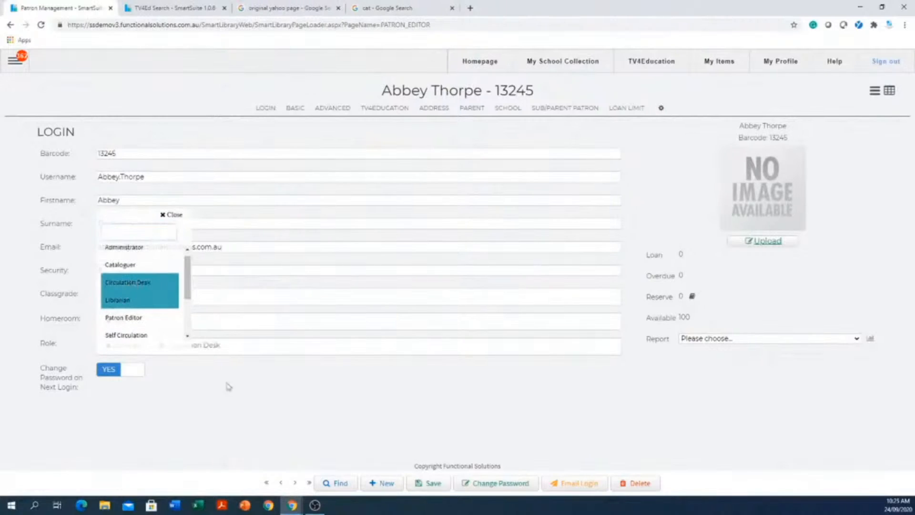
left_click(274, 415)
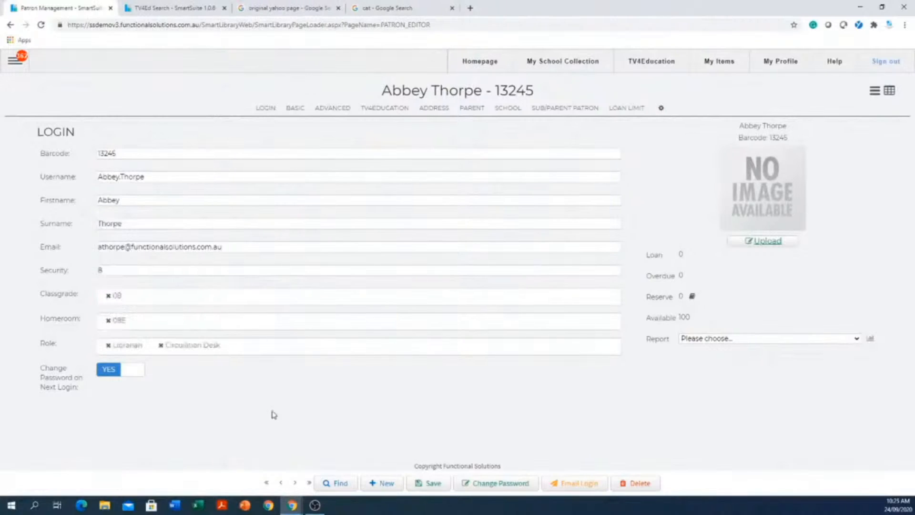
left_click(108, 345)
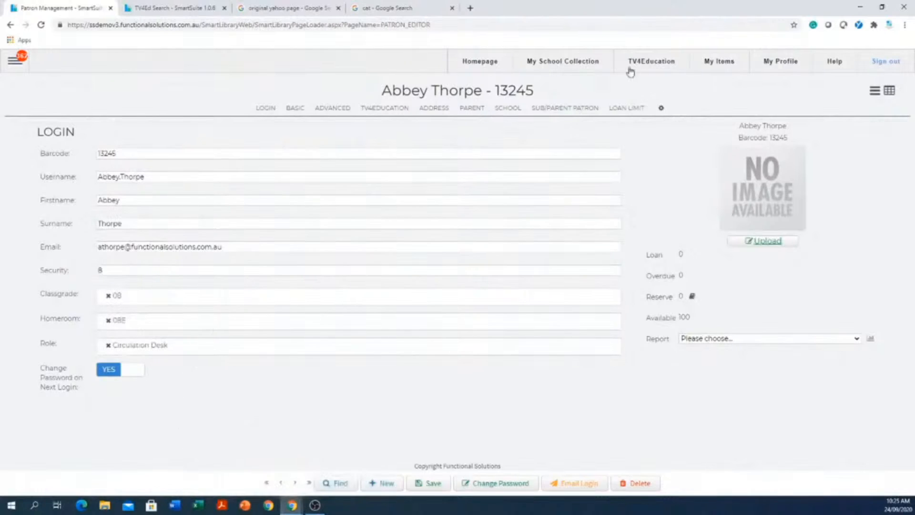
left_click(15, 60)
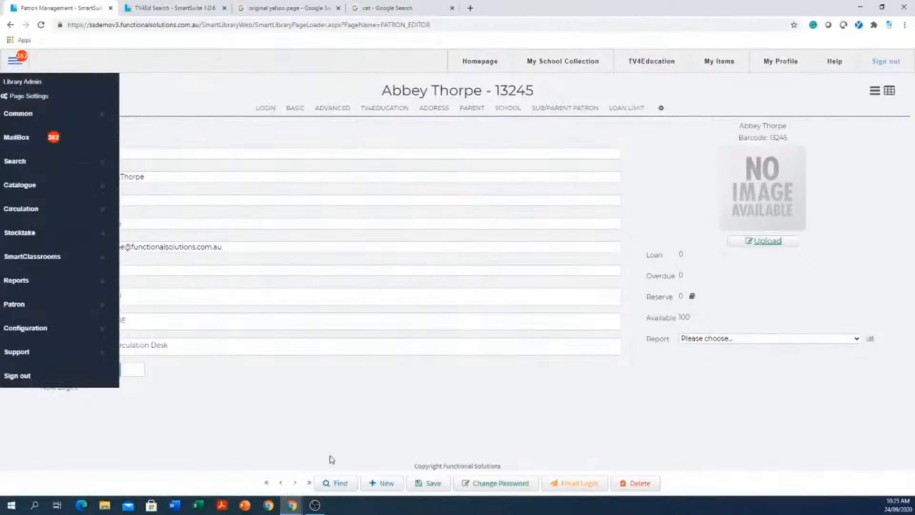
left_click(340, 417)
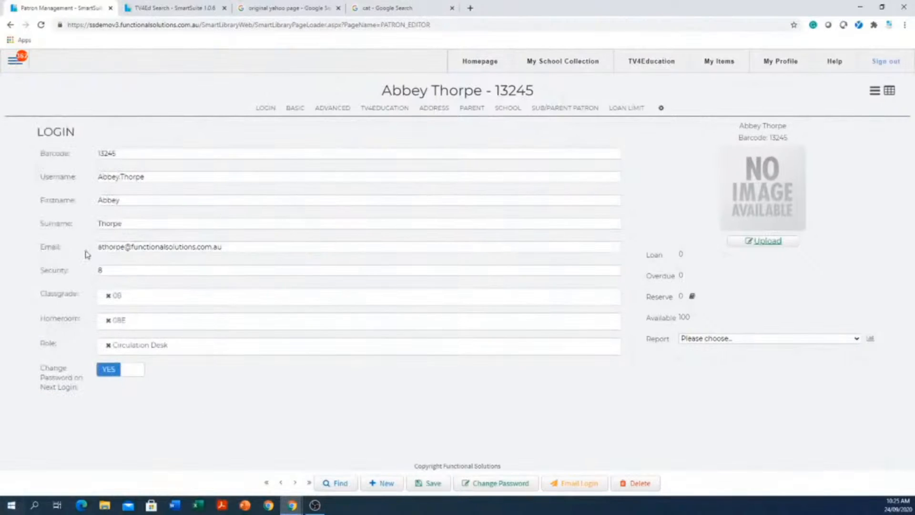
left_click(434, 484)
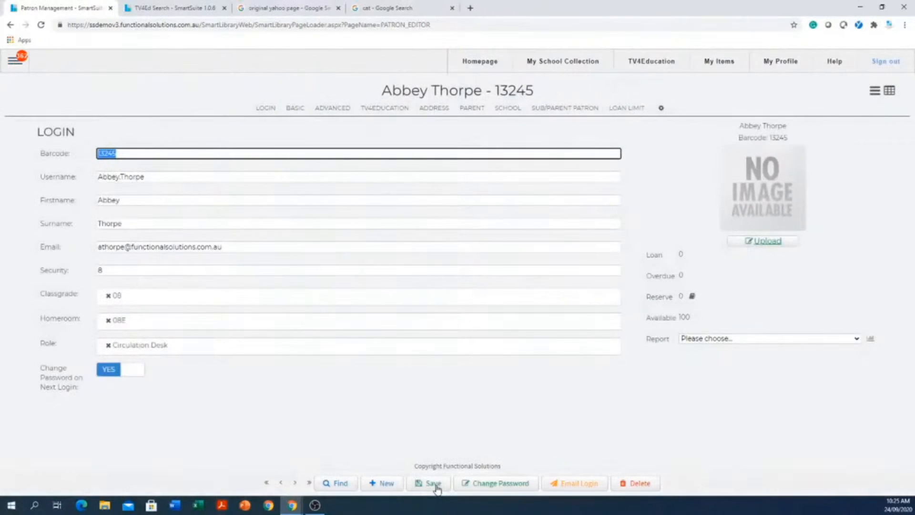
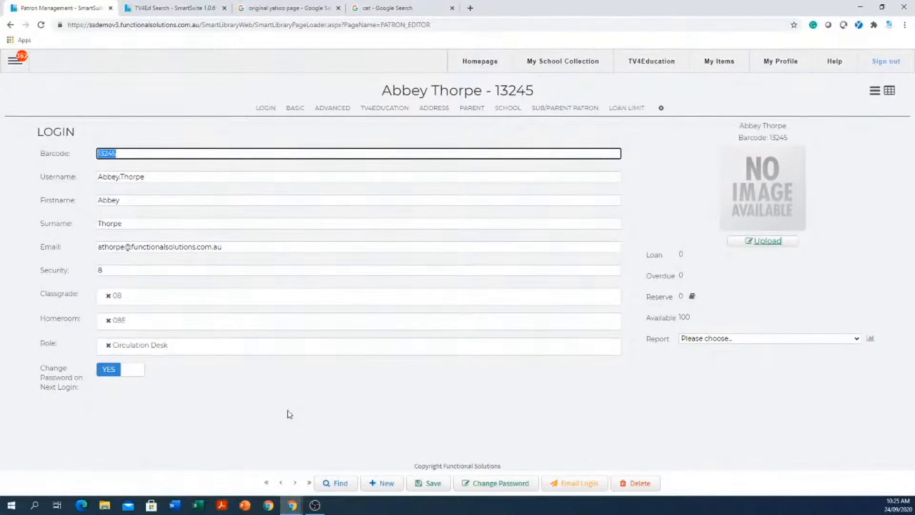
Open the Catalogue editor from the Catalogue module.
left_click(14, 61)
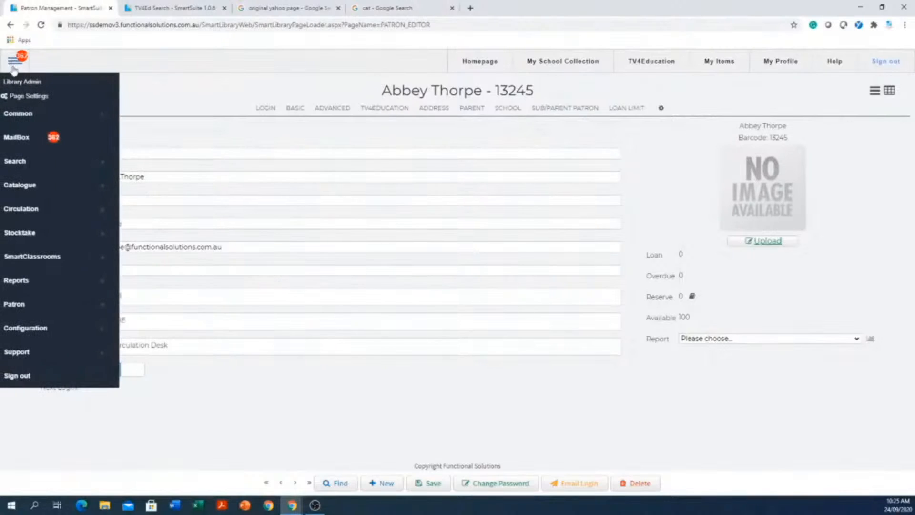
left_click(42, 191)
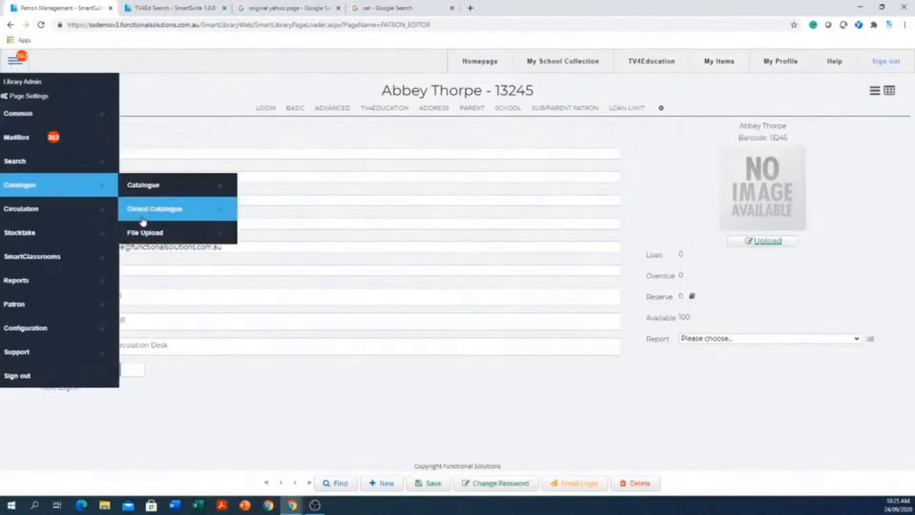
left_click(155, 185)
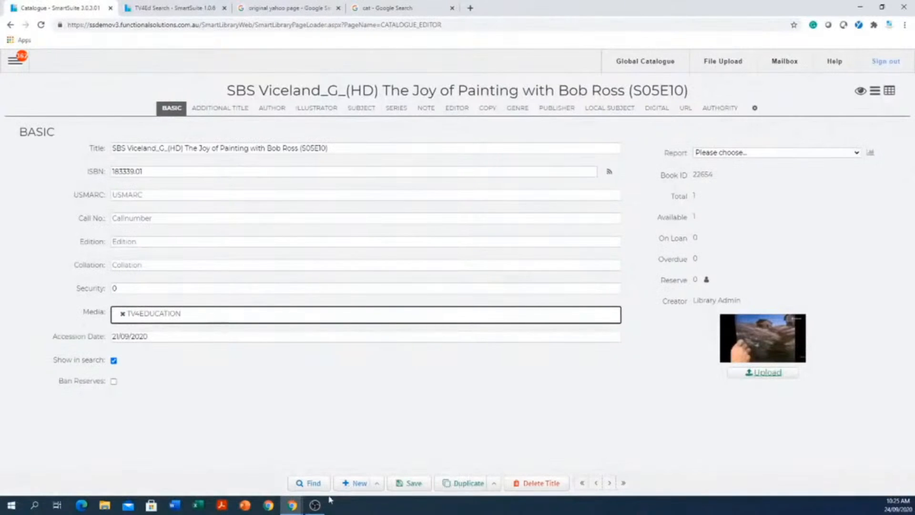
Find the Matthew Flinders' cat record by searching all fields for "cat", and copy its ISBN.
left_click(310, 483)
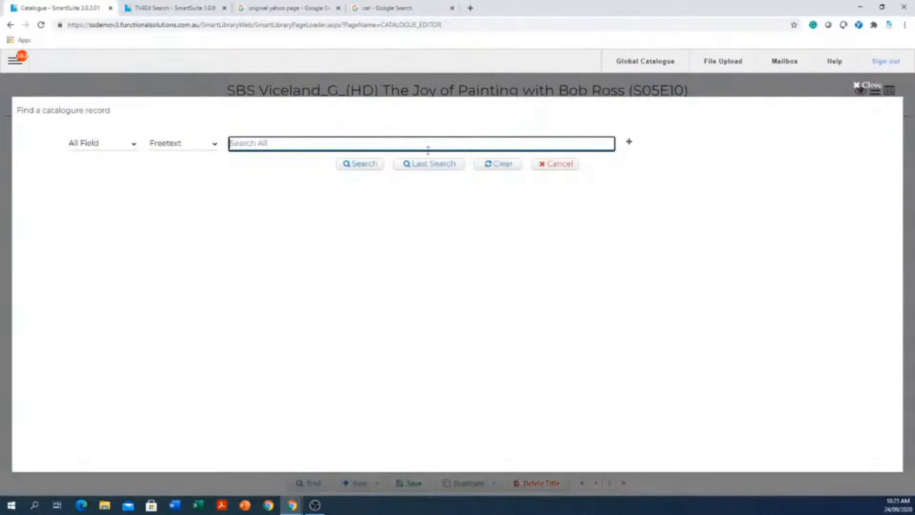
type("cat")
key("Return")
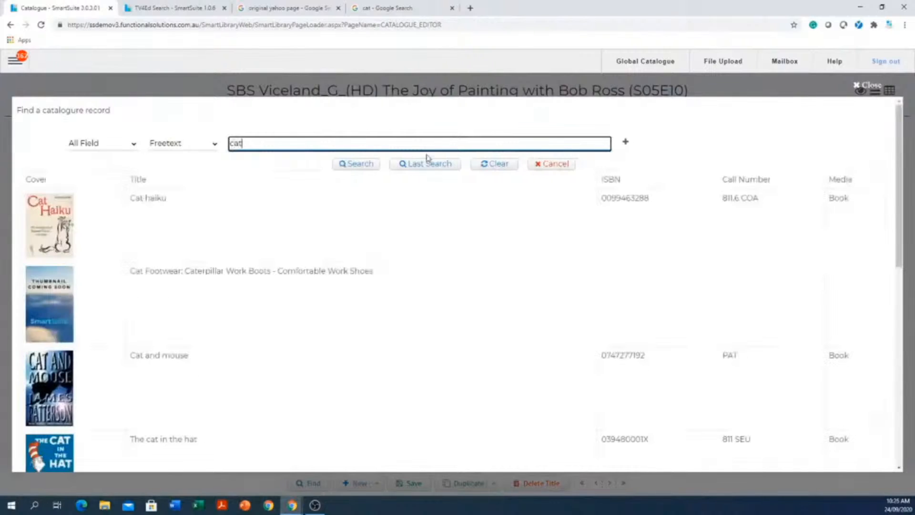
scroll(277, 305, "down", 5)
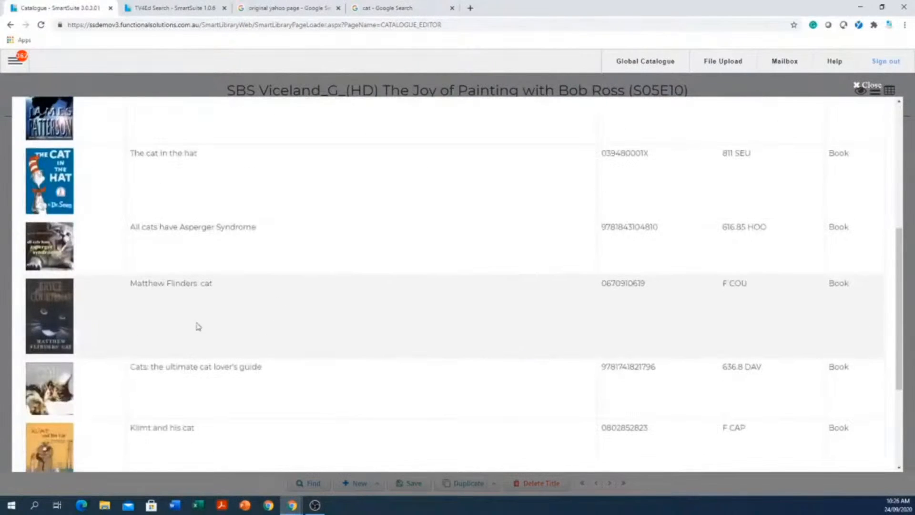
left_click(215, 323)
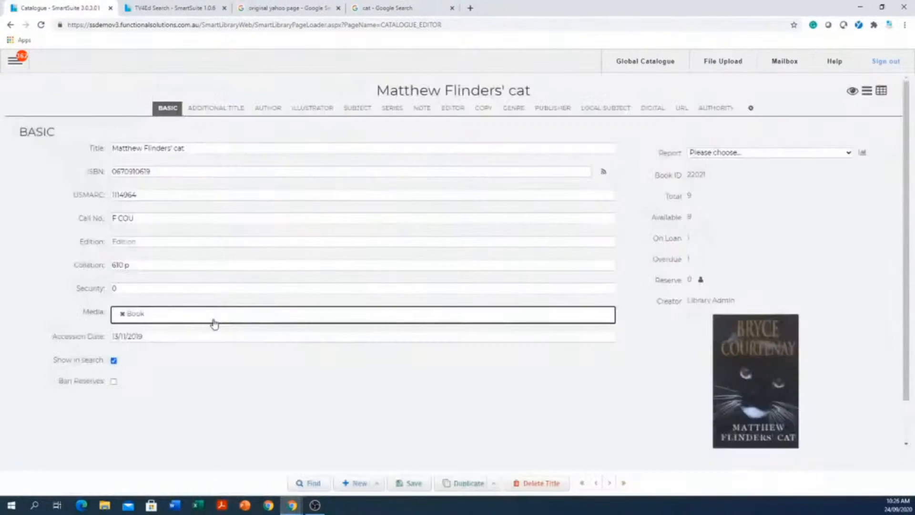
left_click_drag(206, 173, 57, 180)
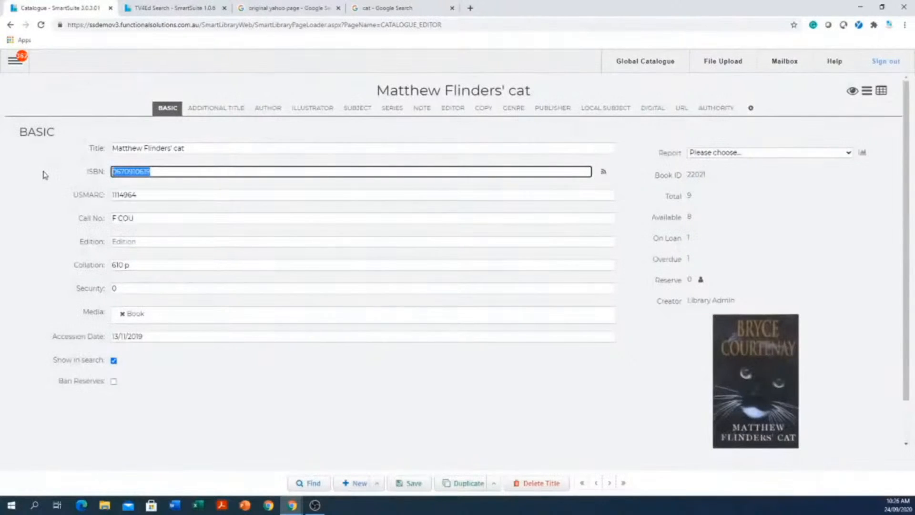
key("ctrl+c")
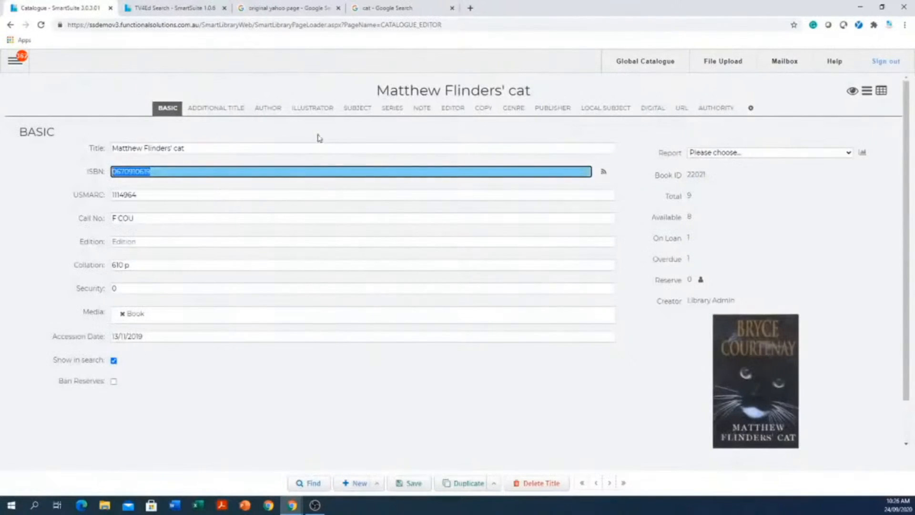
Examine the record's Author, Illustrator, Subject, Series, Editor and Publisher details, and view the section display options.
left_click(268, 107)
left_click(316, 108)
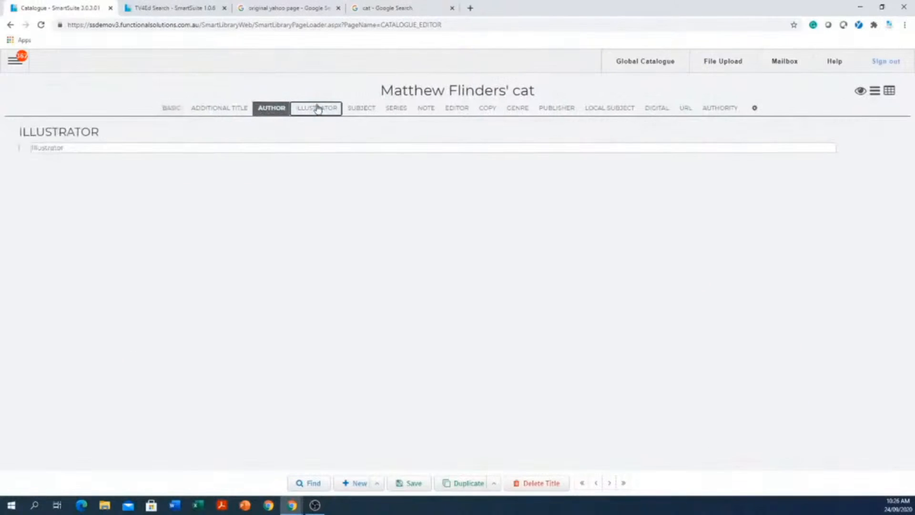
left_click(356, 109)
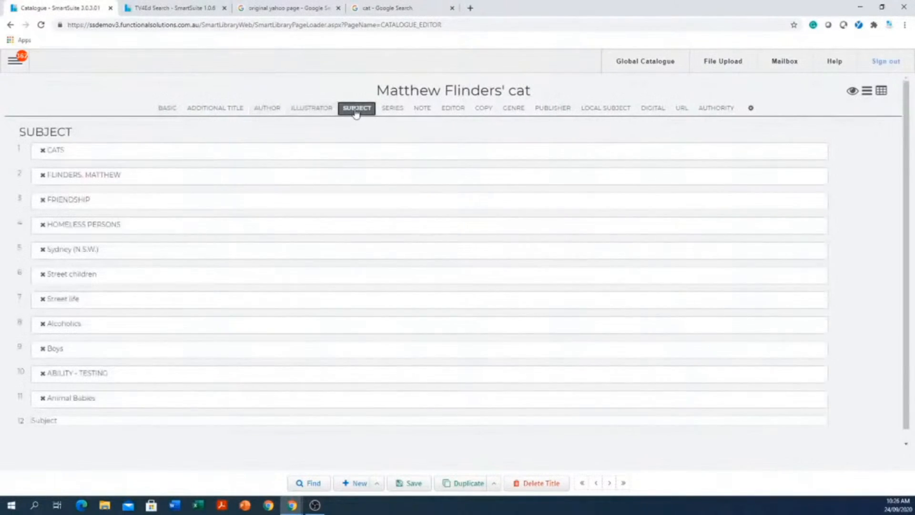
left_click(392, 110)
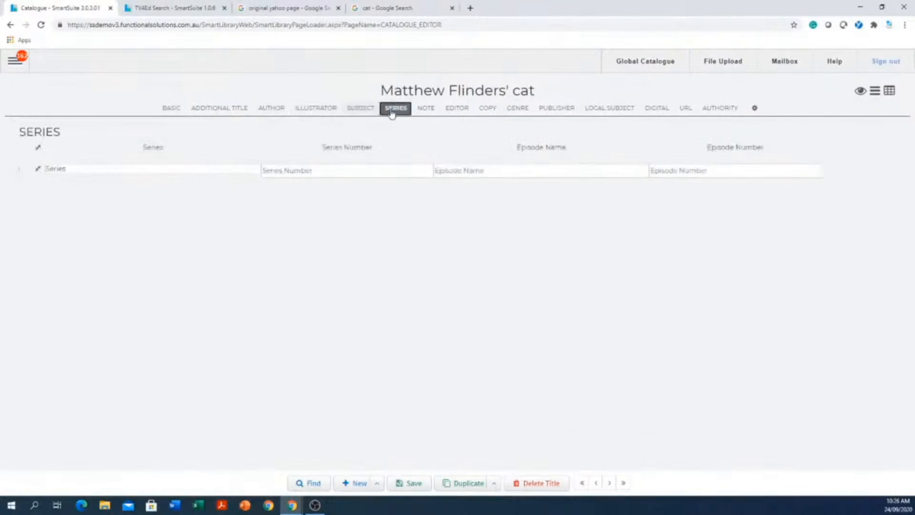
left_click(460, 114)
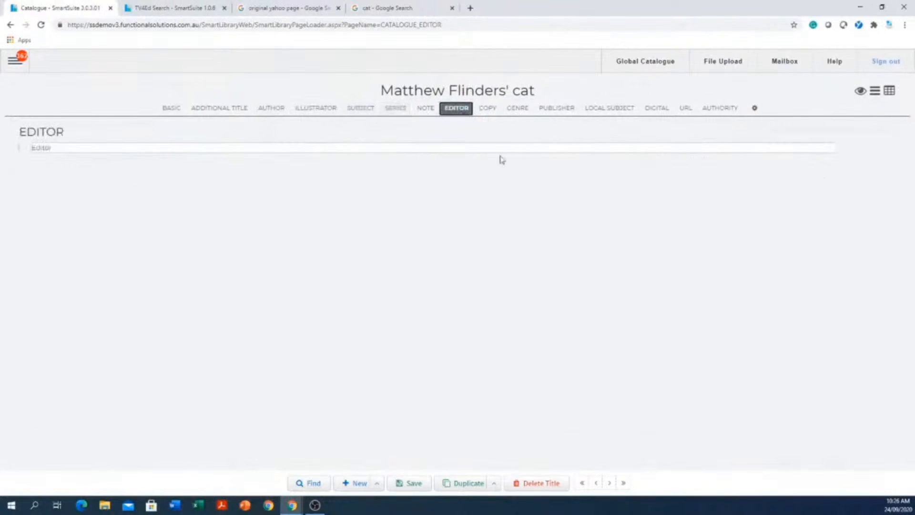
left_click(567, 109)
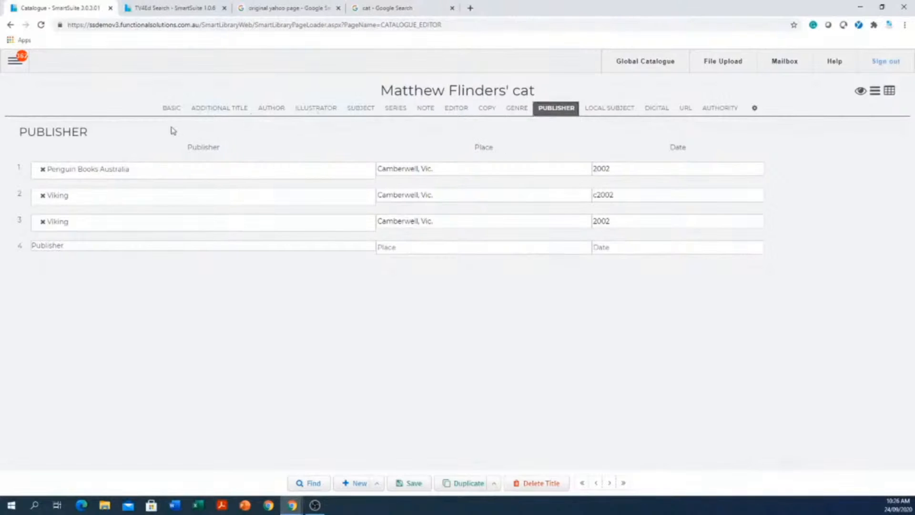
left_click(177, 109)
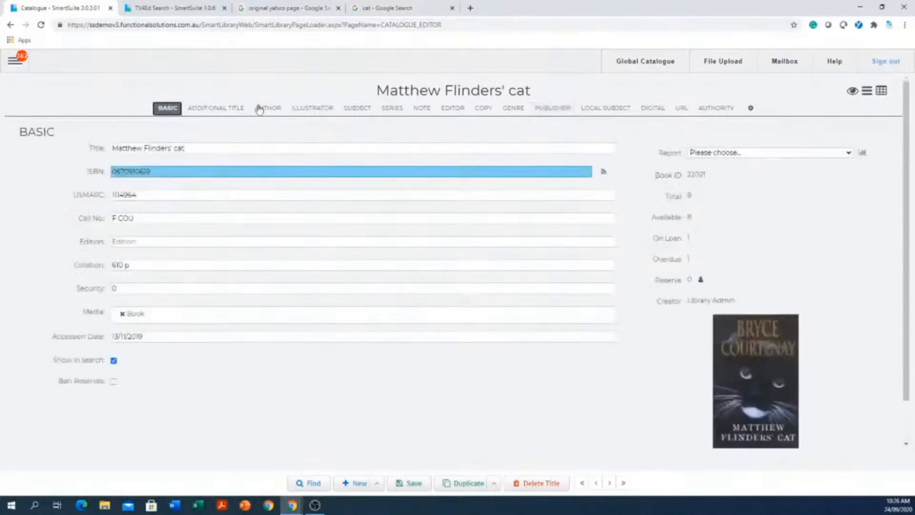
left_click(750, 109)
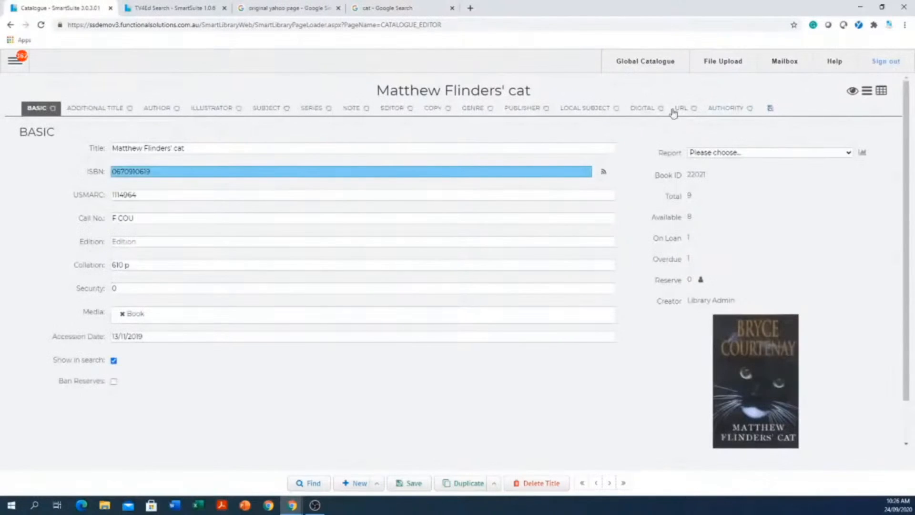
left_click(770, 110)
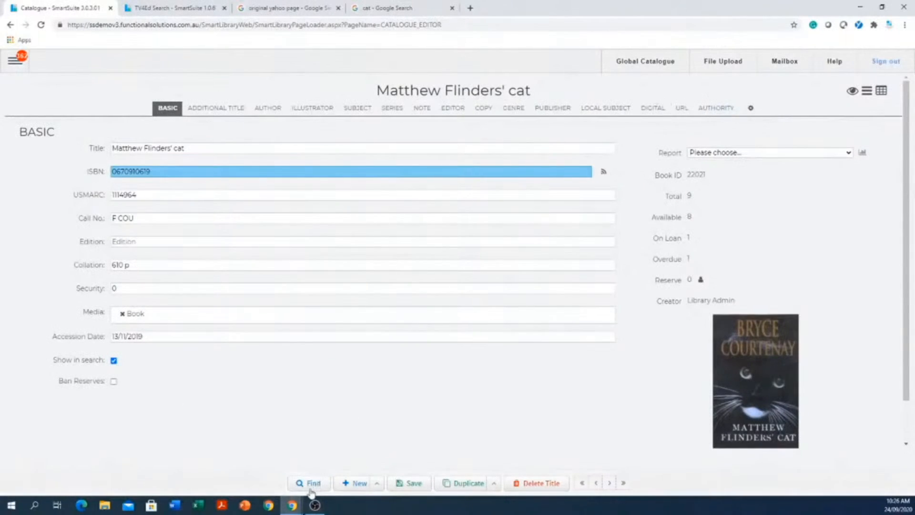
left_click(359, 483)
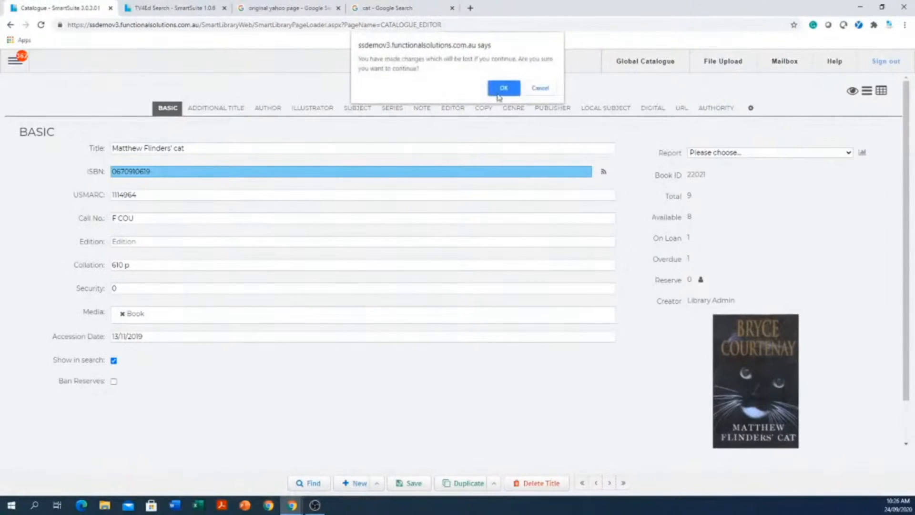
left_click(511, 88)
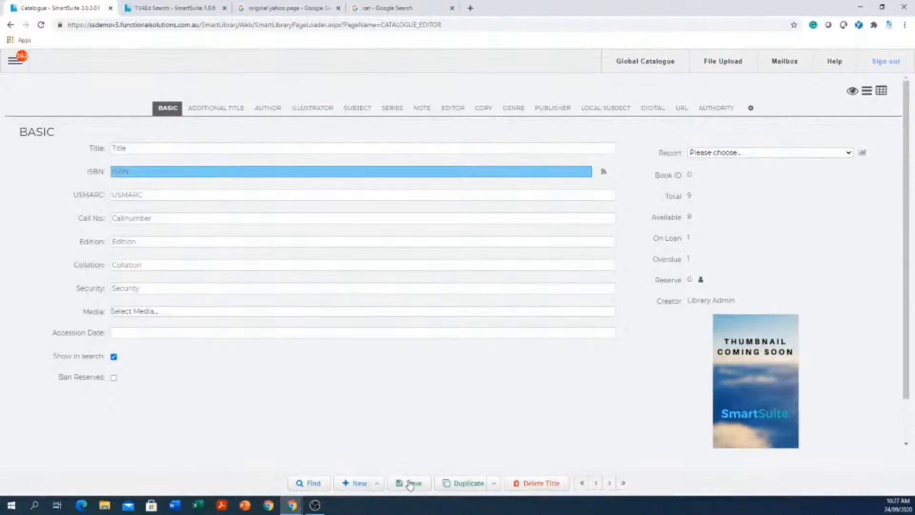
right_click(186, 172)
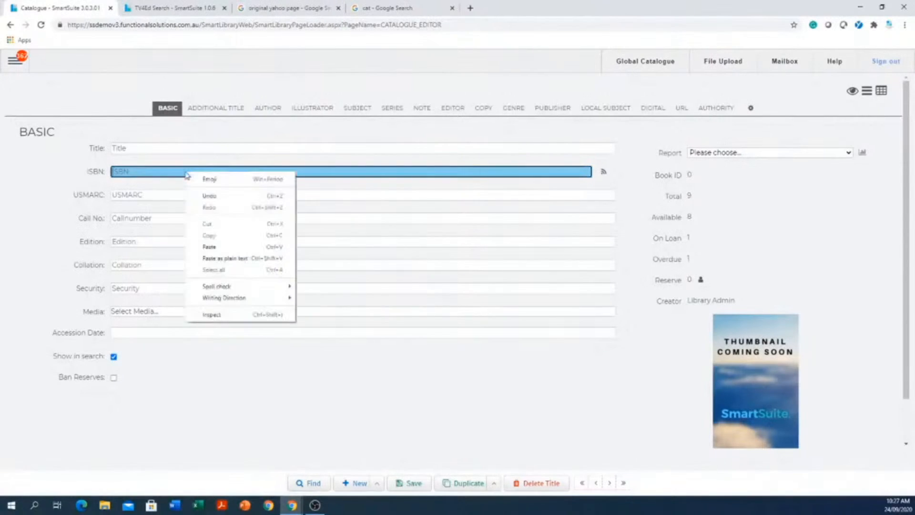
left_click(236, 247)
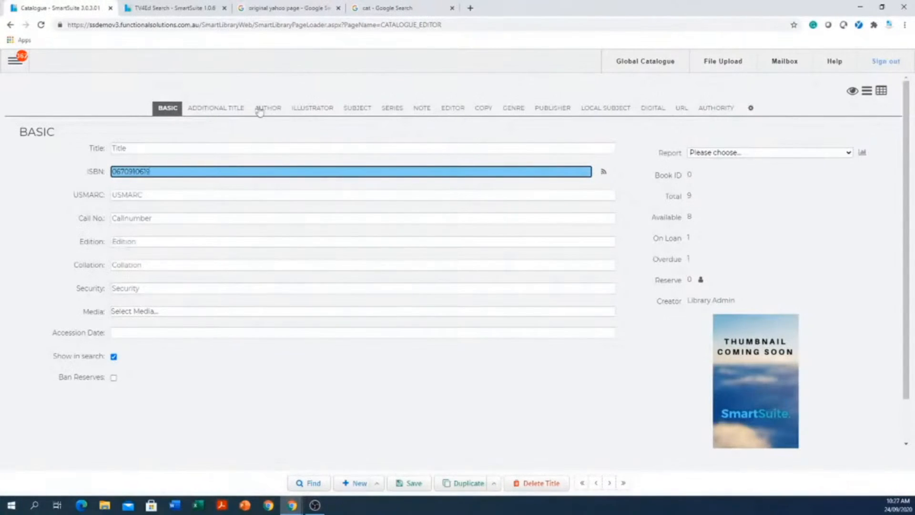
Look through the new record's Additional Title, Author, Illustrator, Subject, Series and Note sections.
left_click(225, 110)
left_click(283, 115)
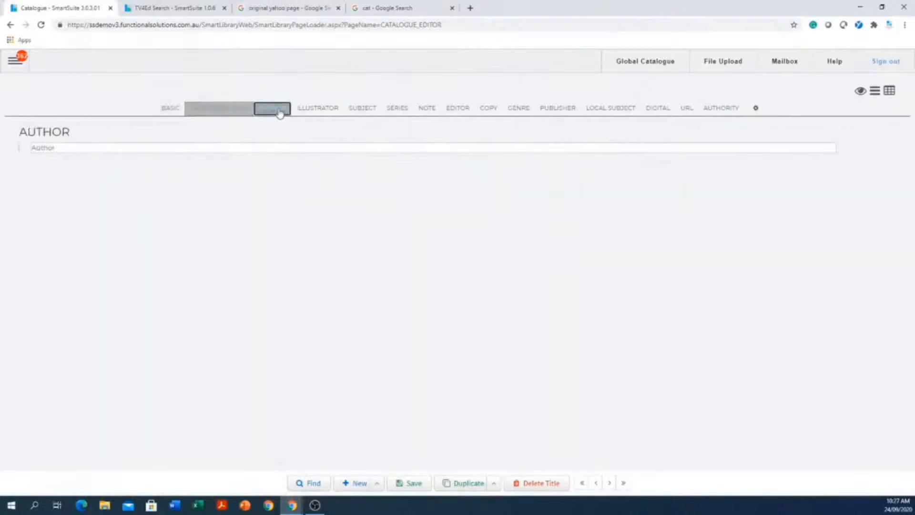
left_click(316, 114)
left_click(367, 115)
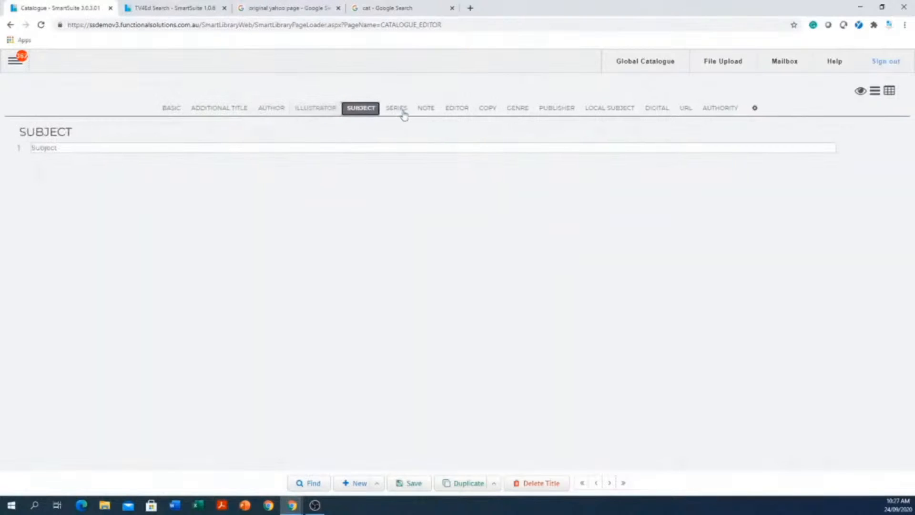
left_click(400, 112)
left_click(432, 112)
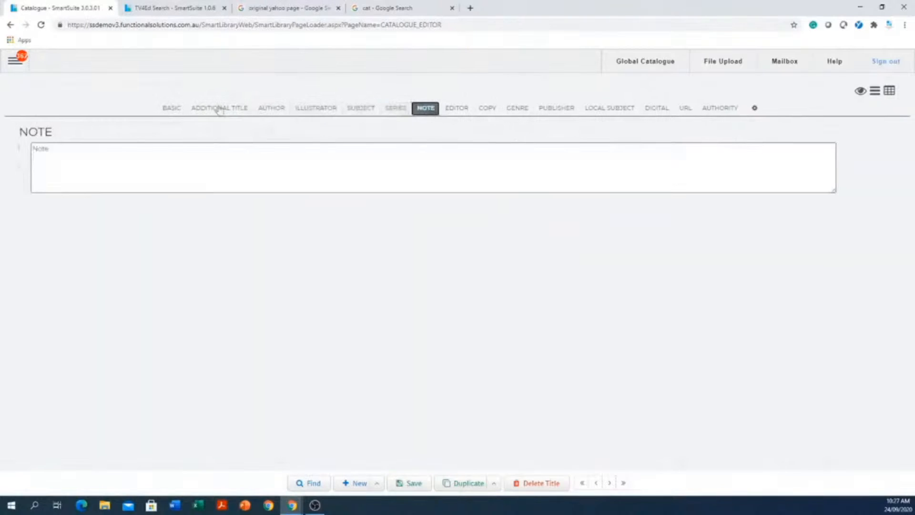
Import the new record's bibliographic details using its ISBN.
left_click(172, 109)
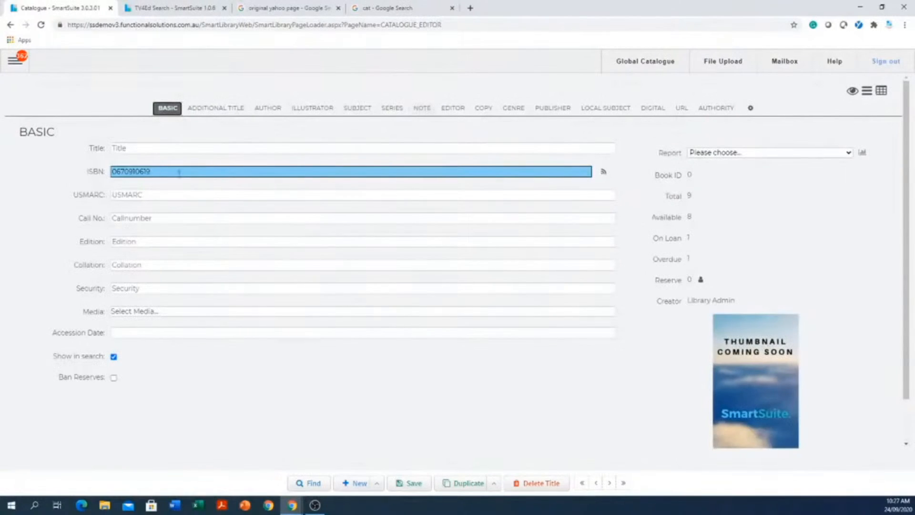
left_click(604, 174)
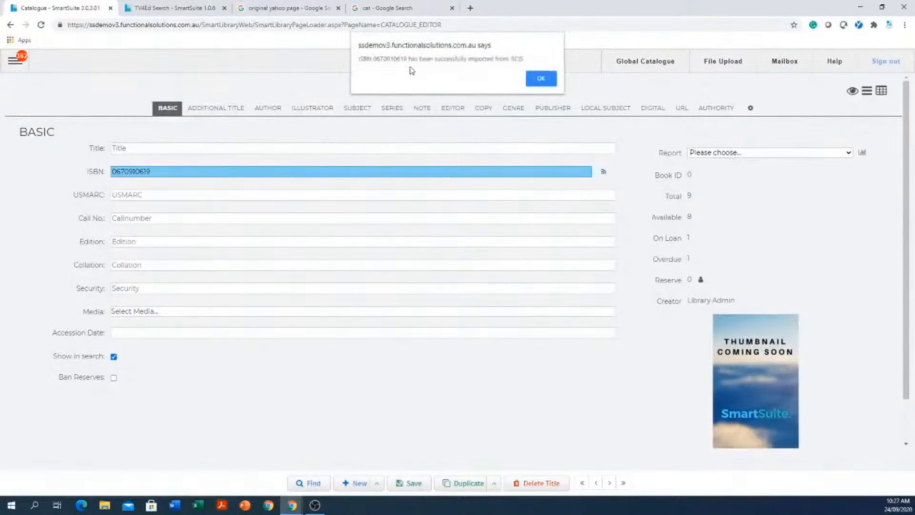
left_click(540, 81)
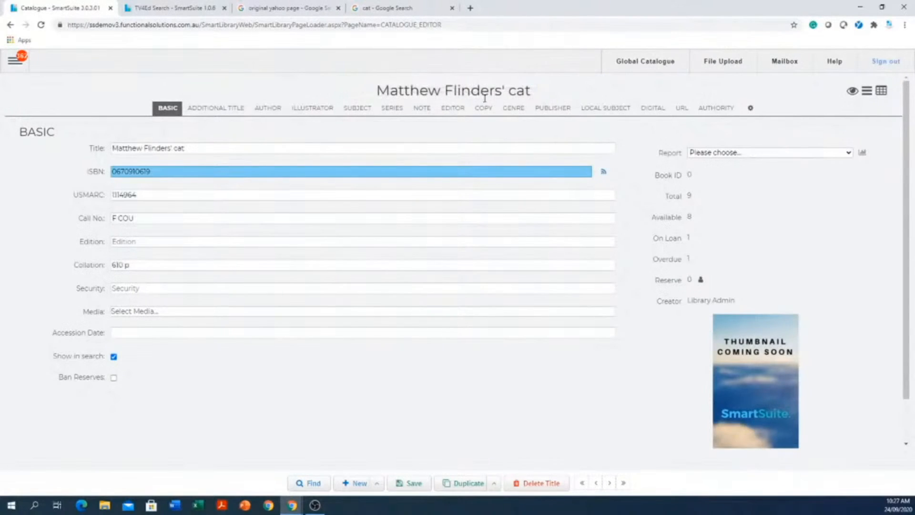
Review the imported Additional Title, Illustrator, Author, Subject, Series, Note and Genre details, then the record's basic details.
left_click(218, 109)
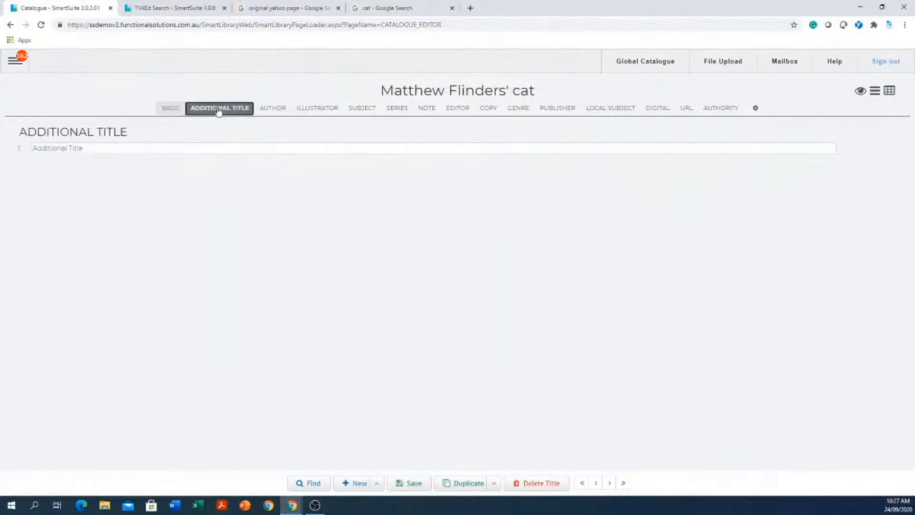
left_click(303, 111)
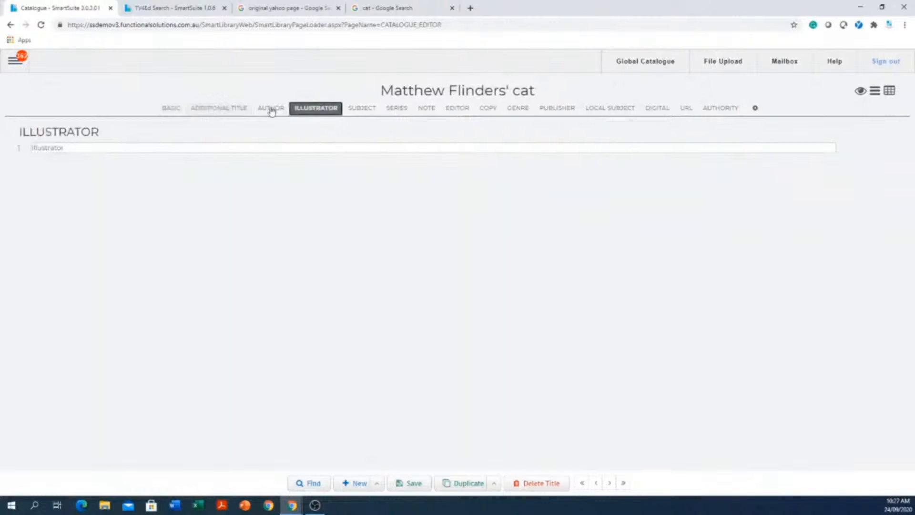
left_click(271, 110)
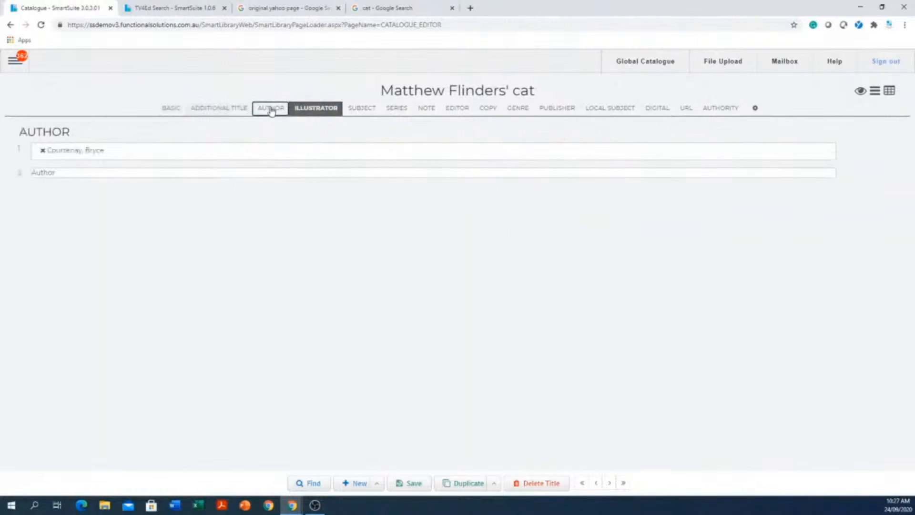
left_click(363, 115)
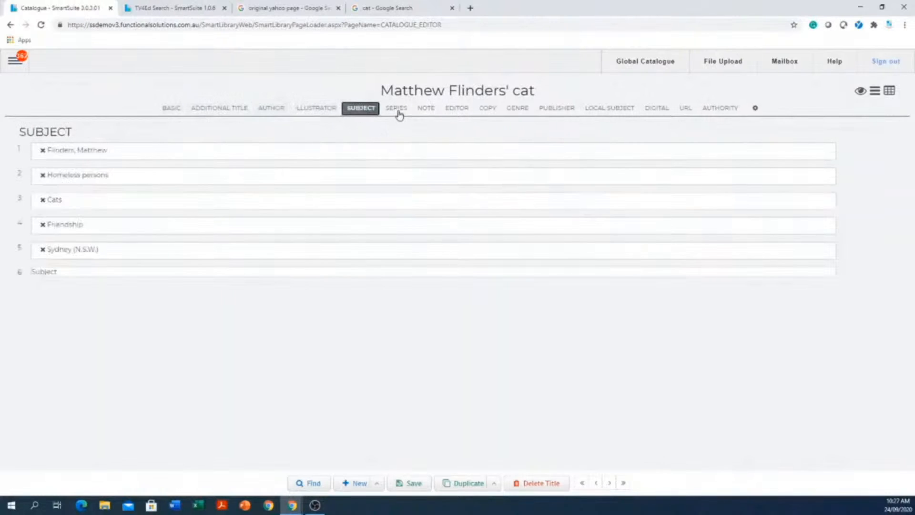
left_click(398, 115)
left_click(426, 111)
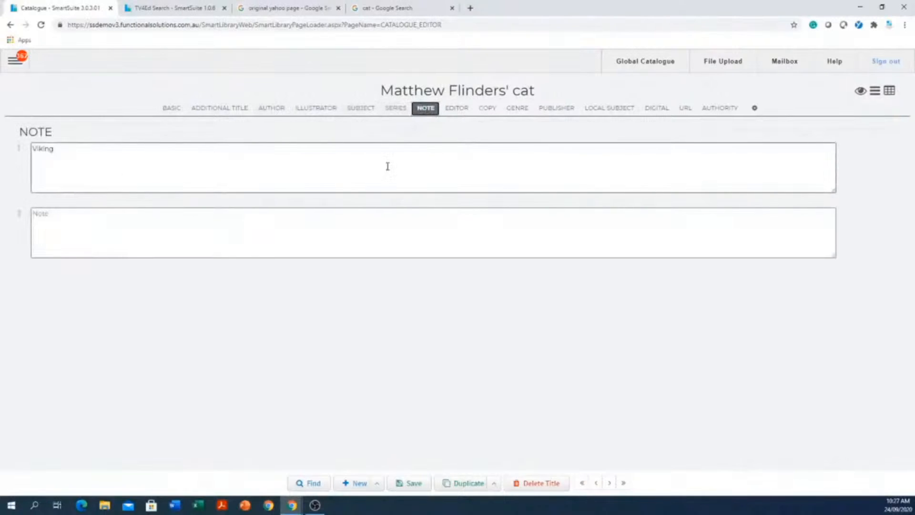
left_click(513, 109)
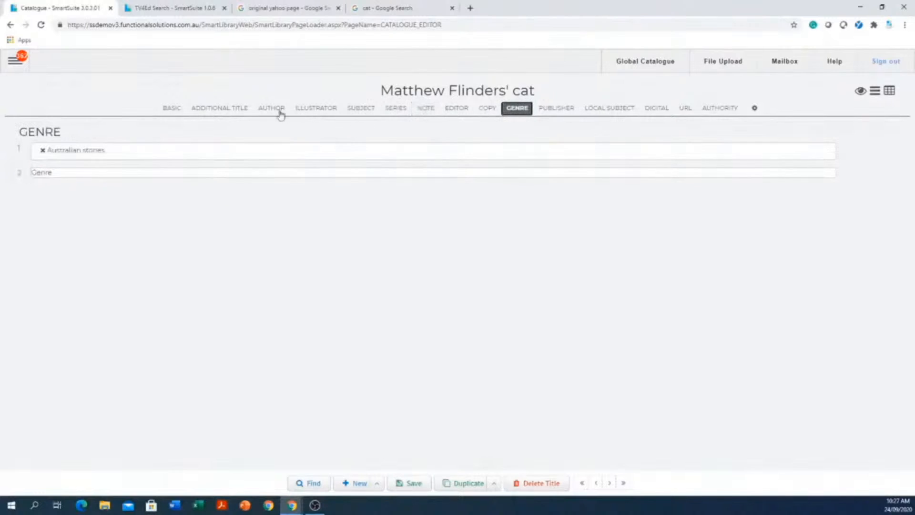
left_click(172, 109)
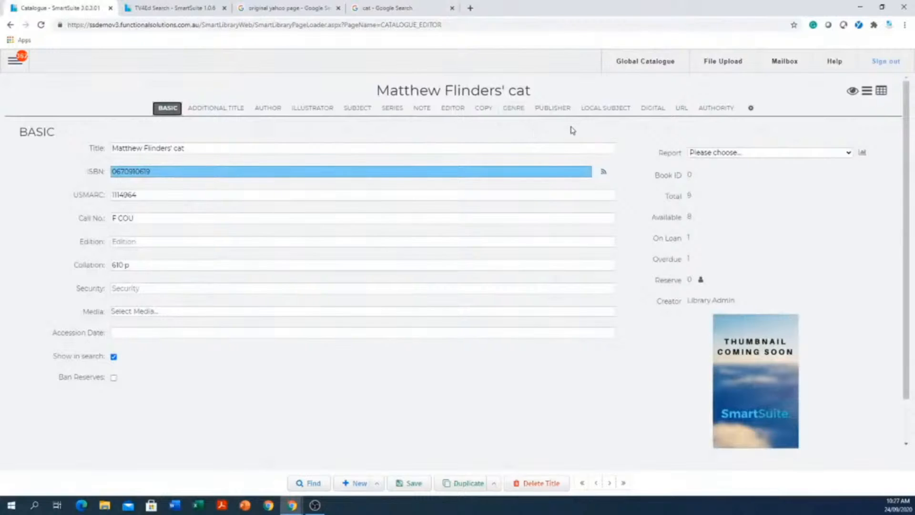
Look through the imported record's copy fields, expanding the copy row's accession, supplier, cost and comment details.
left_click(483, 112)
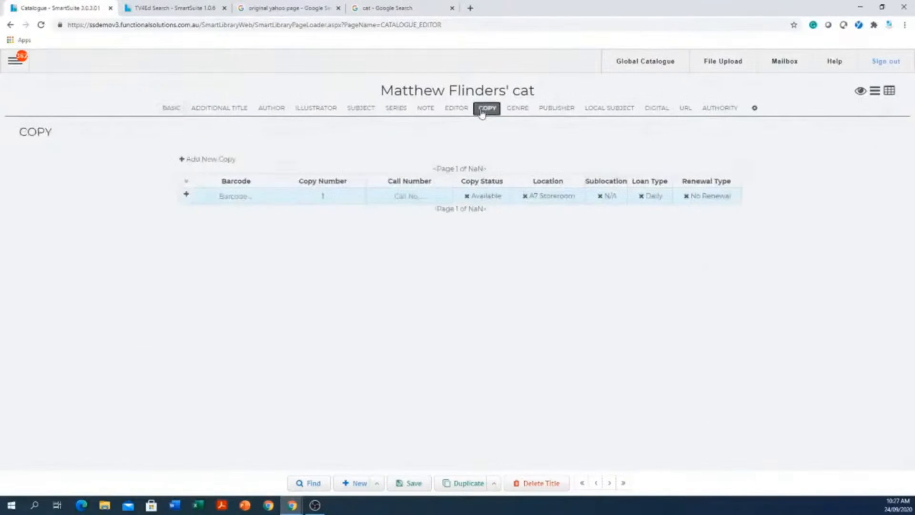
left_click(244, 199)
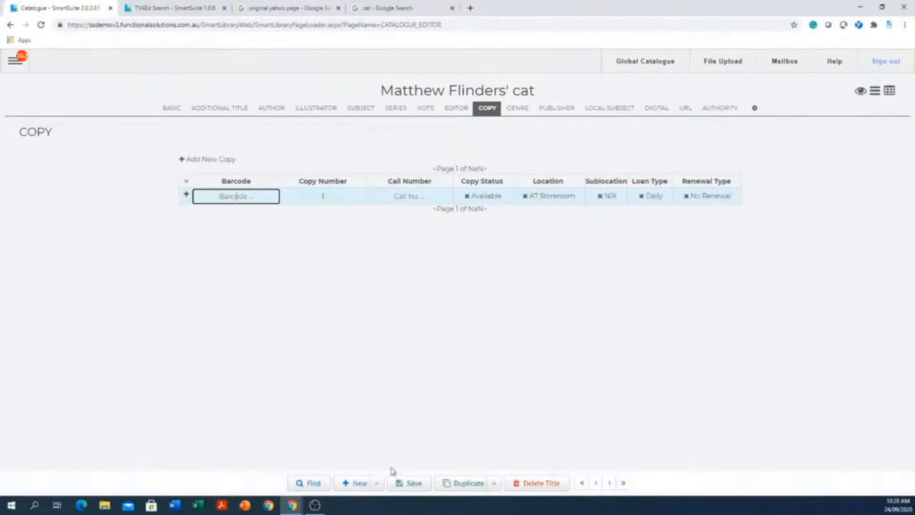
left_click(187, 196)
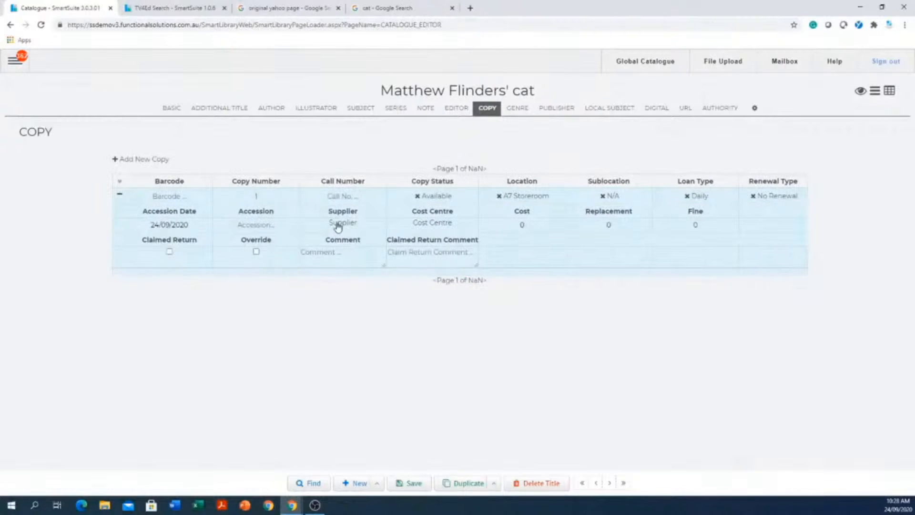
left_click(171, 107)
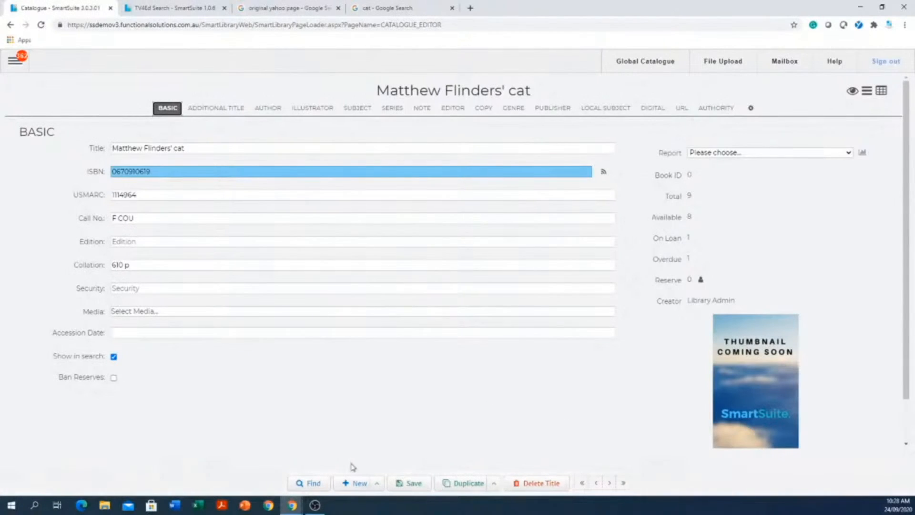
Go to the first catalogue record, discarding pending changes, and open then dismiss its title deletion confirmation.
left_click(583, 484)
left_click(504, 86)
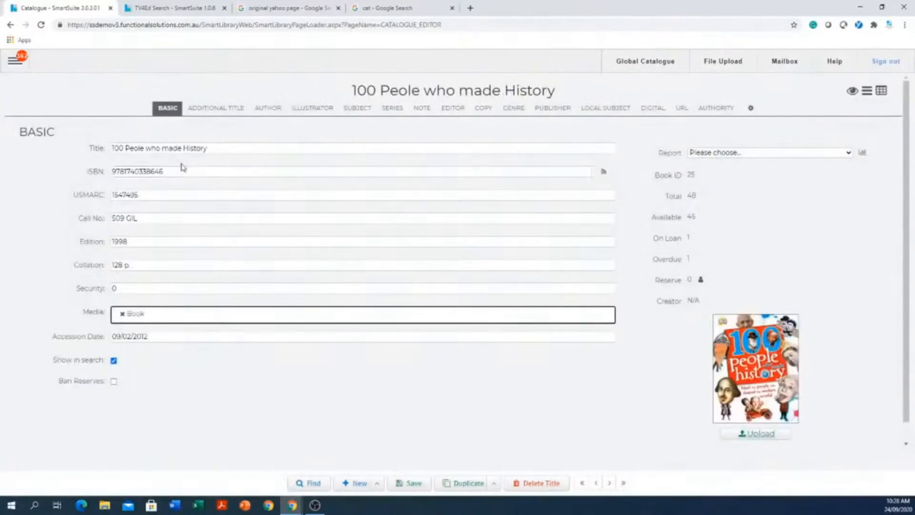
left_click(548, 486)
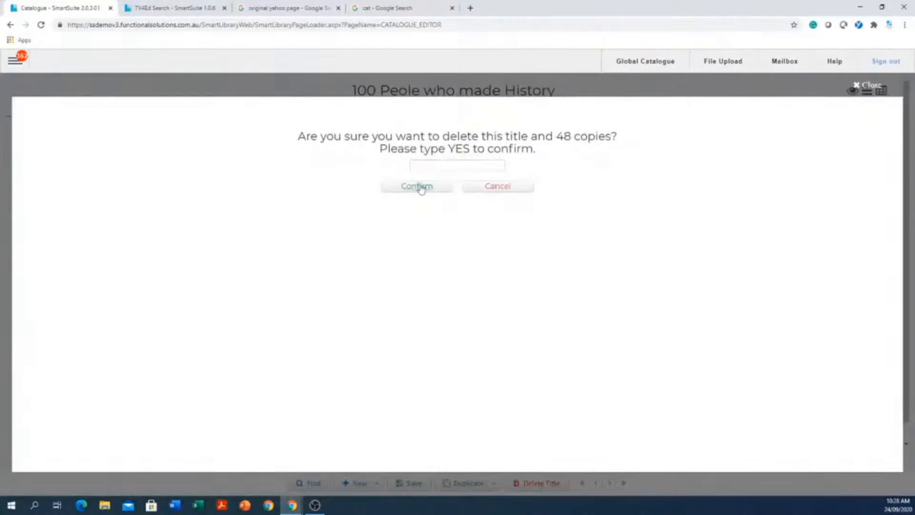
left_click(866, 83)
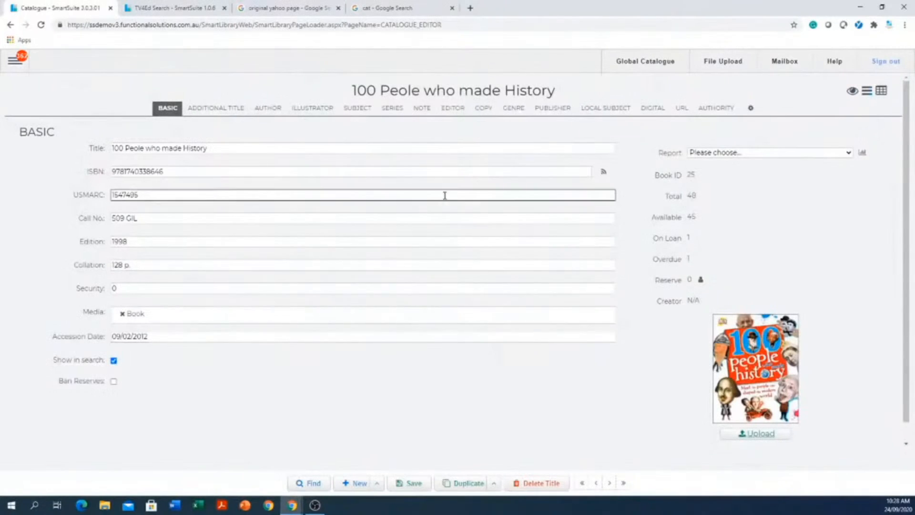
Open the copy list of 100 Peole who made History and expand the details of copy number 7.
left_click(489, 111)
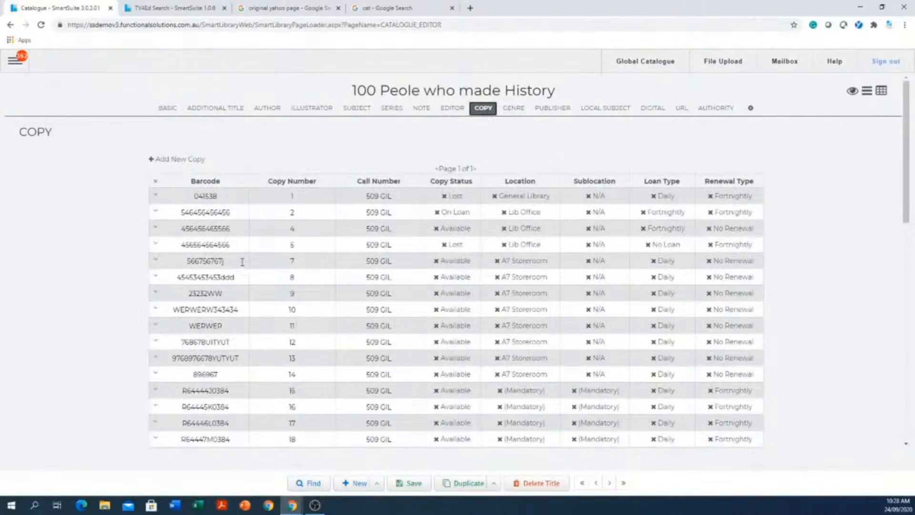
left_click_drag(242, 262, 176, 263)
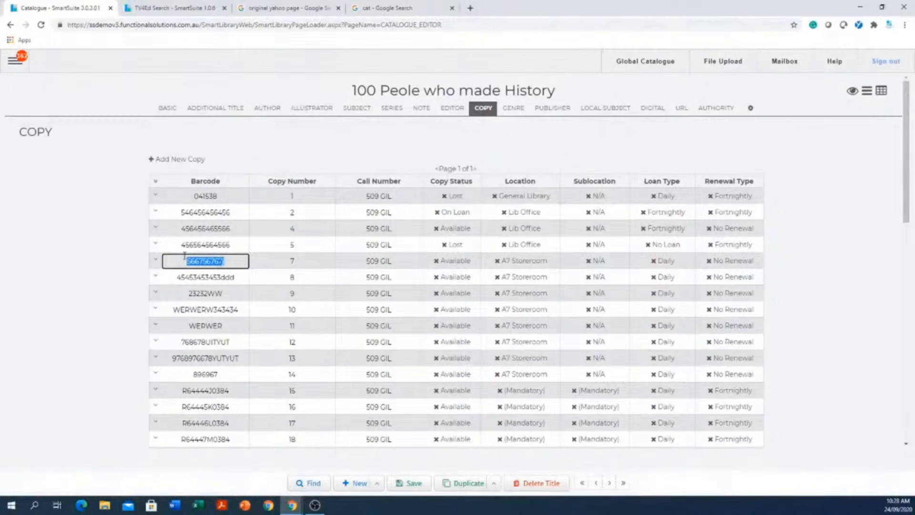
left_click(155, 262)
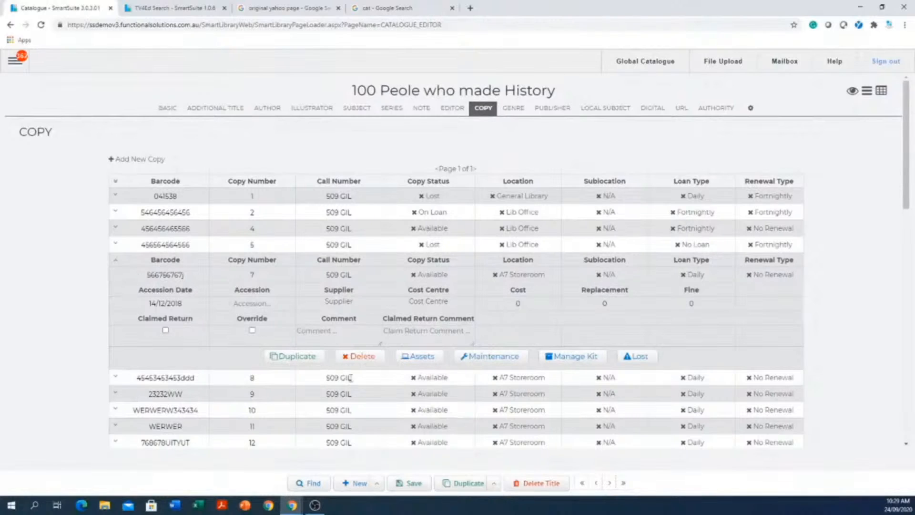
View the Assets and Maintenance forms for copy number 7, closing each without entering anything.
left_click(419, 358)
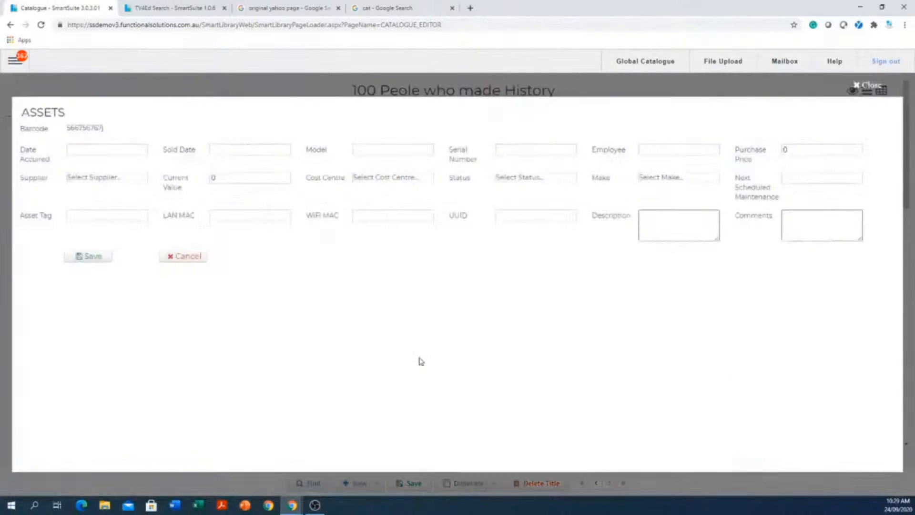
left_click(864, 85)
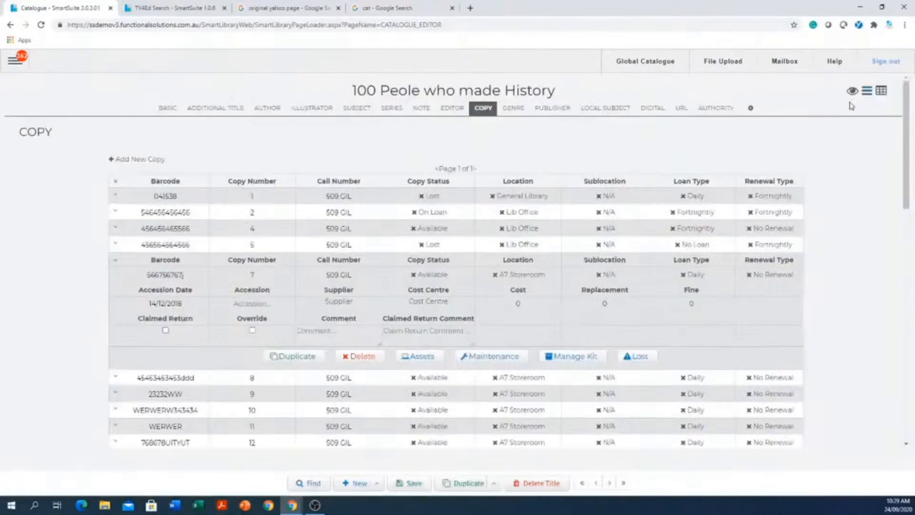
left_click(495, 362)
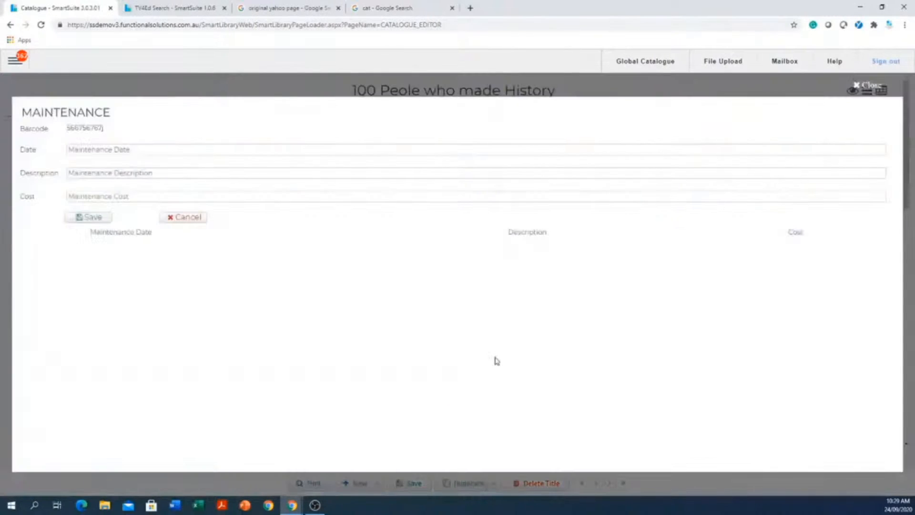
left_click(863, 86)
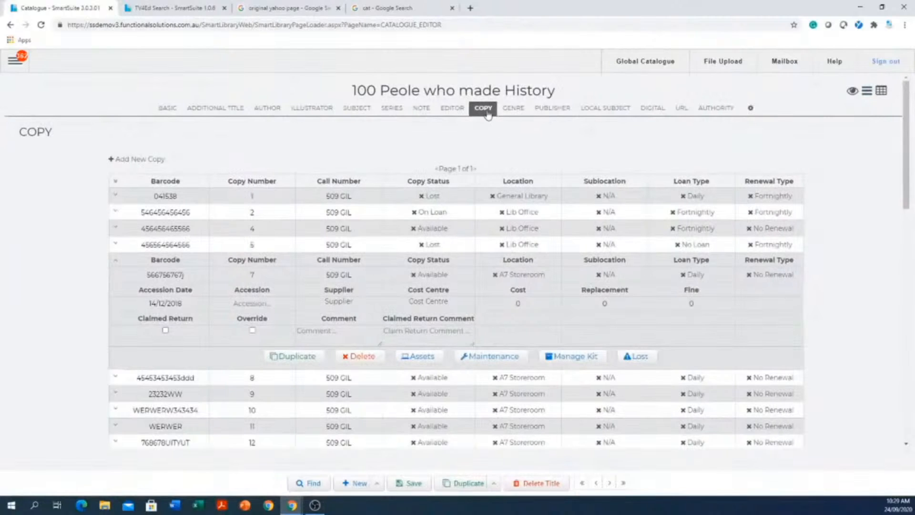
left_click(166, 110)
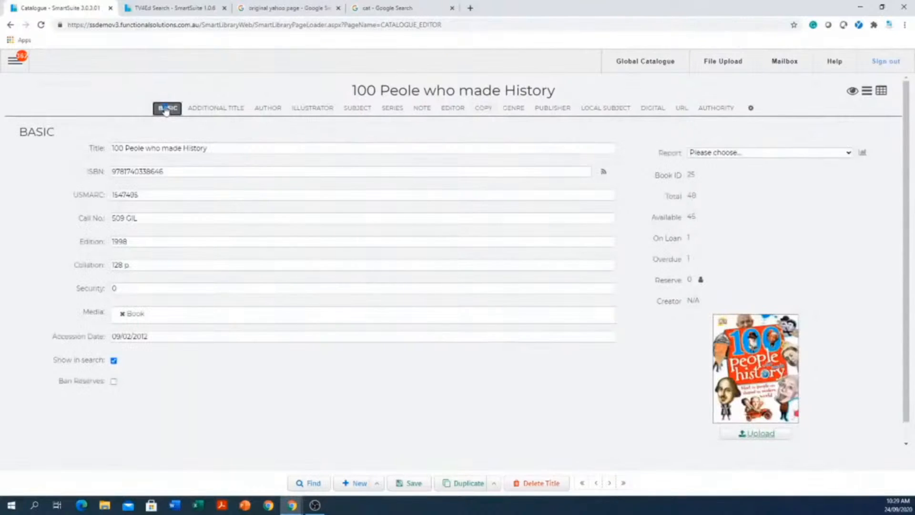
left_click(184, 173)
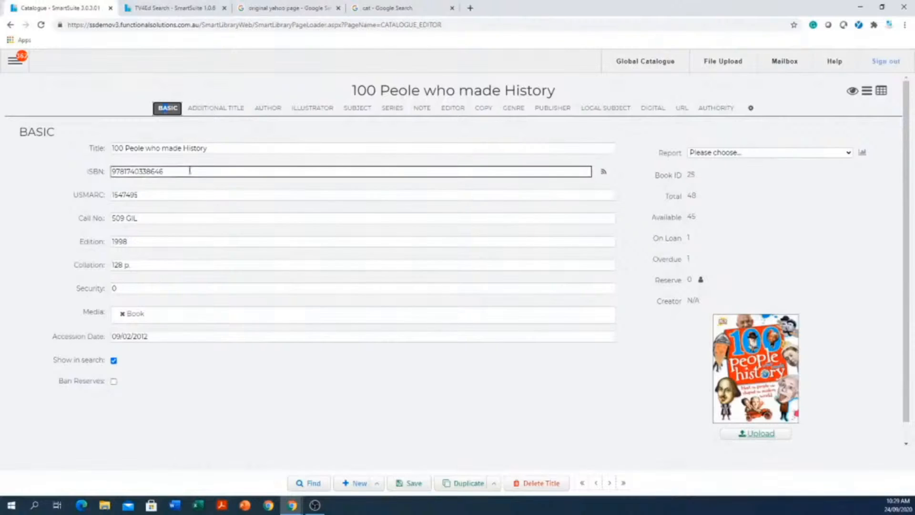
left_click(353, 484)
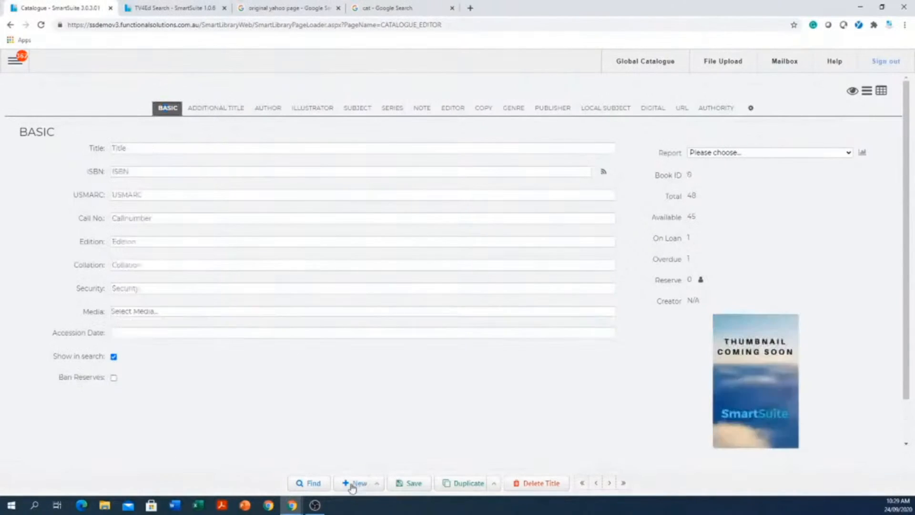
right_click(207, 171)
left_click(230, 246)
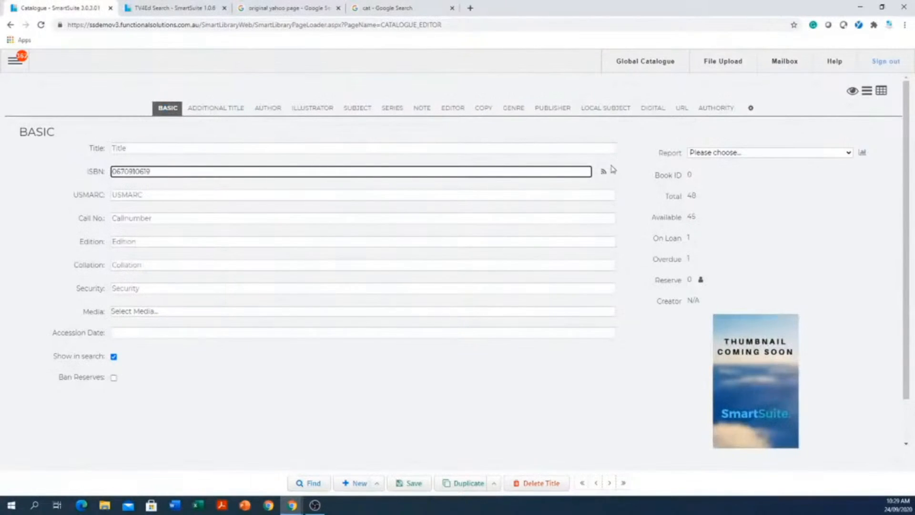
left_click(603, 171)
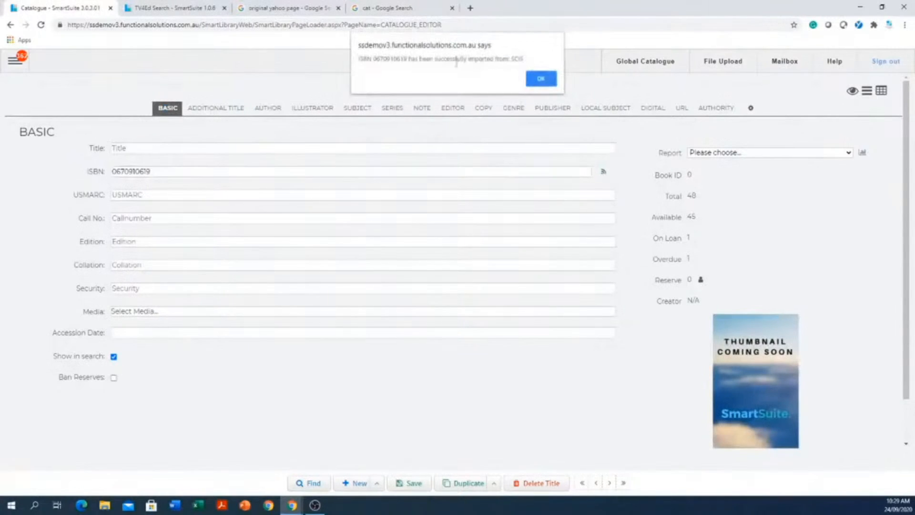
left_click(535, 86)
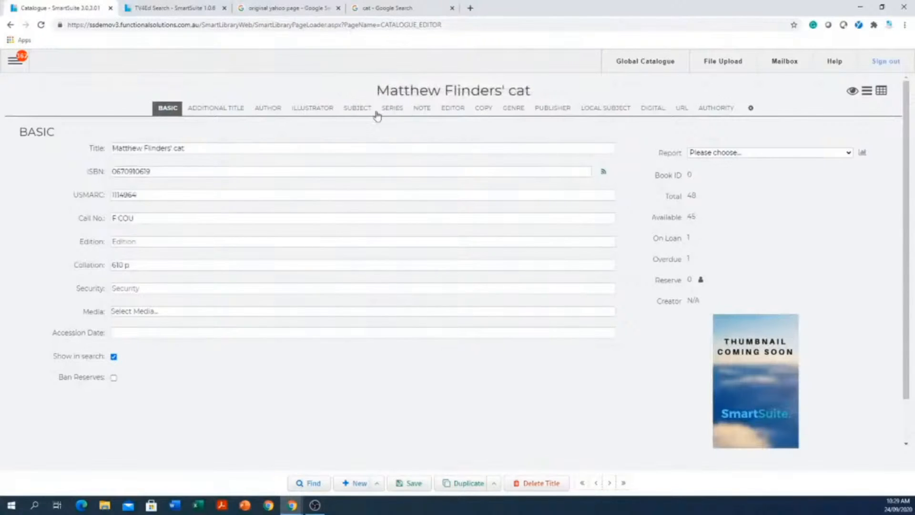
View the imported record's copy section and try to start another new record, returning to the basic details.
left_click(489, 109)
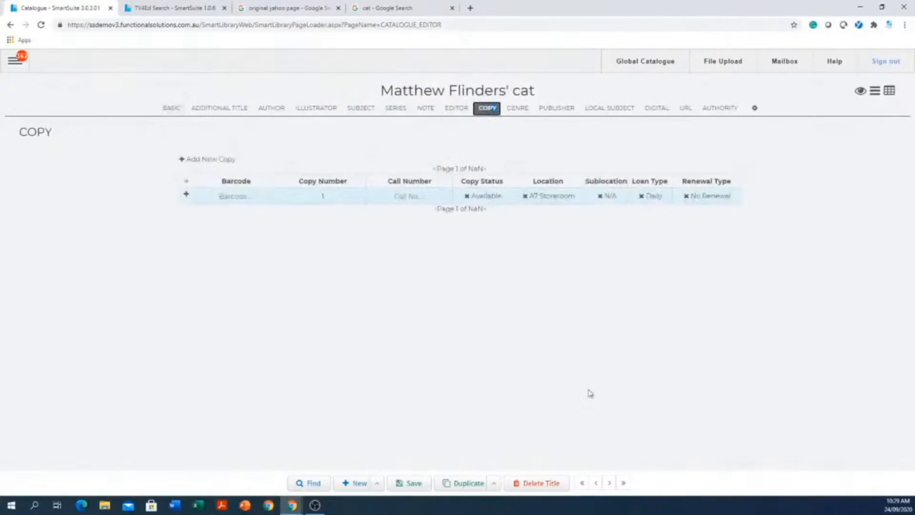
left_click(355, 484)
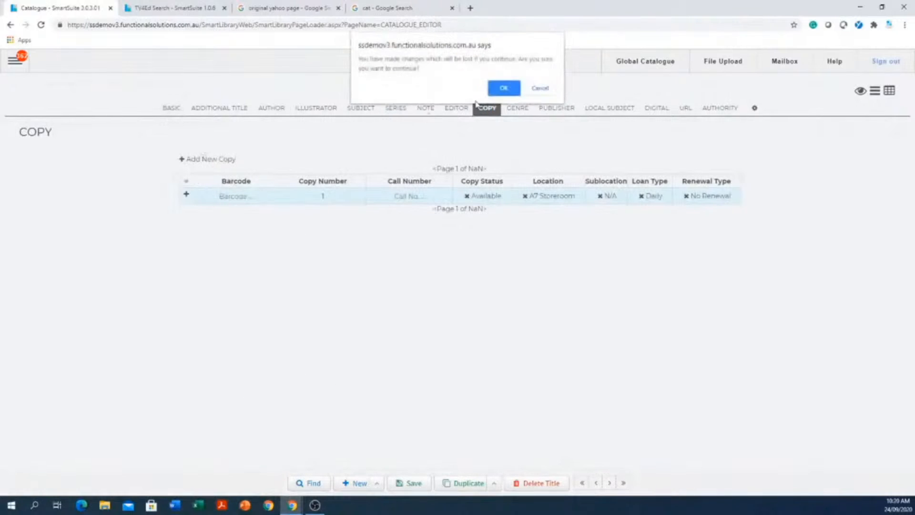
left_click(503, 86)
left_click(167, 109)
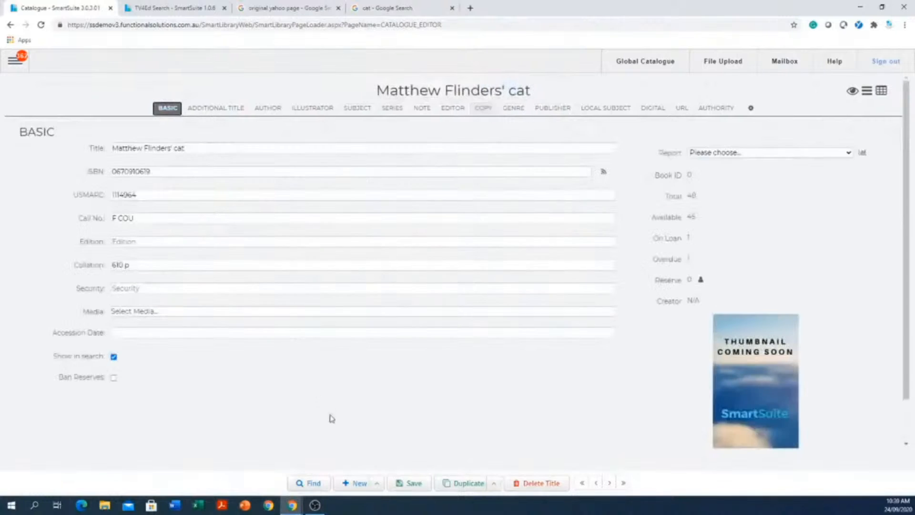
left_click(164, 172)
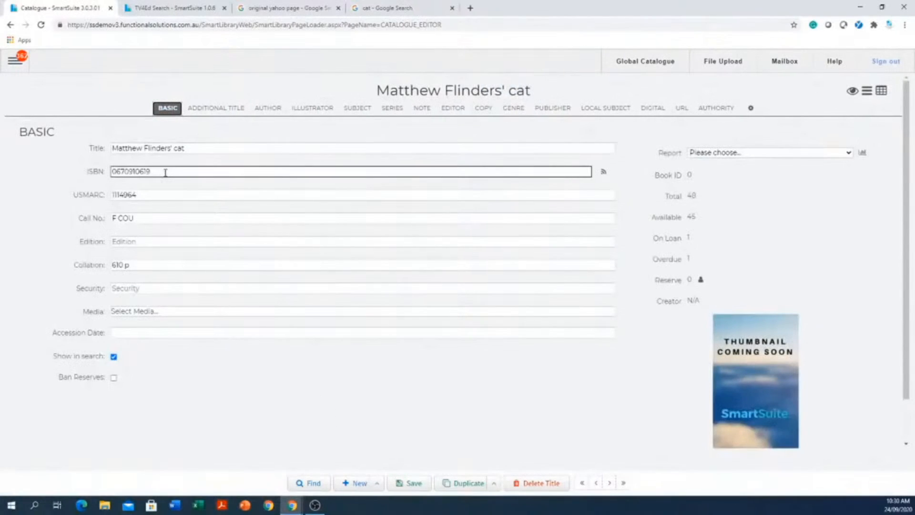
left_click(305, 210)
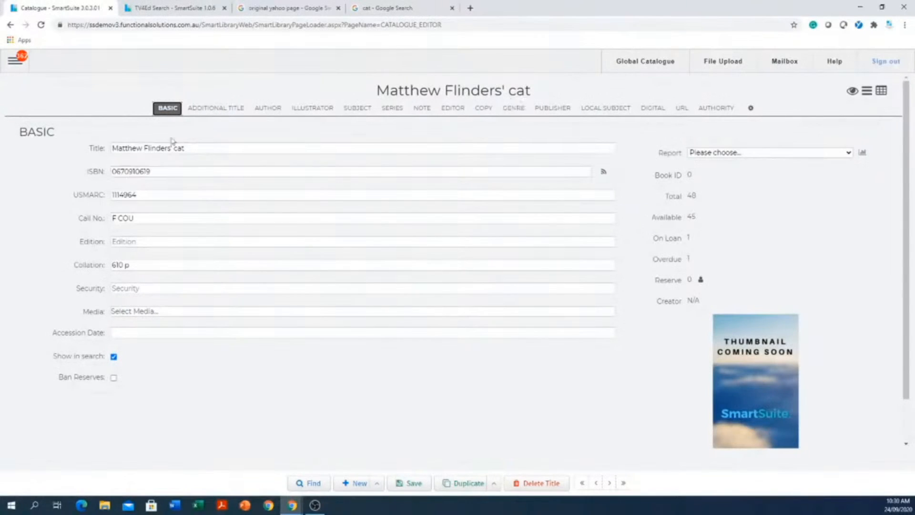
Switch to the Global Catalogue, leaving the current catalogue record without saving its changes.
left_click(13, 66)
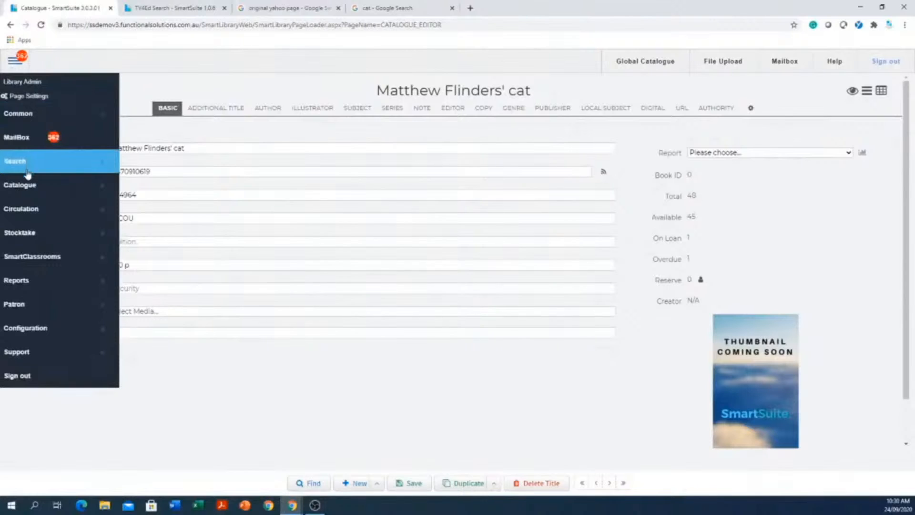
left_click(85, 185)
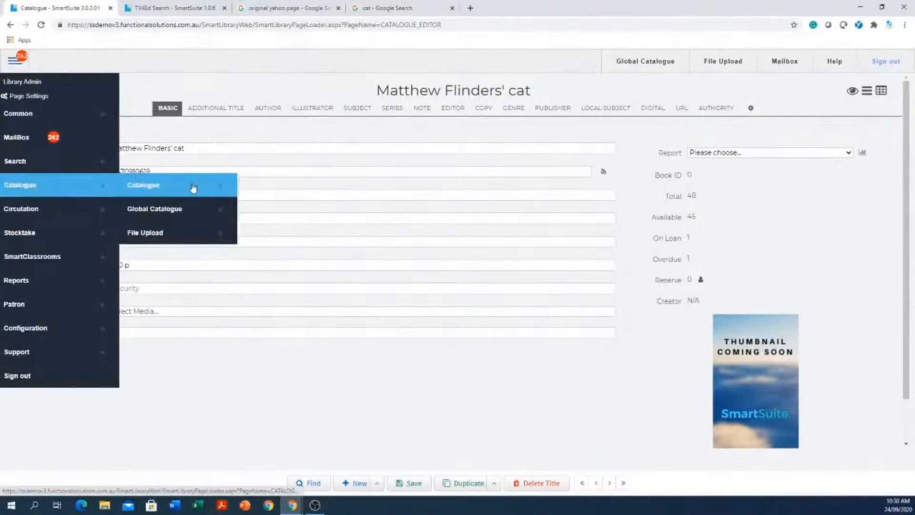
left_click(162, 218)
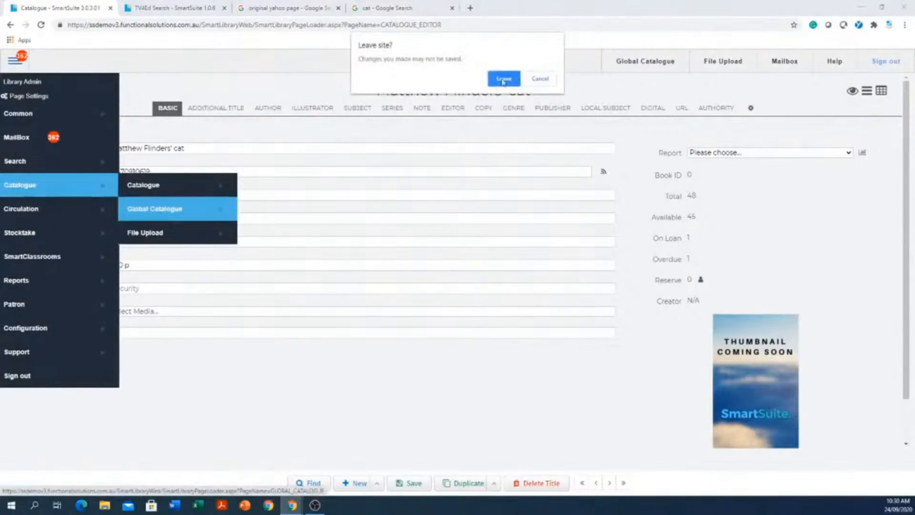
left_click(502, 79)
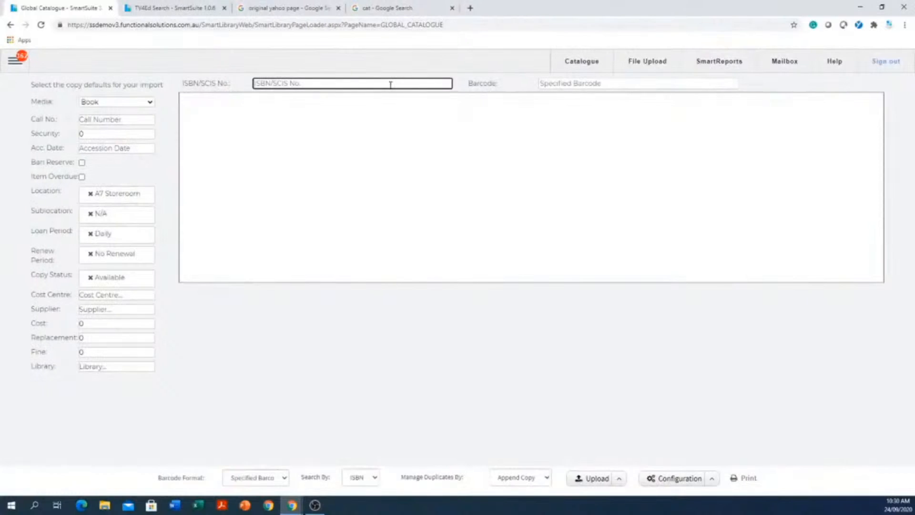
type("0670910619")
key("Tab")
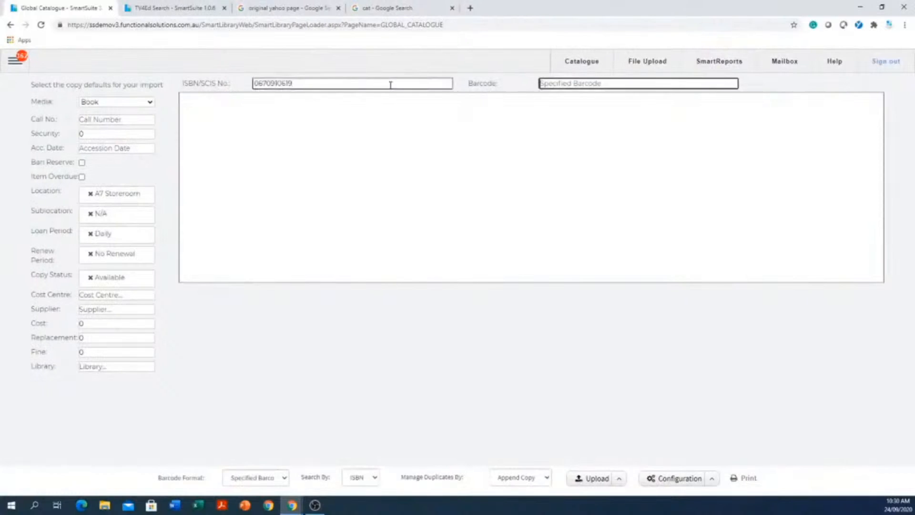
type("qwe233")
key("Return")
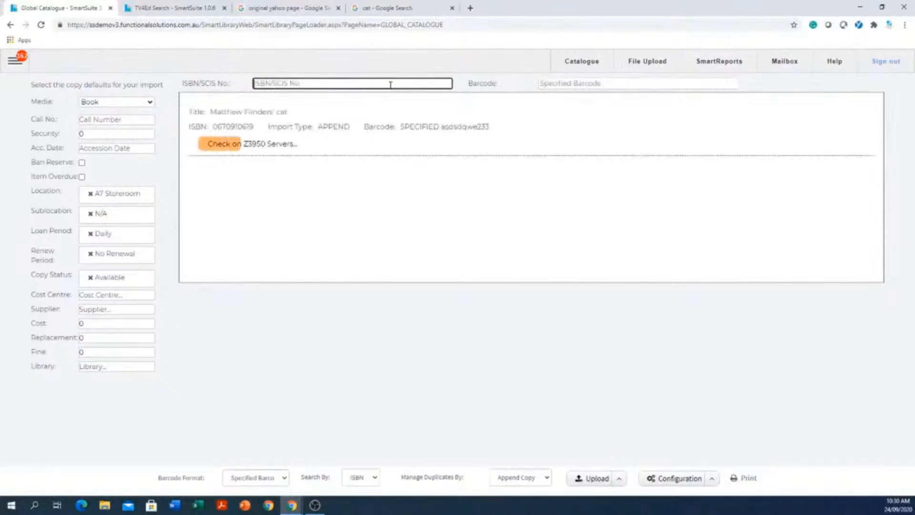
type("0670910619")
key("Return")
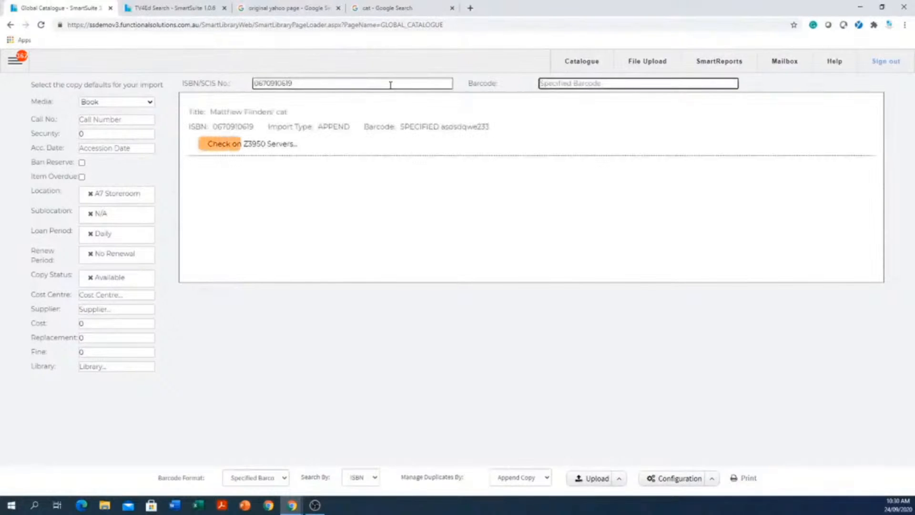
type("reererfgdfg")
key("Return")
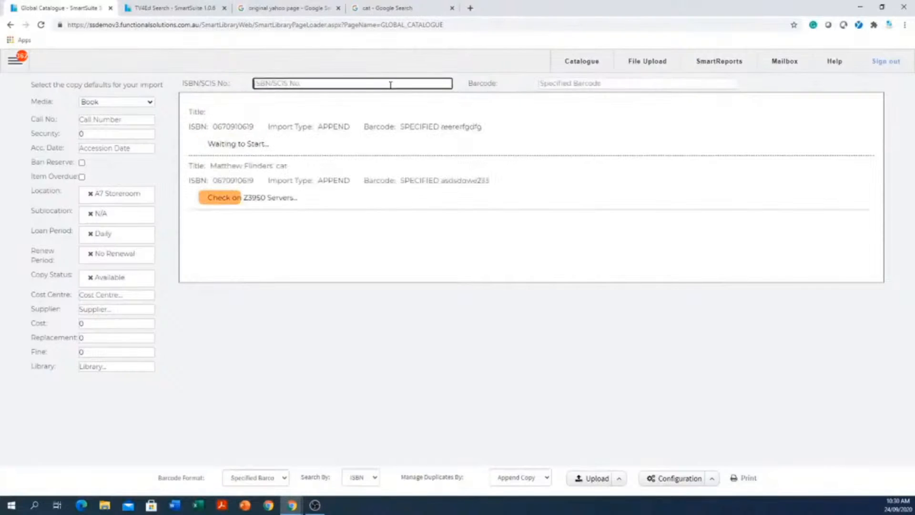
key("Tab")
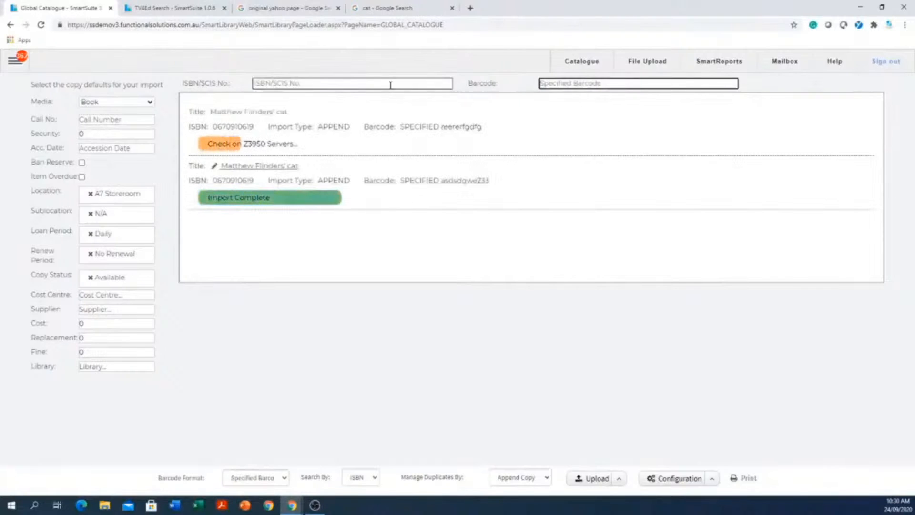
left_click(390, 84)
type("0670910619")
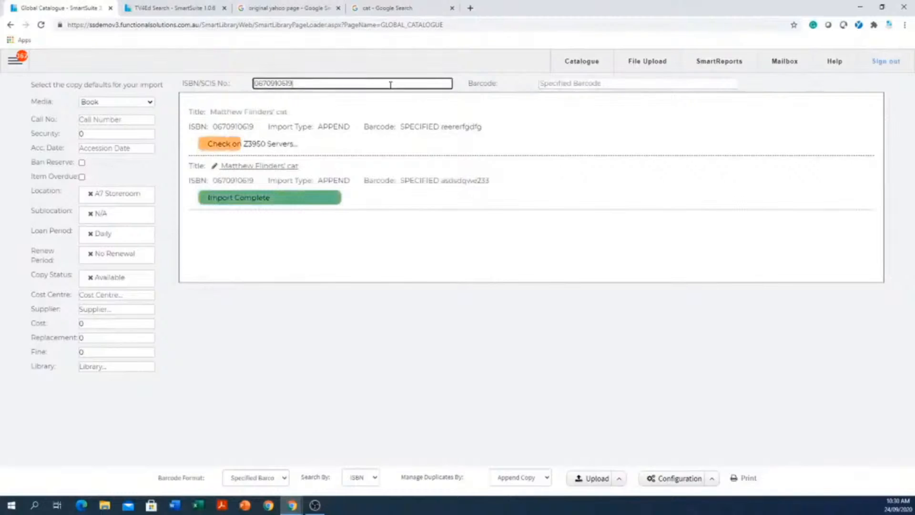
key("Tab")
type("ghjhuyt756")
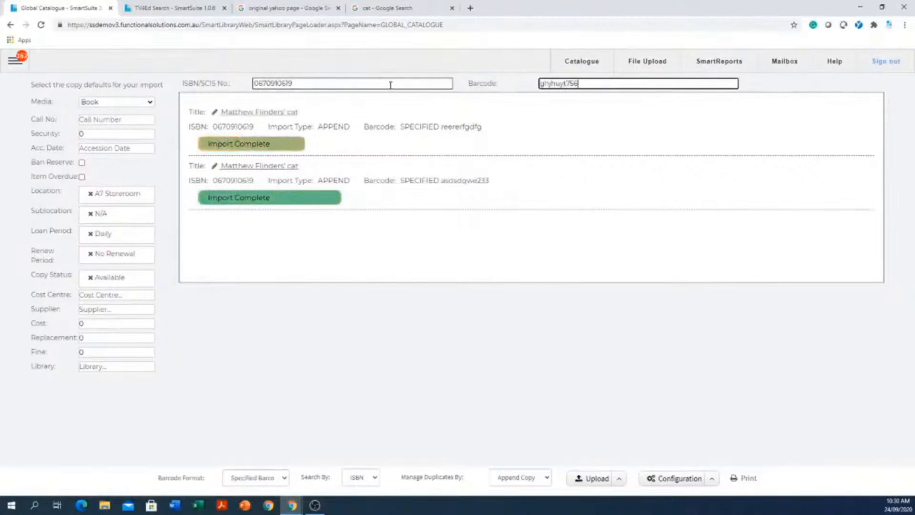
key("Return")
type("0670910619")
key("Tab")
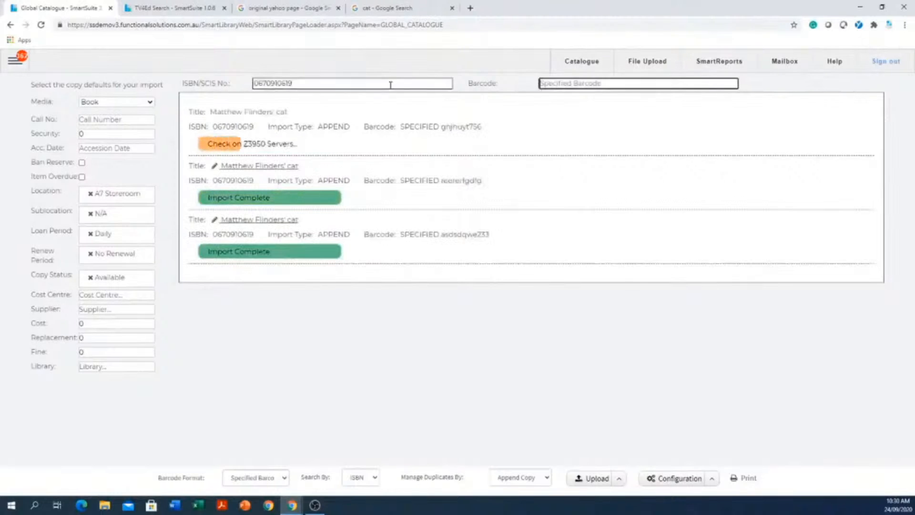
type("ertefdsf453")
key("Return")
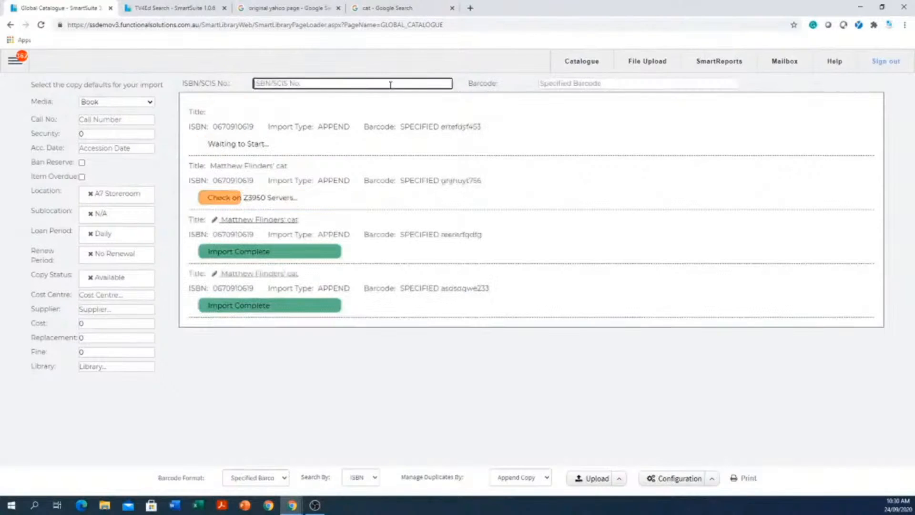
type("0670910619")
key("Tab")
type("34rwefds")
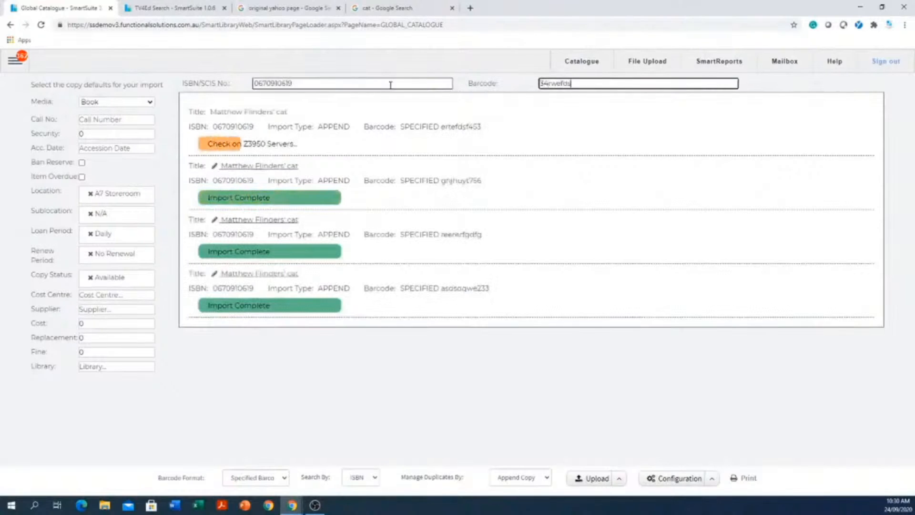
key("Return")
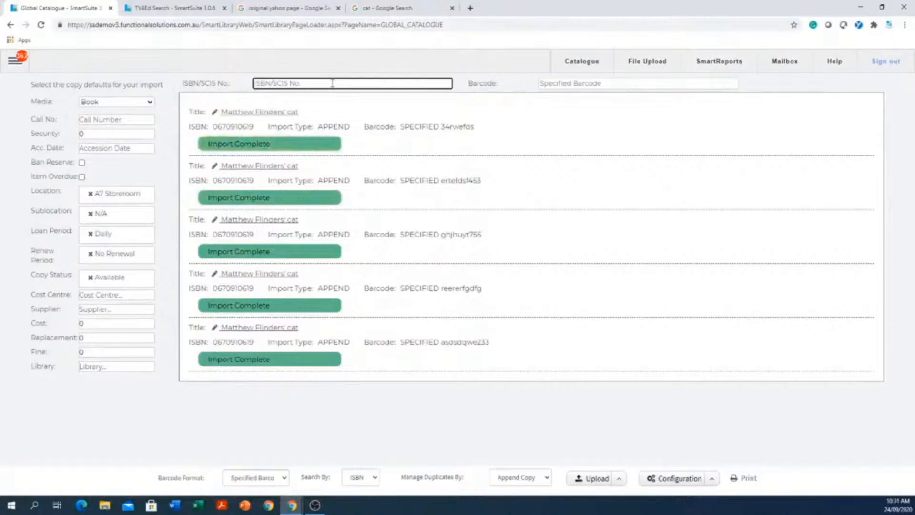
Try to import a copy by the made-up ISBN 3545345 with the specified barcode dfftewrdsa.
type("3545345")
key("Tab")
type("df")
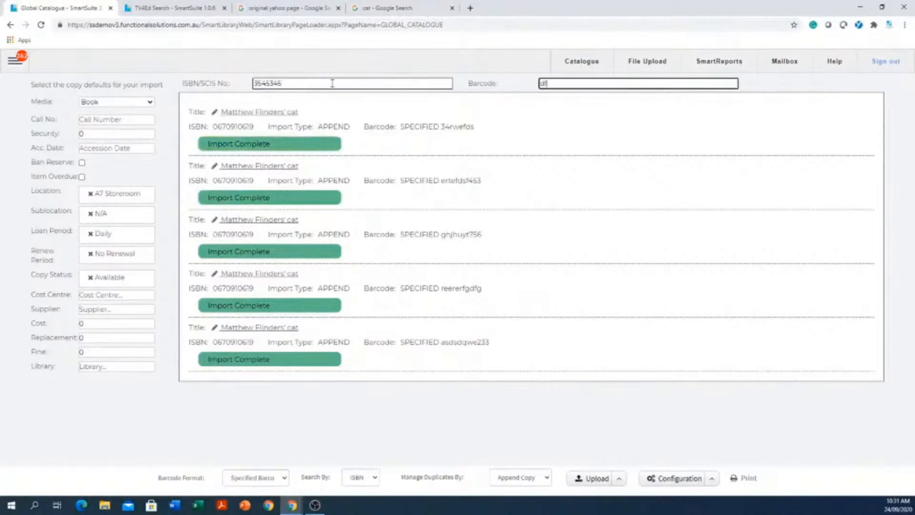
type("ftewrdss")
key("Return")
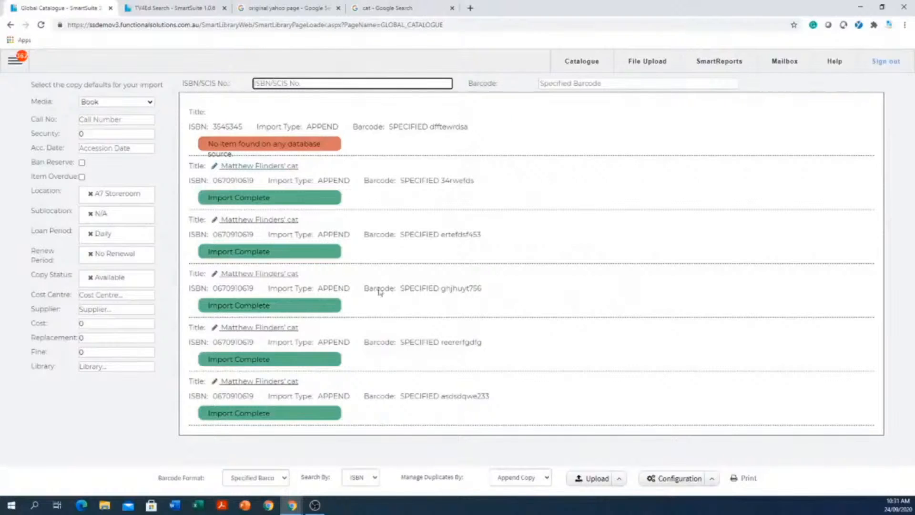
Open the print report for the imported copies and regenerate its spine labels with 17 blank label positions.
left_click(749, 479)
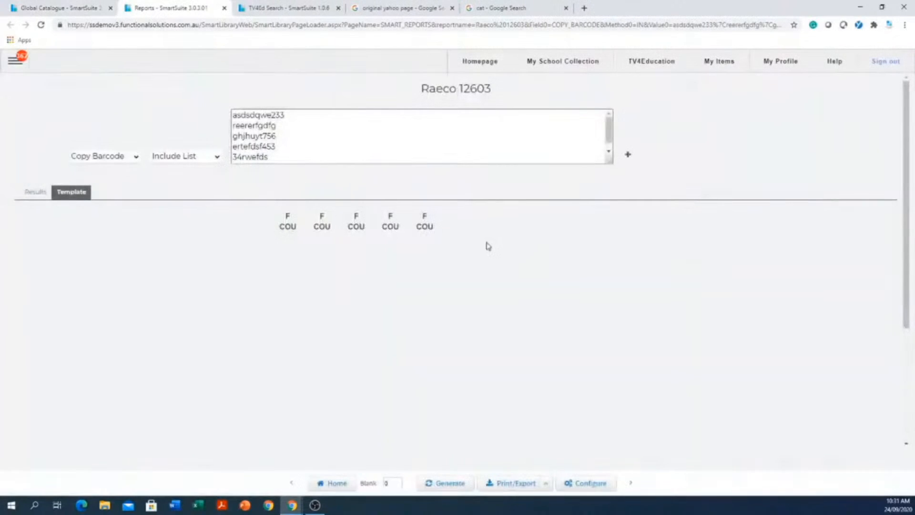
double_click(392, 483)
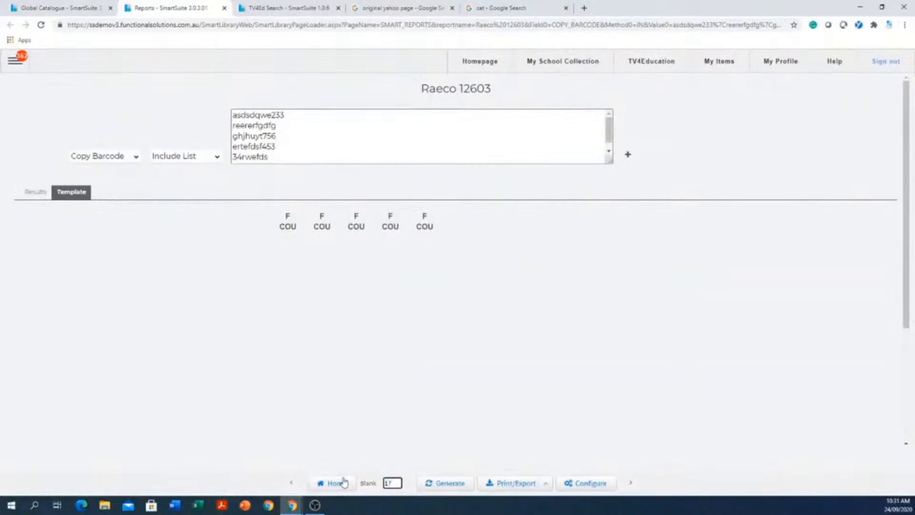
left_click(452, 483)
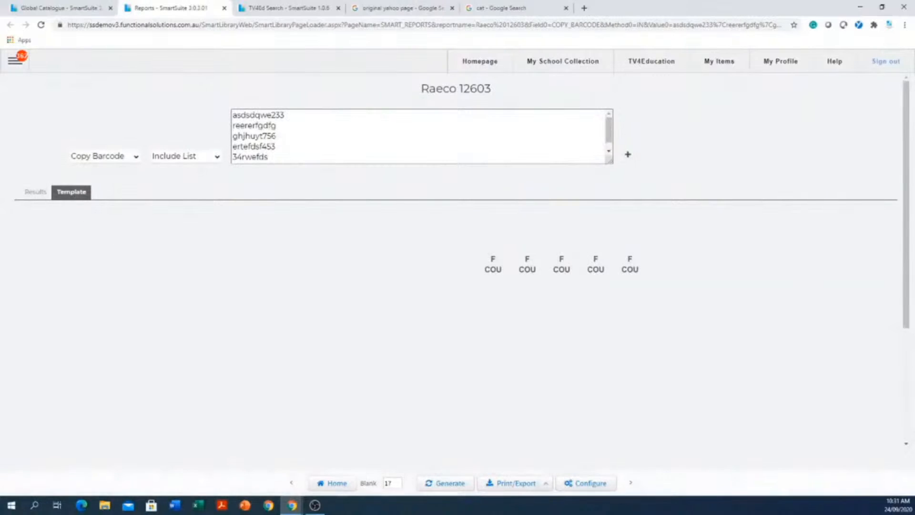
Switch to Circulation and load the class 12, homeroom 07D patron from the full patron list, accepting the circulation warning.
left_click(13, 62)
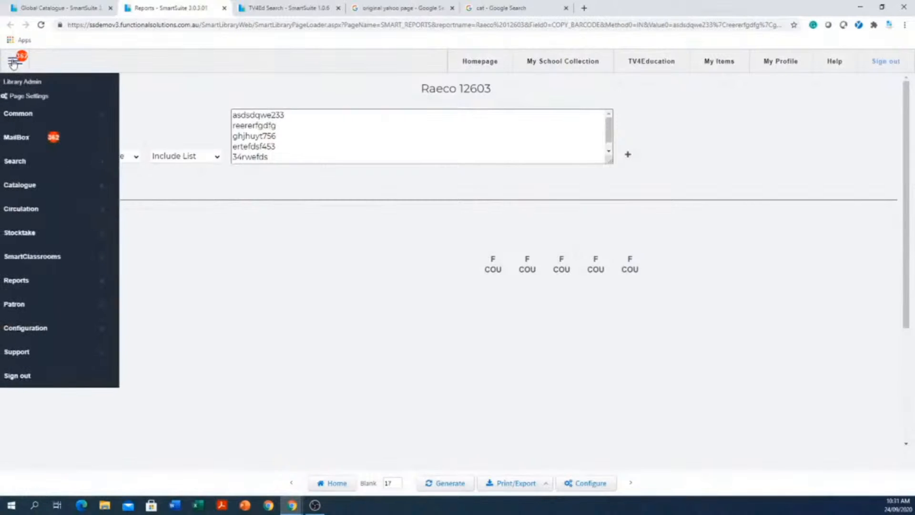
mouse_move(50, 215)
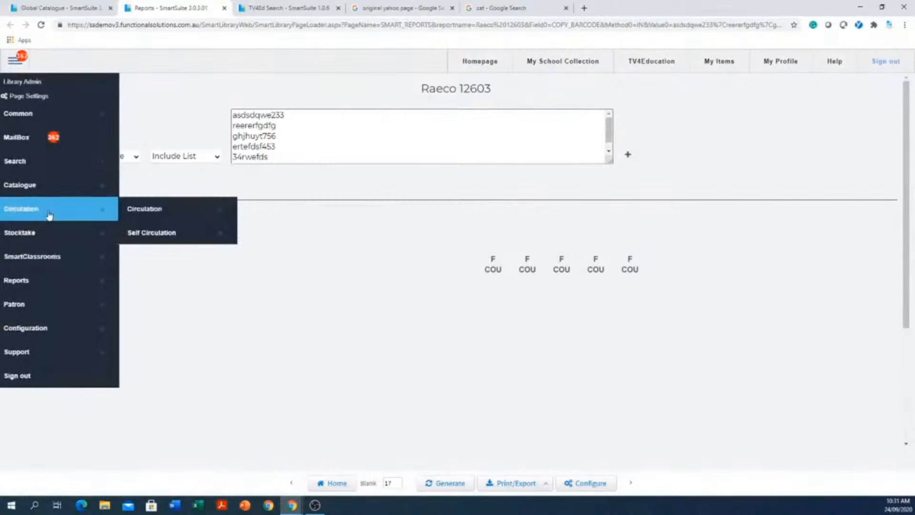
left_click(171, 213)
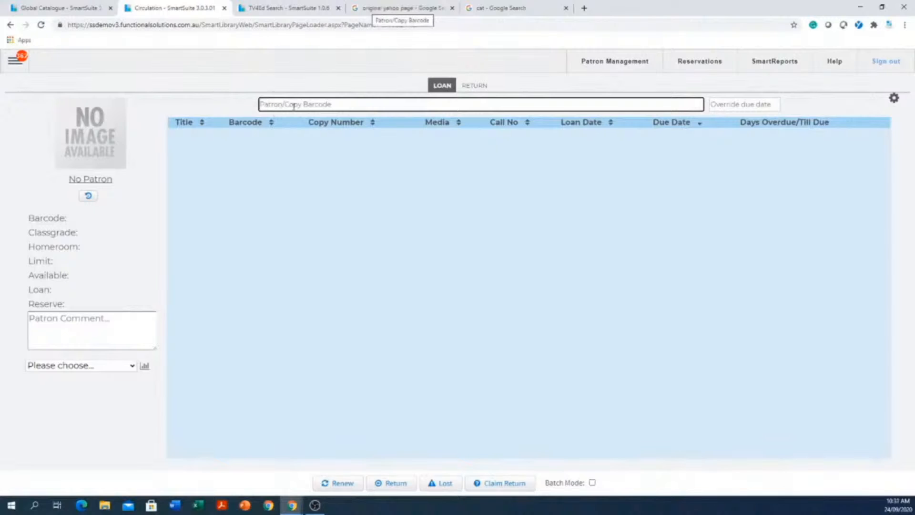
key("Return")
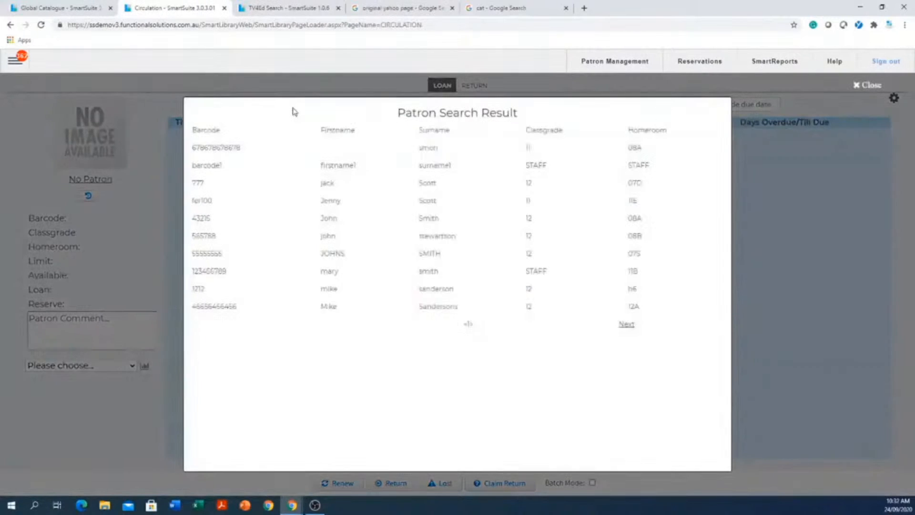
left_click(414, 187)
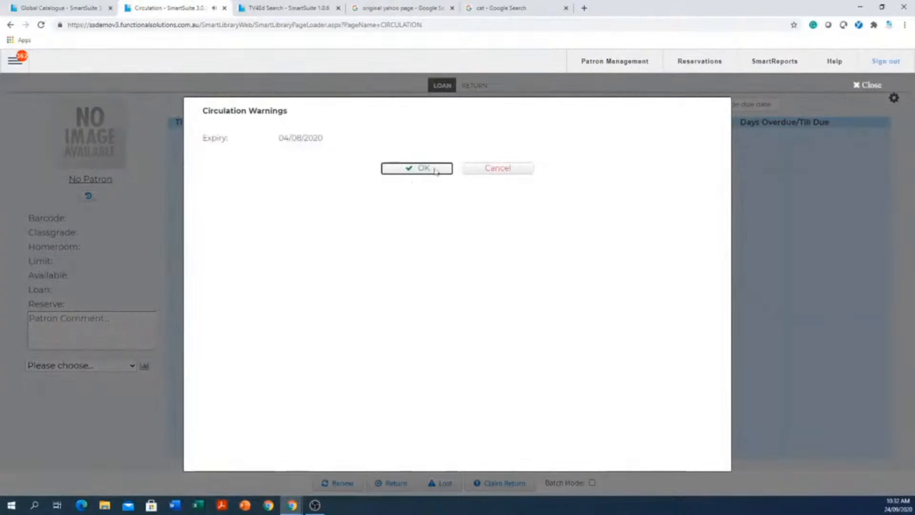
left_click(419, 168)
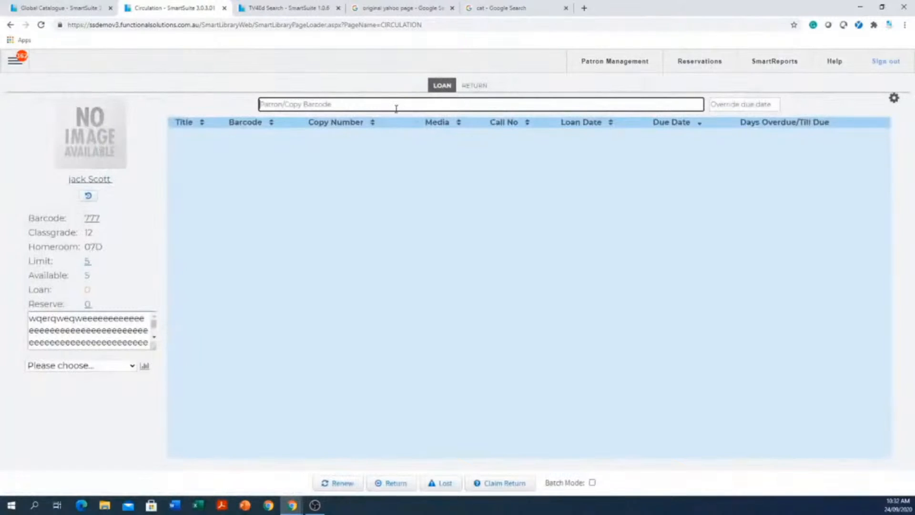
Search for patrons by surname and load the class 12, homeroom 07S patron, accepting the circulation warnings.
type("smith")
key("Return")
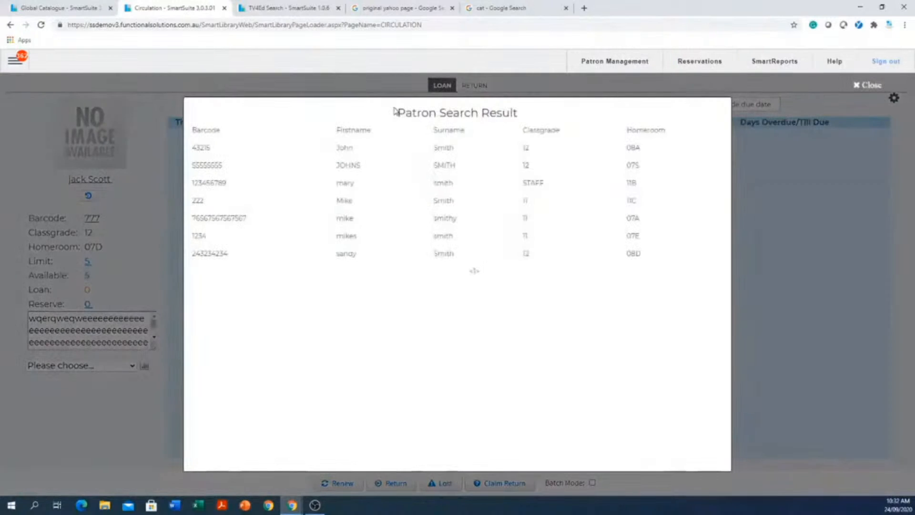
left_click(453, 168)
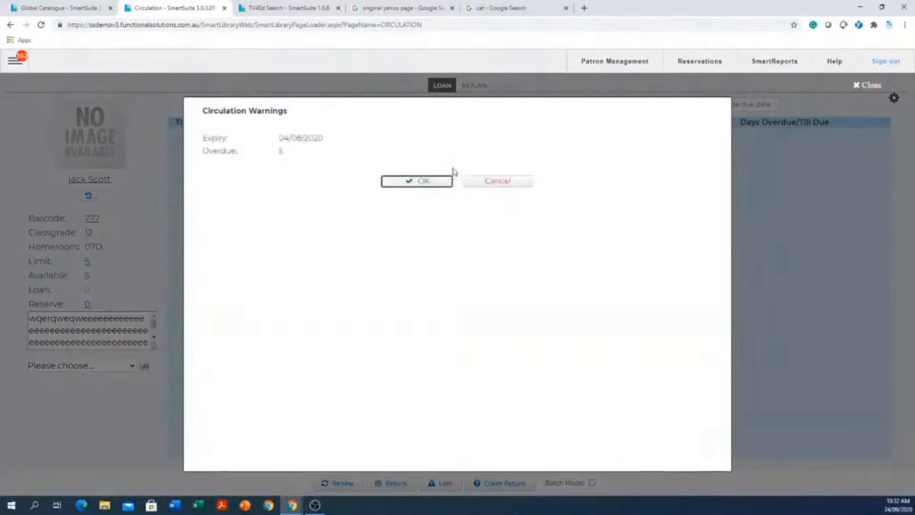
left_click(414, 184)
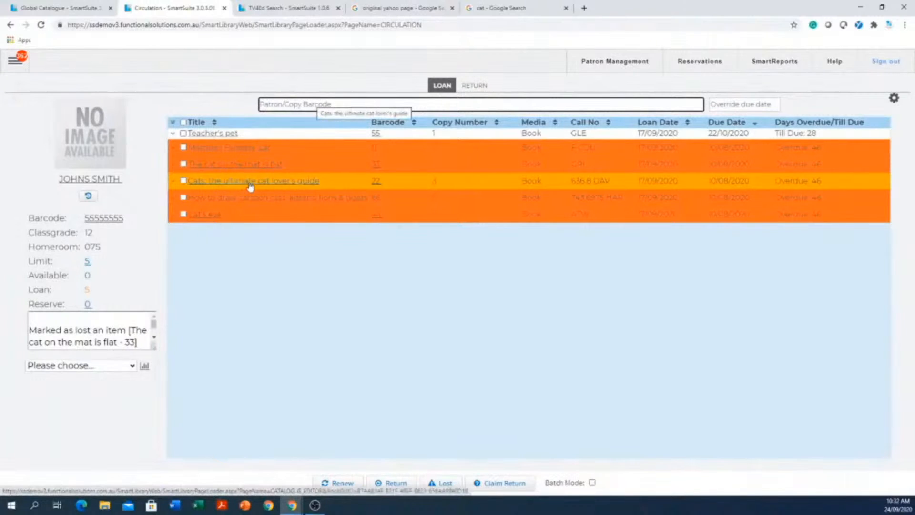
Record a claimed return for the patron's loan of Matthew Flinders' cat without a comment, then clear its selection.
left_click(184, 147)
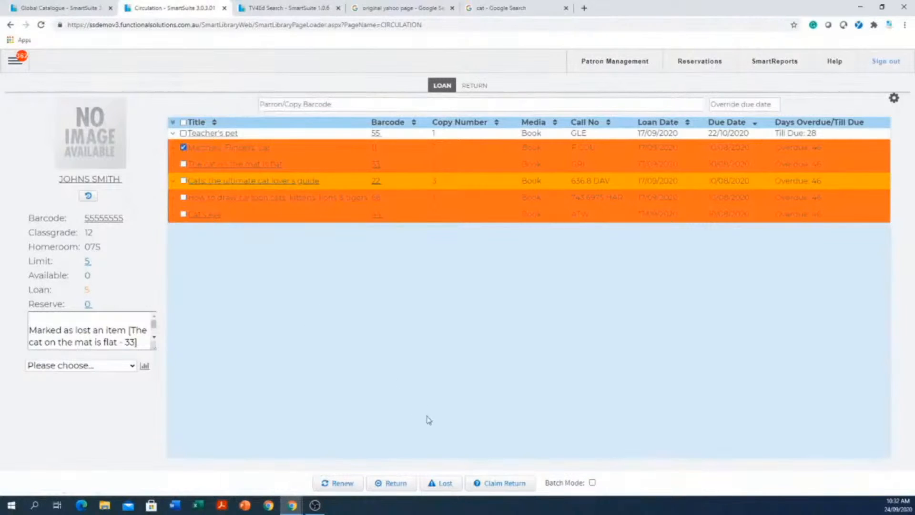
left_click(499, 484)
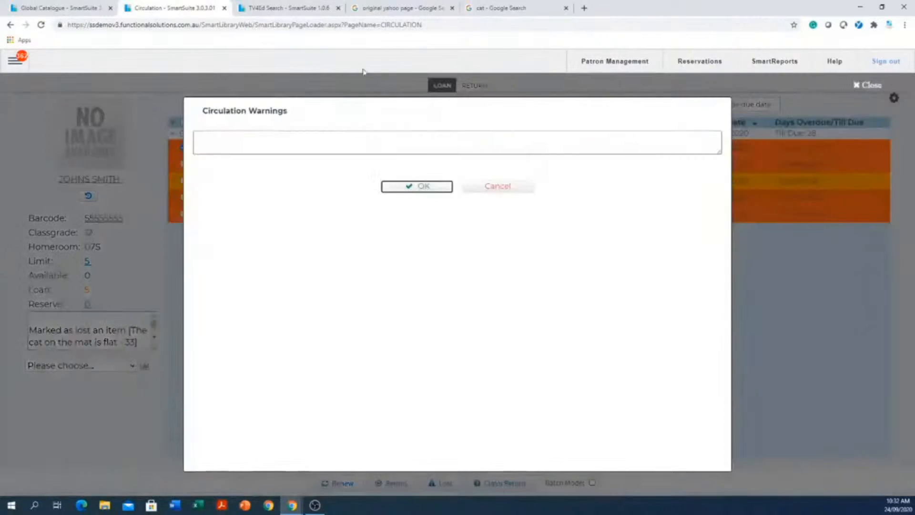
left_click(422, 187)
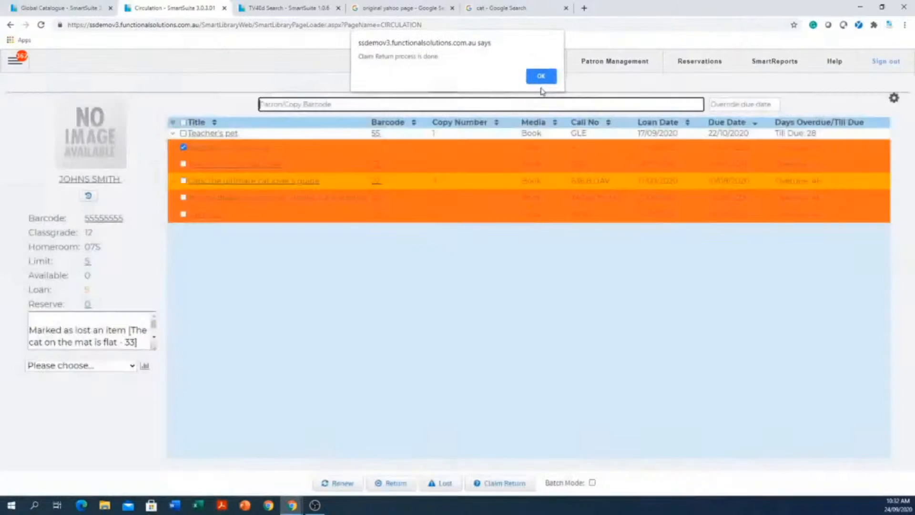
left_click(541, 78)
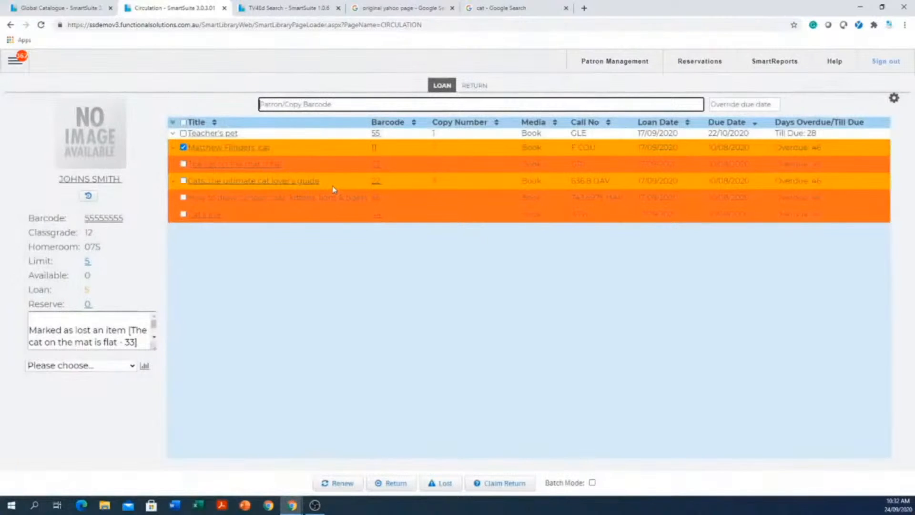
left_click(460, 385)
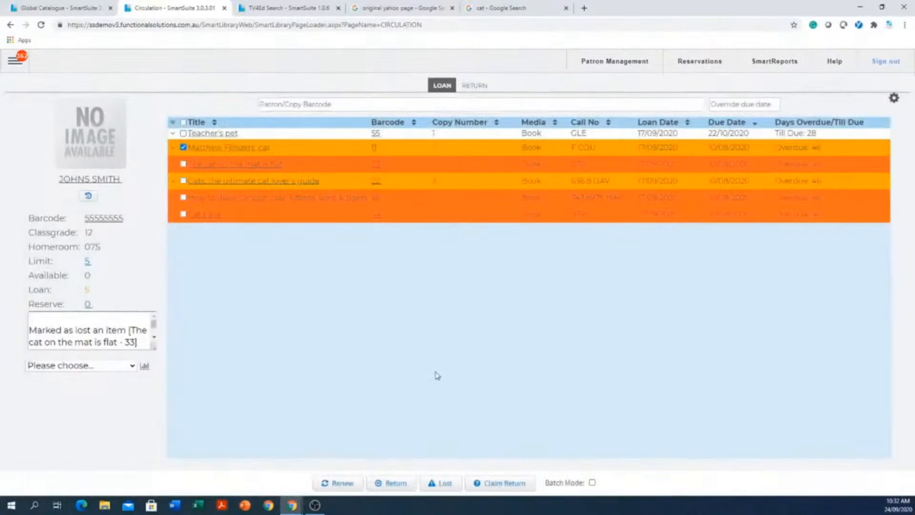
left_click(184, 148)
View the return mode and go back to the patron's loans, accepting the circulation warnings.
left_click(479, 87)
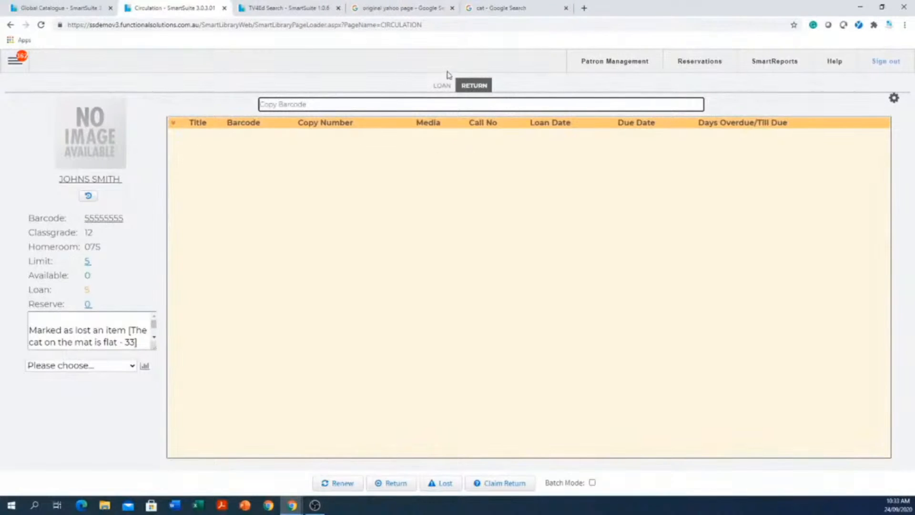
left_click(432, 86)
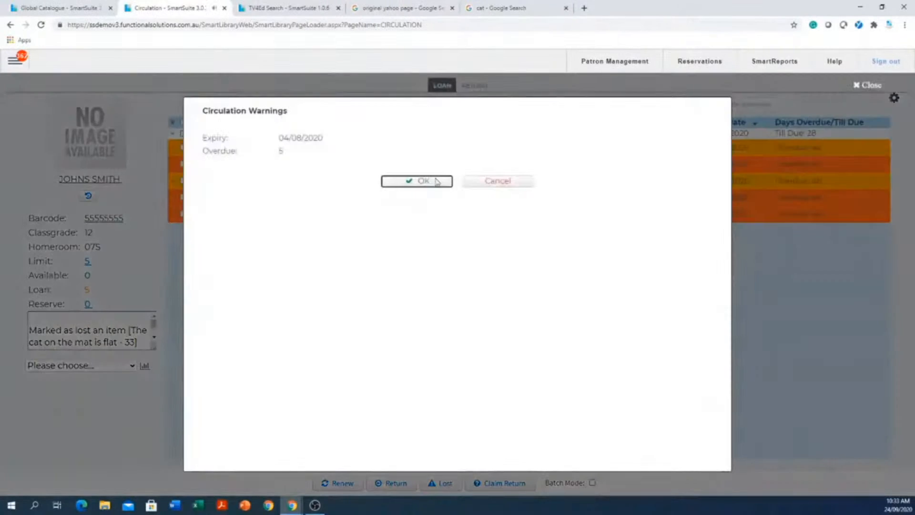
left_click(435, 179)
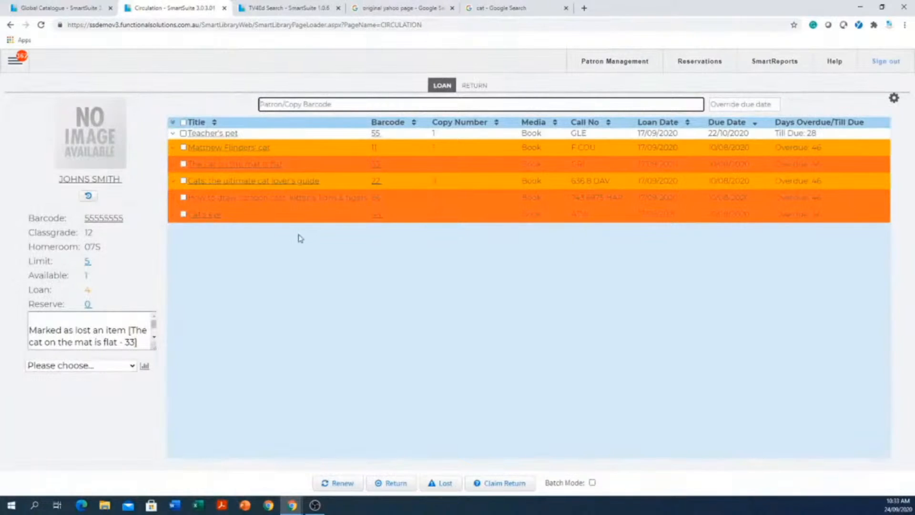
Open the Overdue Items report for the loaded patron.
left_click(74, 365)
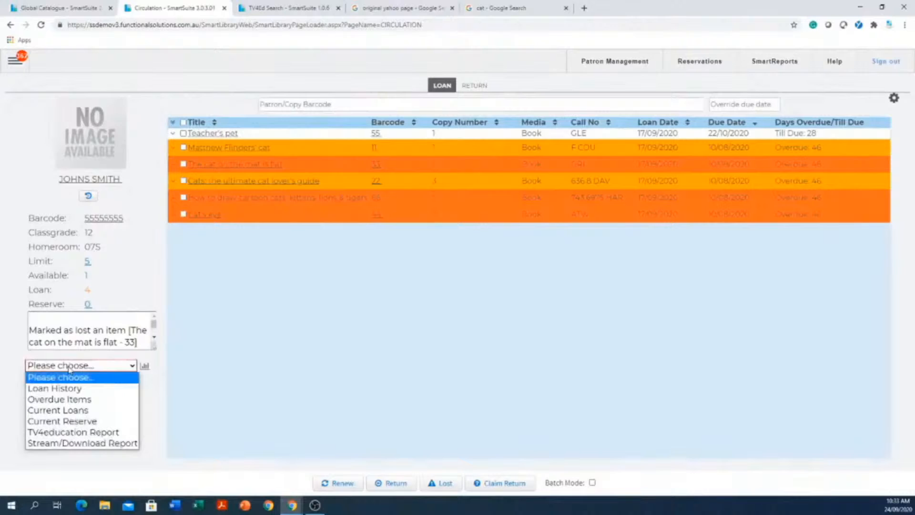
left_click(58, 399)
left_click(145, 366)
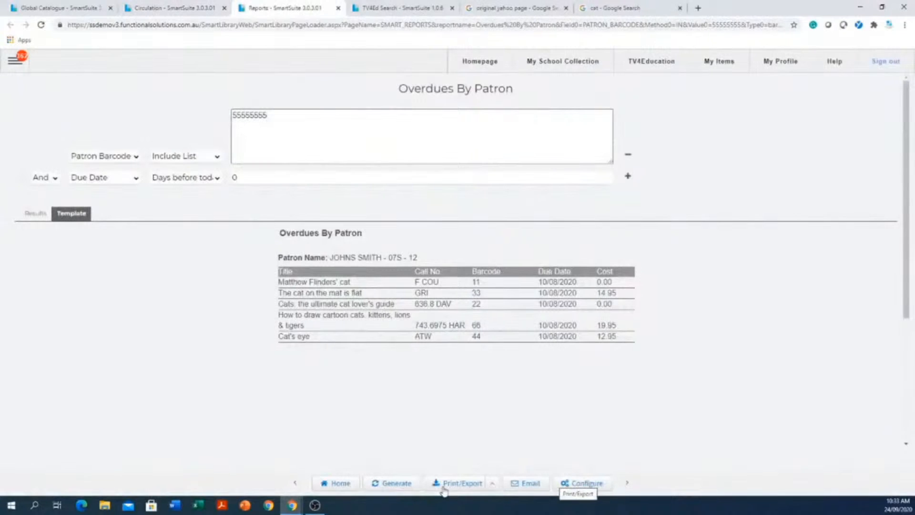
Review the email scheduling options for the Overdues By Patron report, then close them without sending or scheduling.
left_click(532, 490)
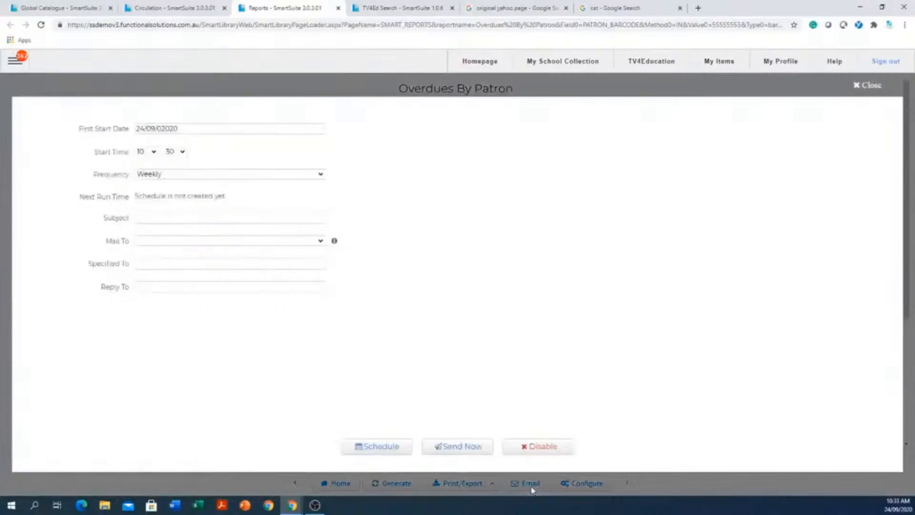
left_click(190, 220)
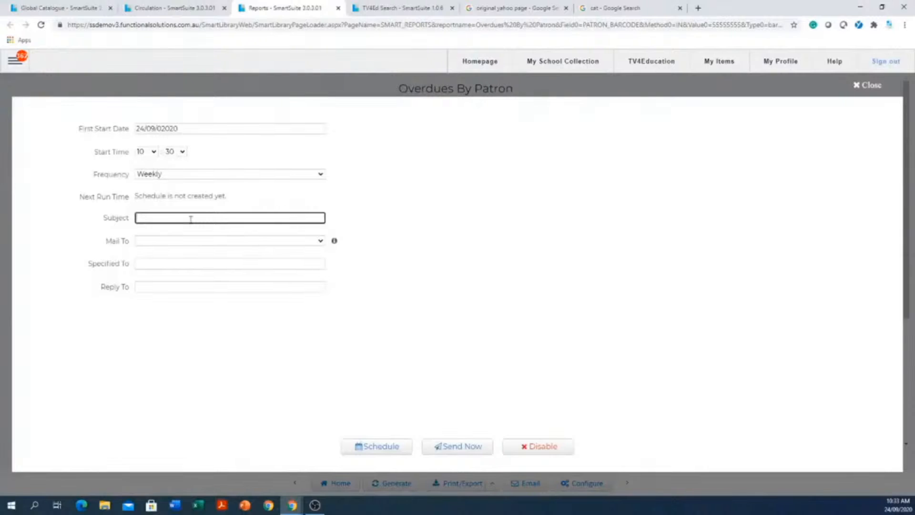
left_click(177, 263)
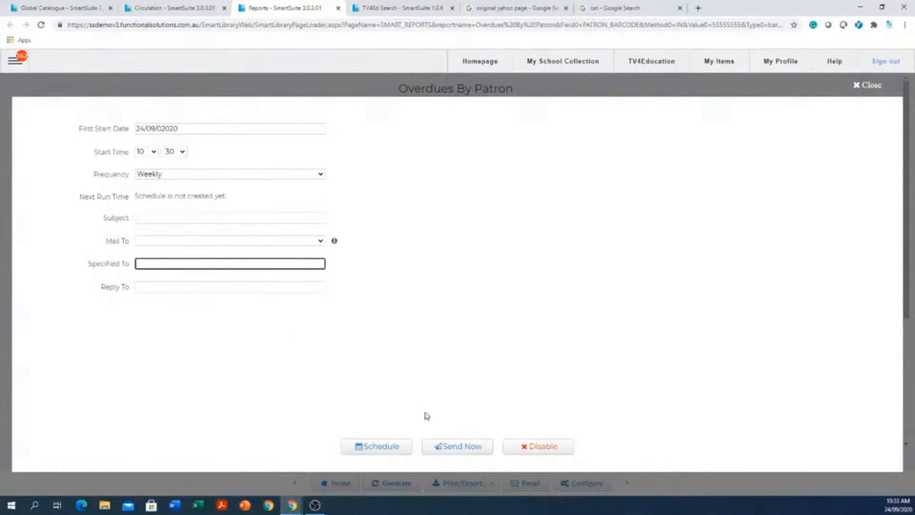
left_click(867, 86)
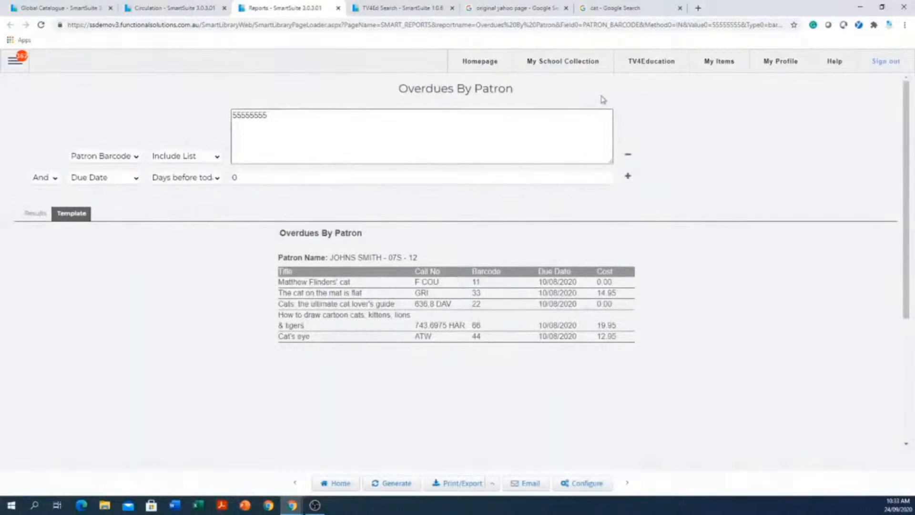
Close the overdue report, then view the Current Loans report for the loaded patron and close it.
left_click(338, 7)
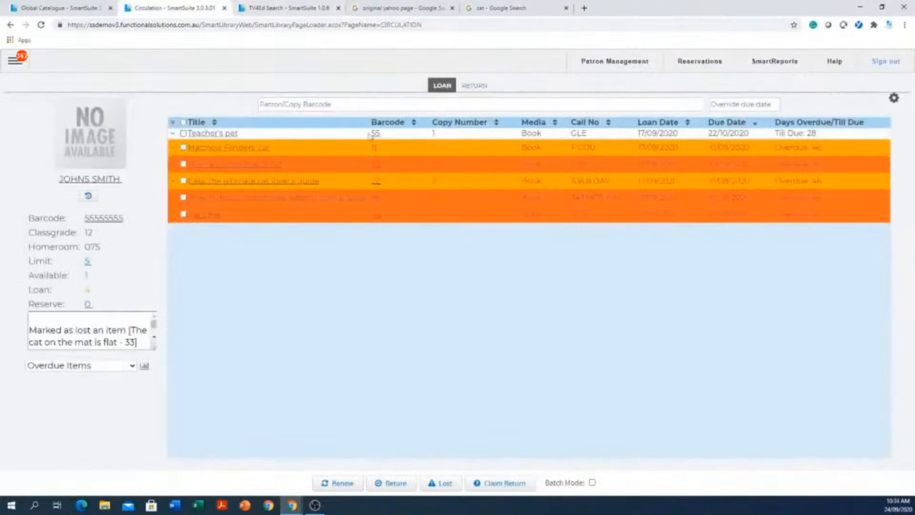
left_click(72, 367)
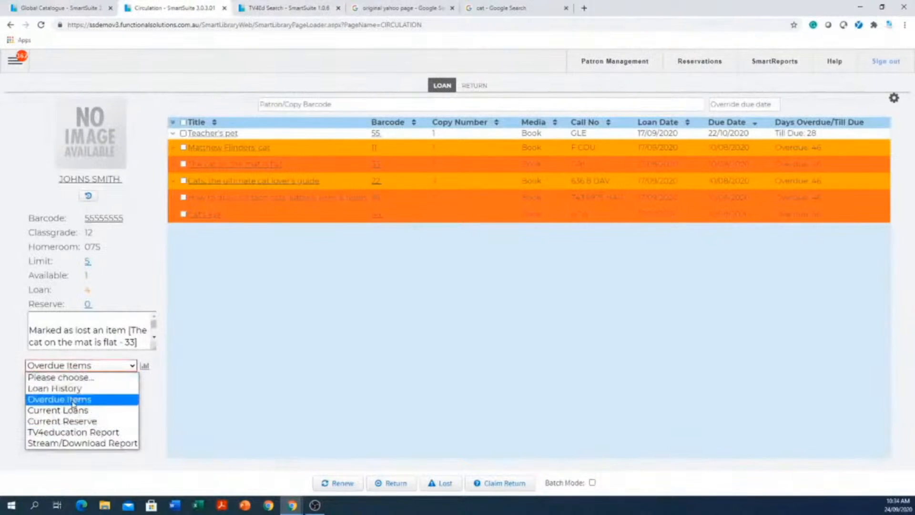
left_click(72, 411)
left_click(144, 366)
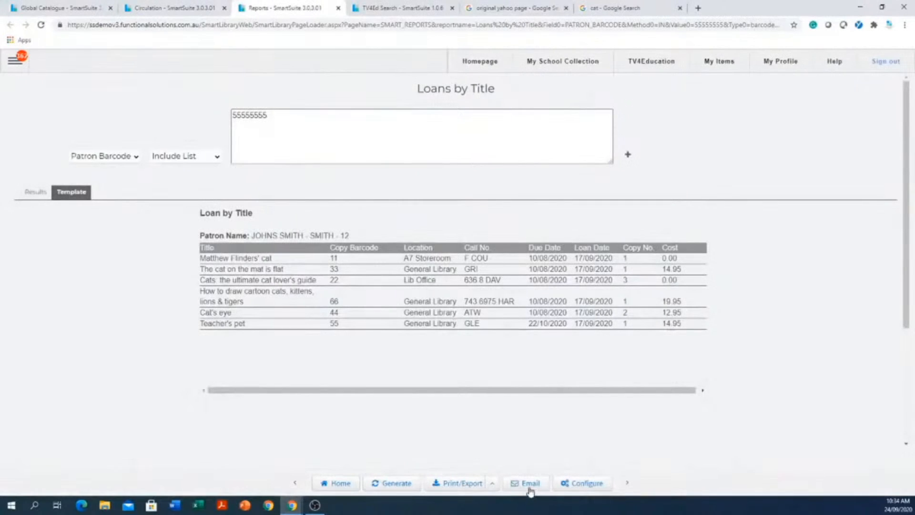
left_click(339, 8)
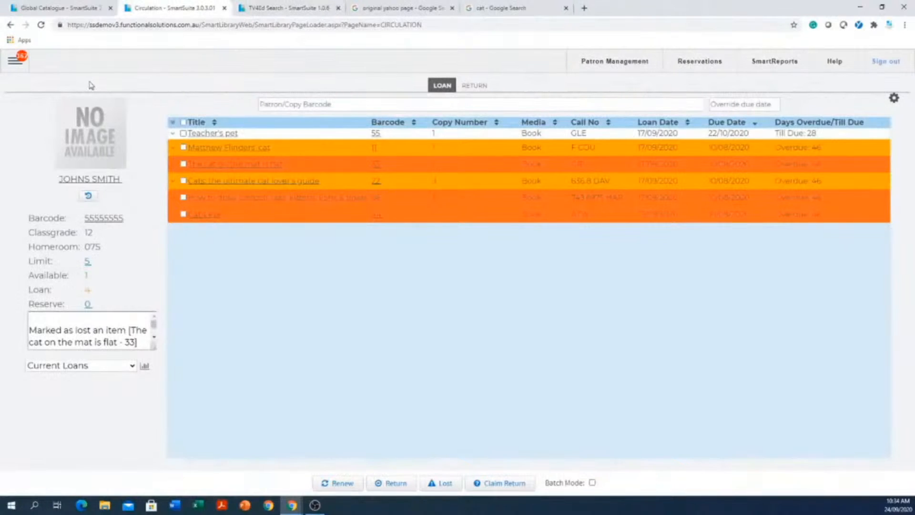
Open the Overdues By Classification report from the FSI-created overdue reports.
left_click(15, 60)
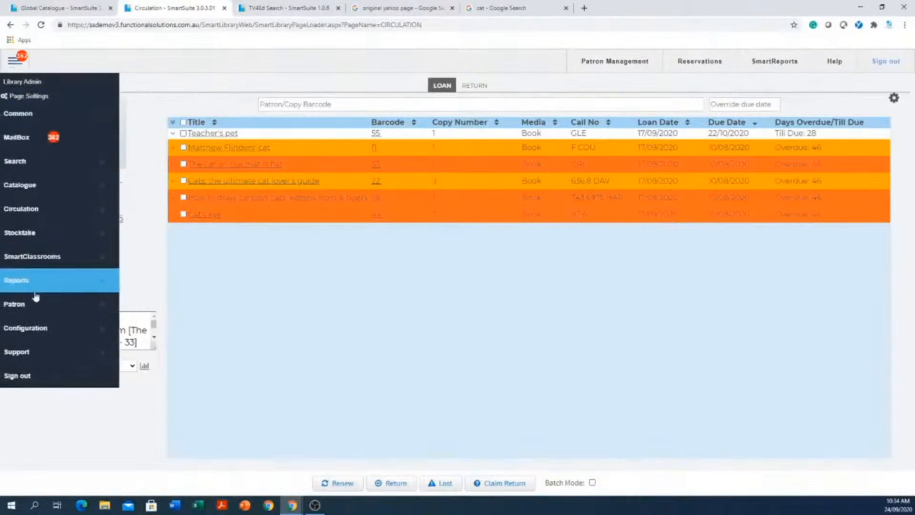
left_click(44, 280)
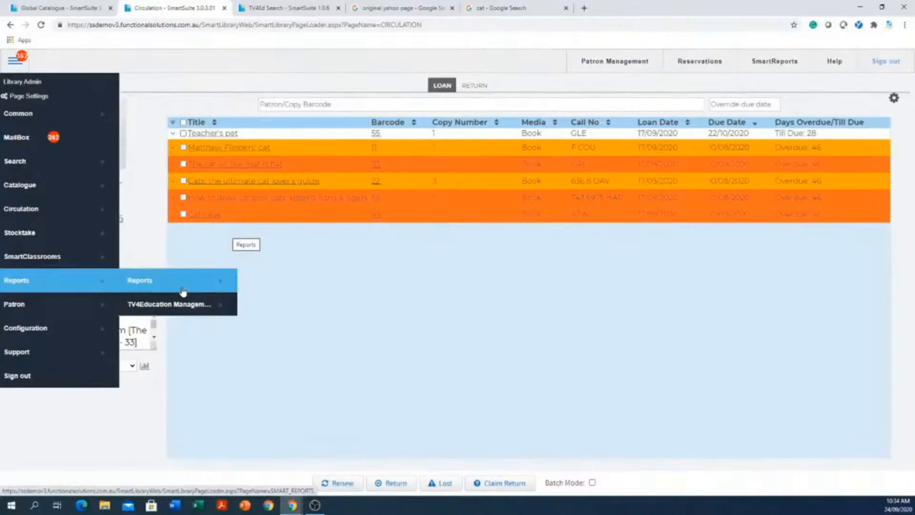
left_click(146, 289)
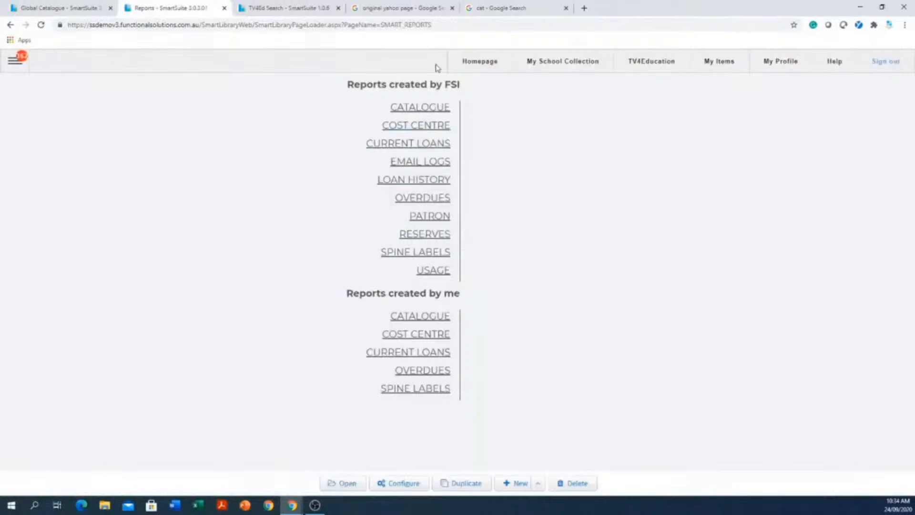
left_click(420, 202)
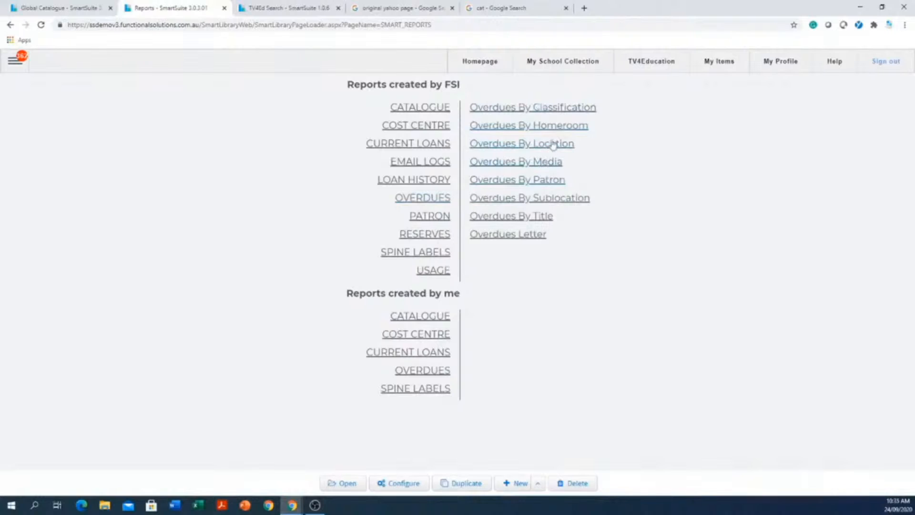
left_click(555, 113)
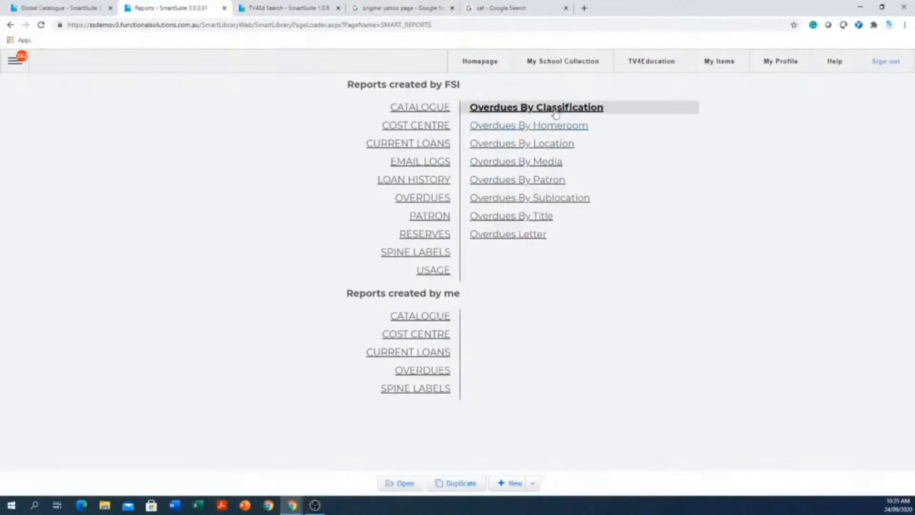
left_click(405, 484)
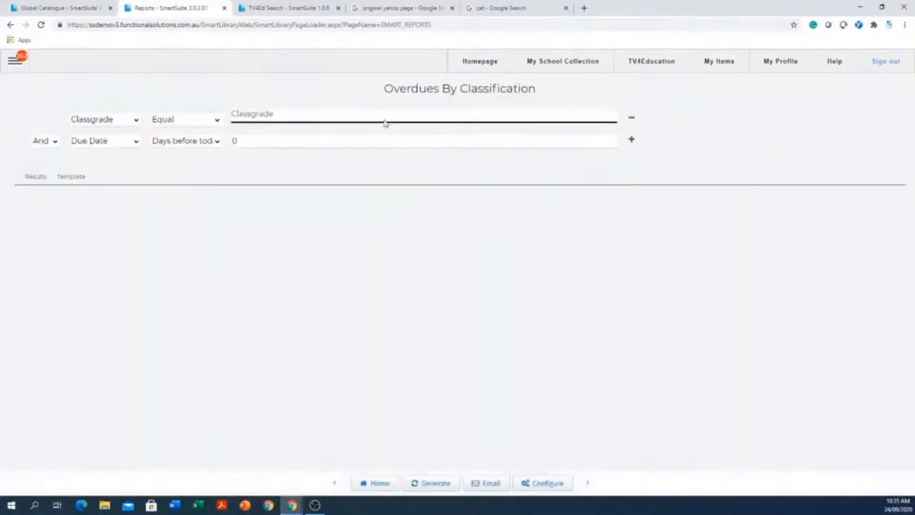
Generate the Overdues By Classification report for Classgrade equal to 12 and look through the listed patrons' overdue items.
left_click(384, 114)
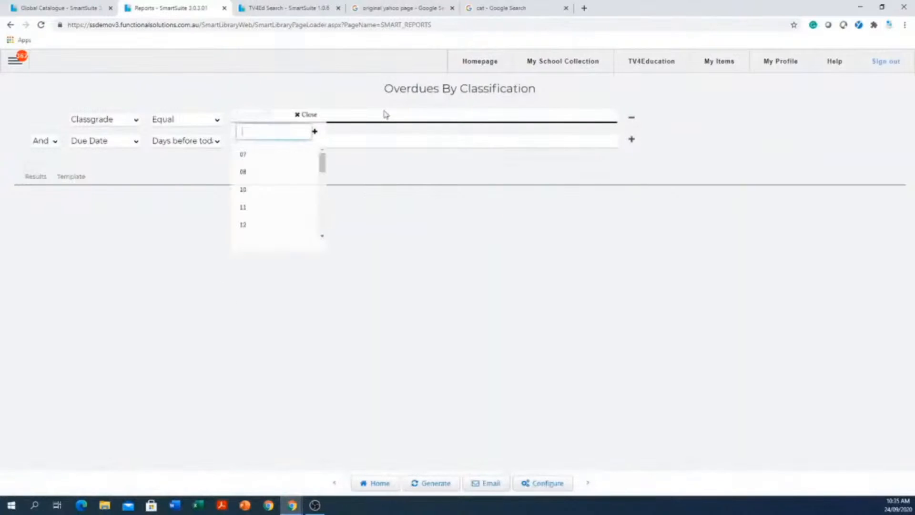
left_click(242, 225)
left_click(548, 298)
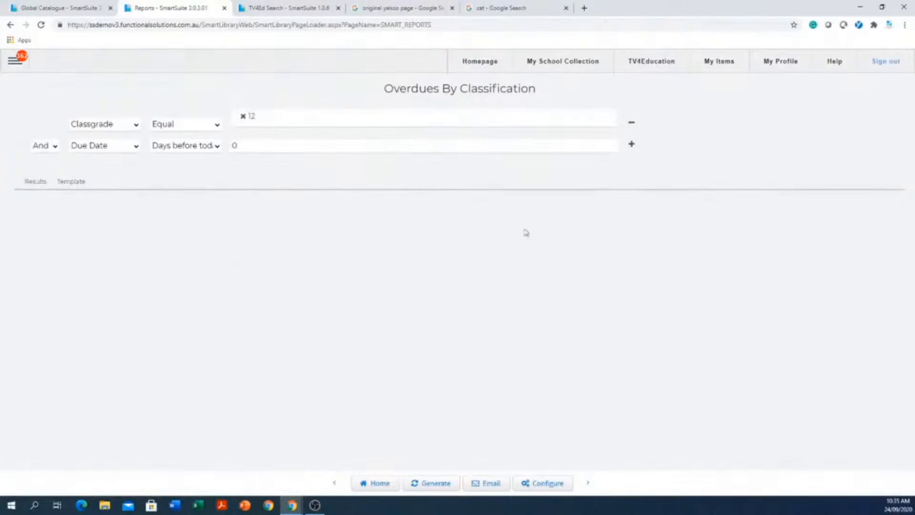
left_click(435, 483)
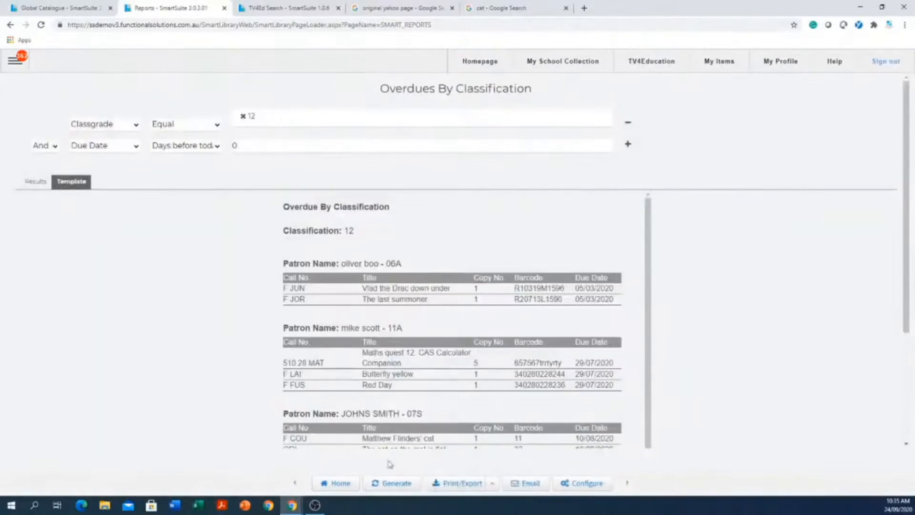
scroll(289, 320, "down", 4)
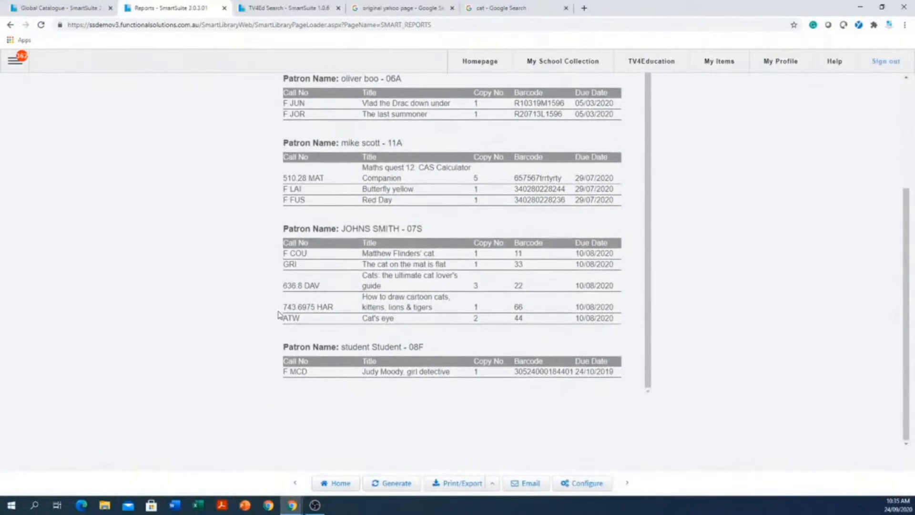
scroll(280, 313, "up", 1)
scroll(719, 298, "up", 3)
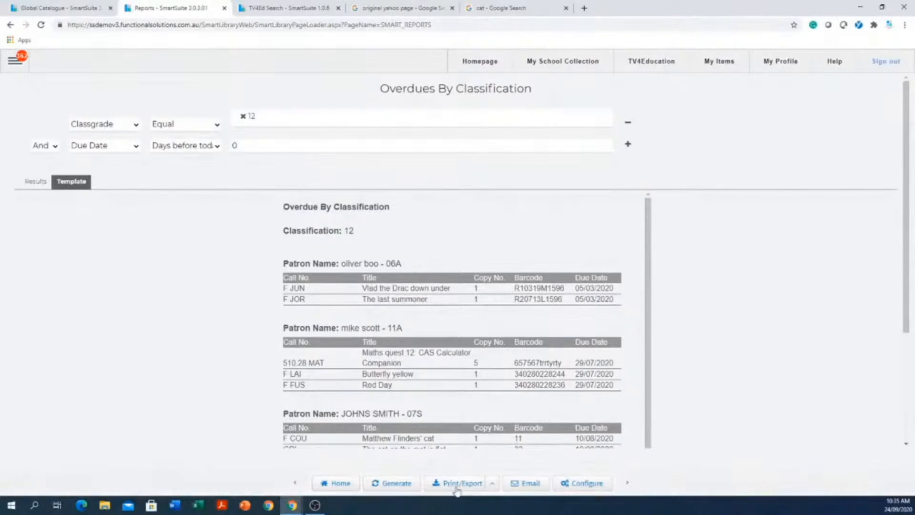
Review the subject and specified recipient in the report's email options, and request an immediate send without confirming it.
left_click(531, 486)
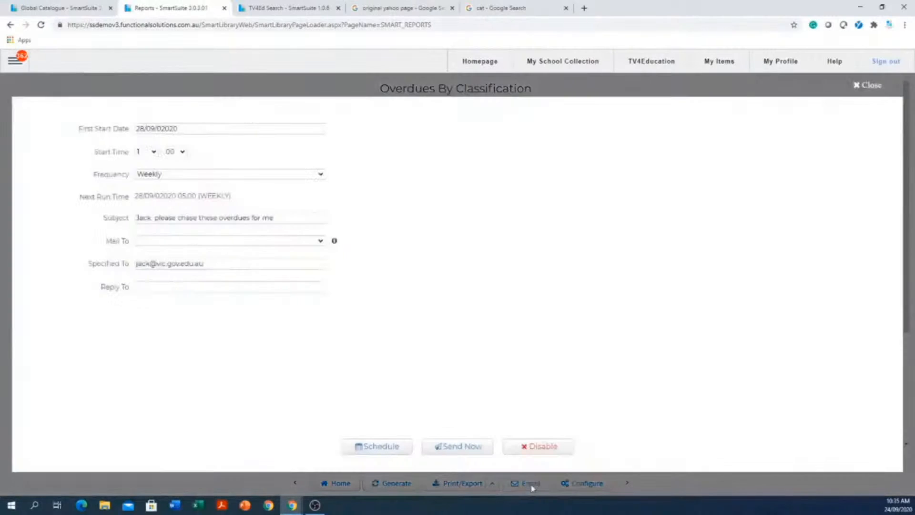
left_click(139, 217)
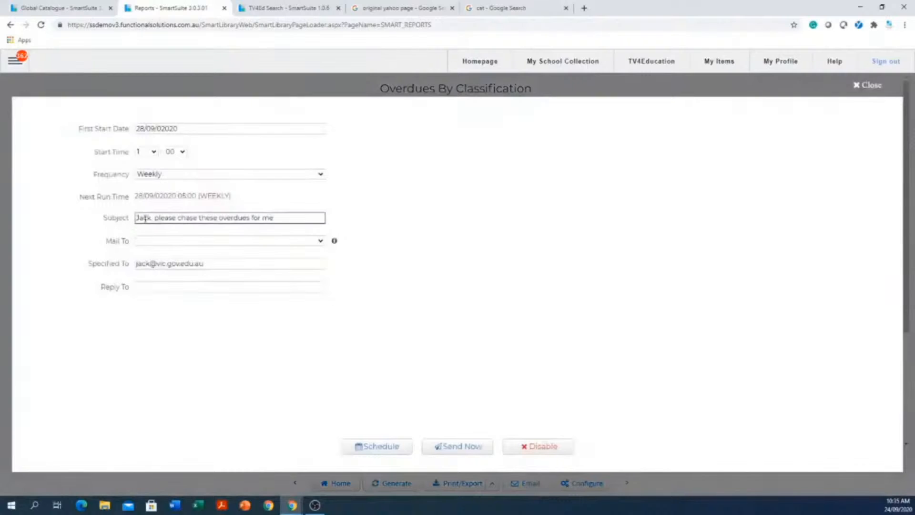
left_click(144, 263)
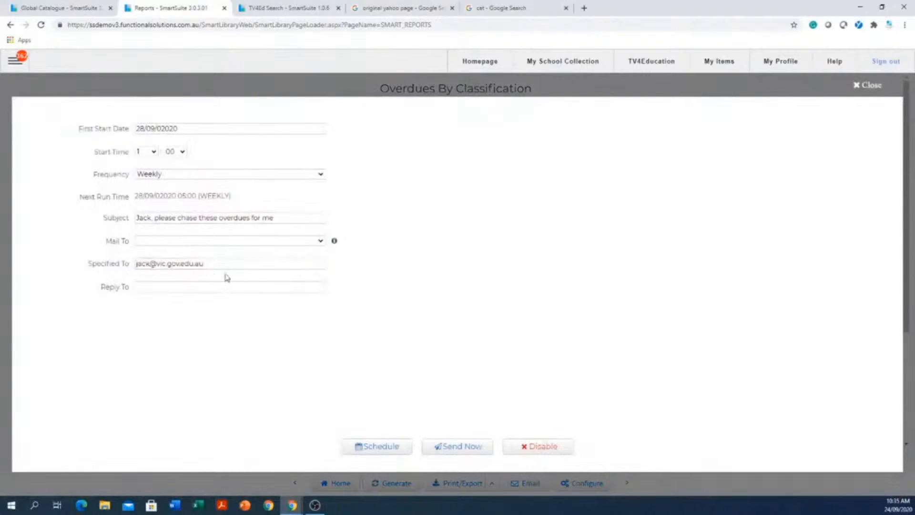
left_click_drag(226, 263, 106, 257)
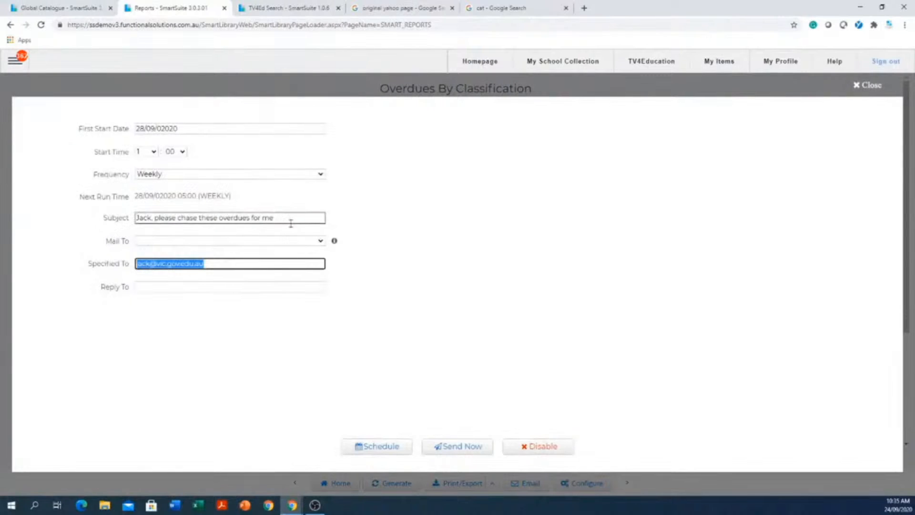
left_click_drag(291, 221, 125, 217)
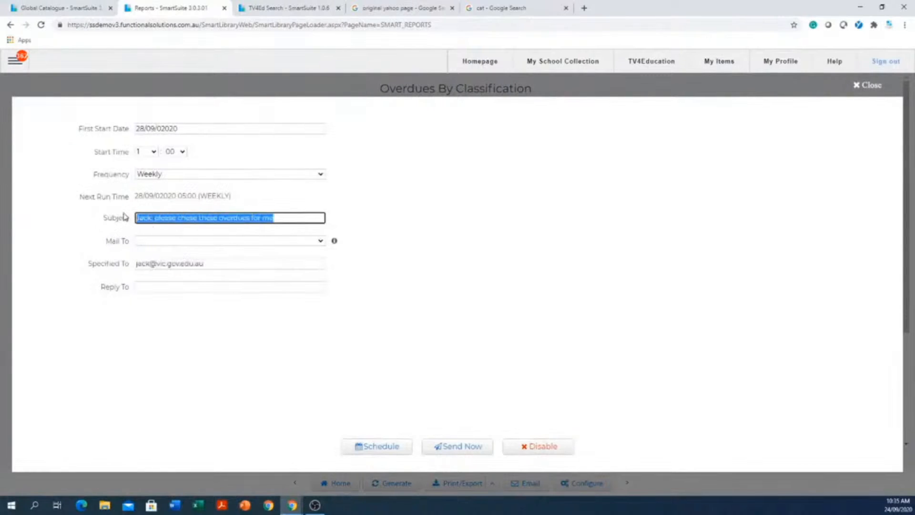
left_click(453, 446)
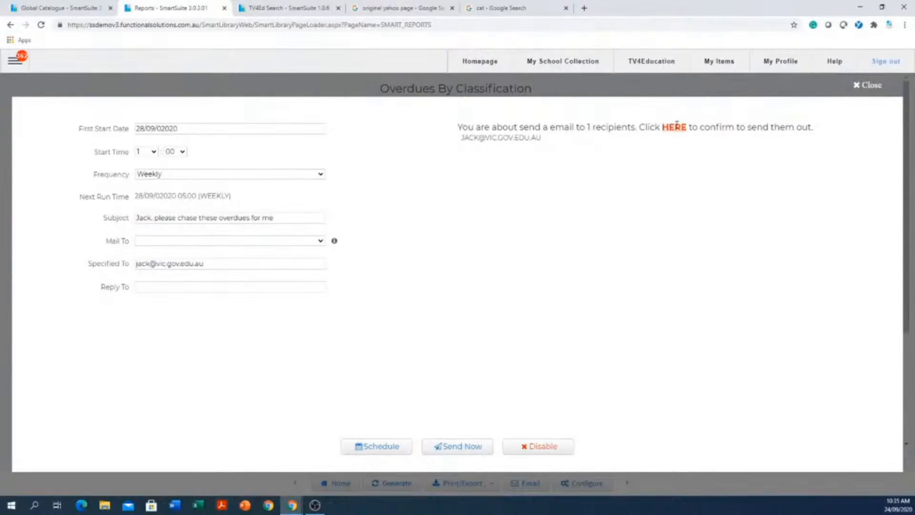
Schedule the weekly report email to start on 28/09/2020 at 6:00, then close the email options.
left_click(186, 130)
left_click(188, 130)
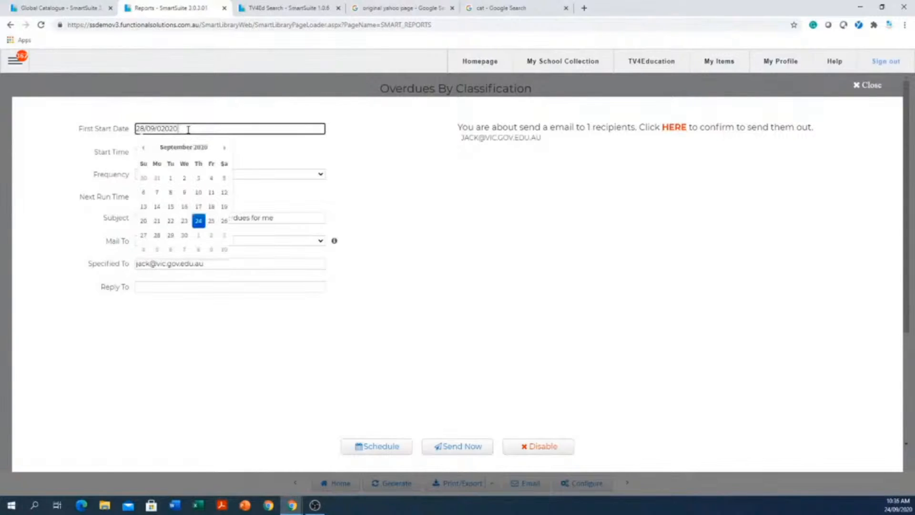
left_click(157, 239)
left_click(158, 240)
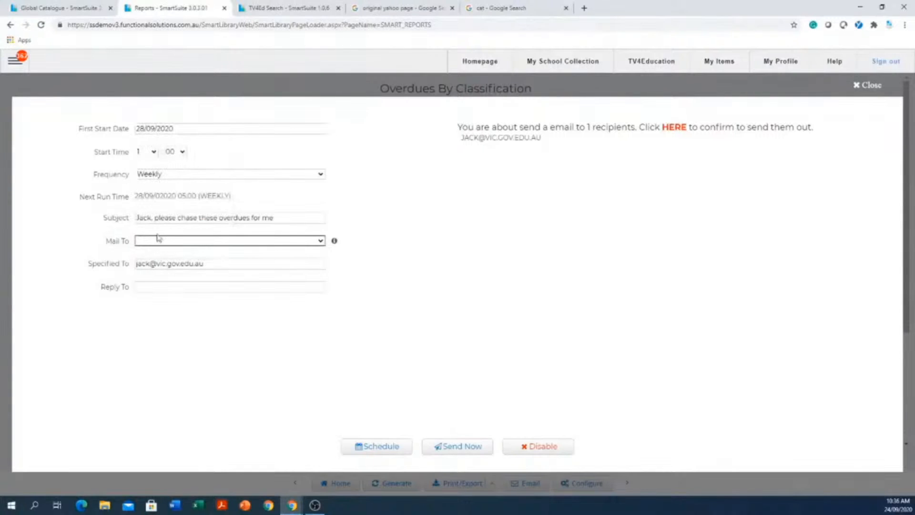
left_click(153, 152)
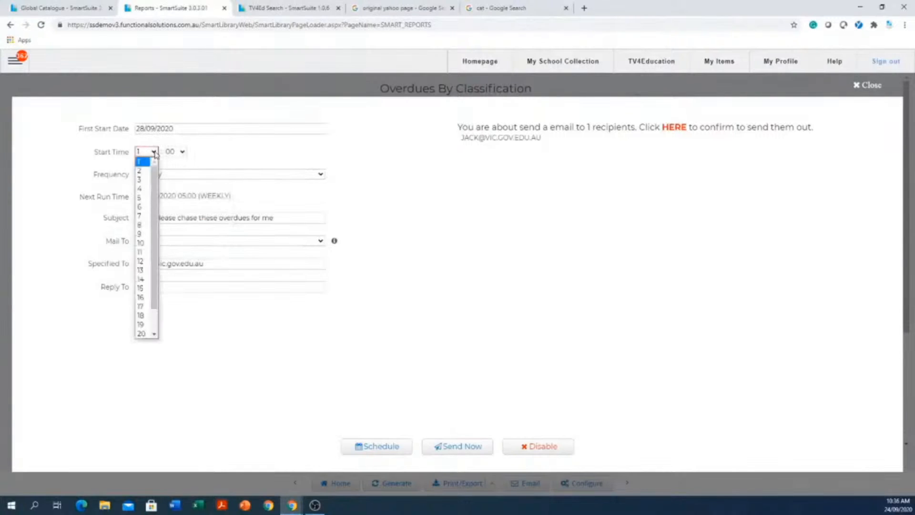
left_click(144, 208)
left_click(381, 447)
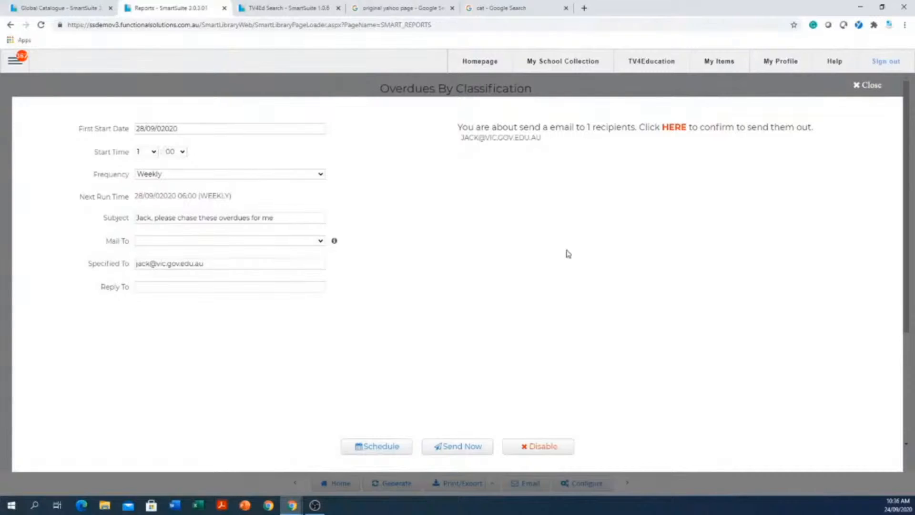
left_click(872, 86)
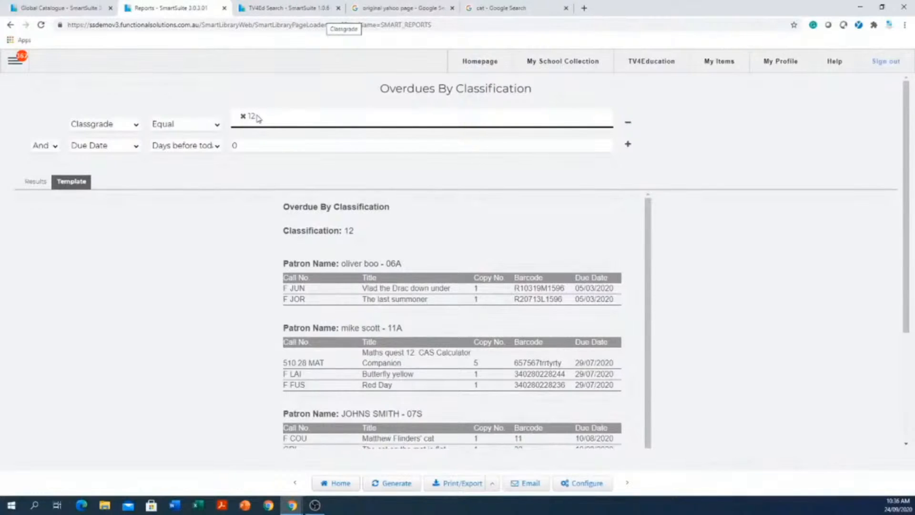
Leave the report and open the school's collection search page.
left_click(553, 62)
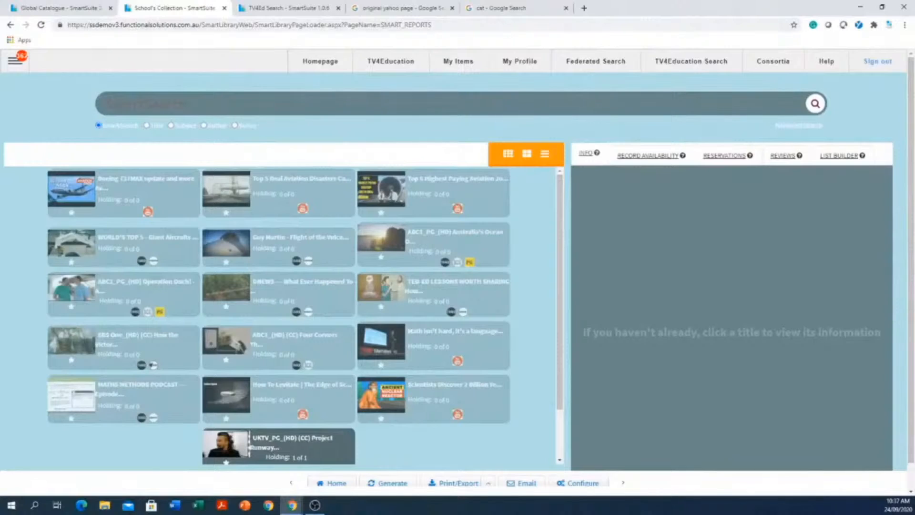
key("alt+Tab")
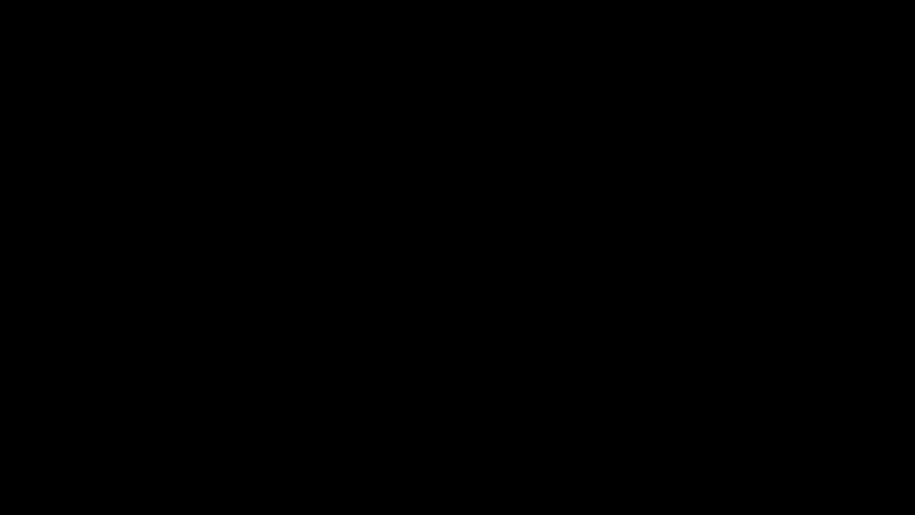